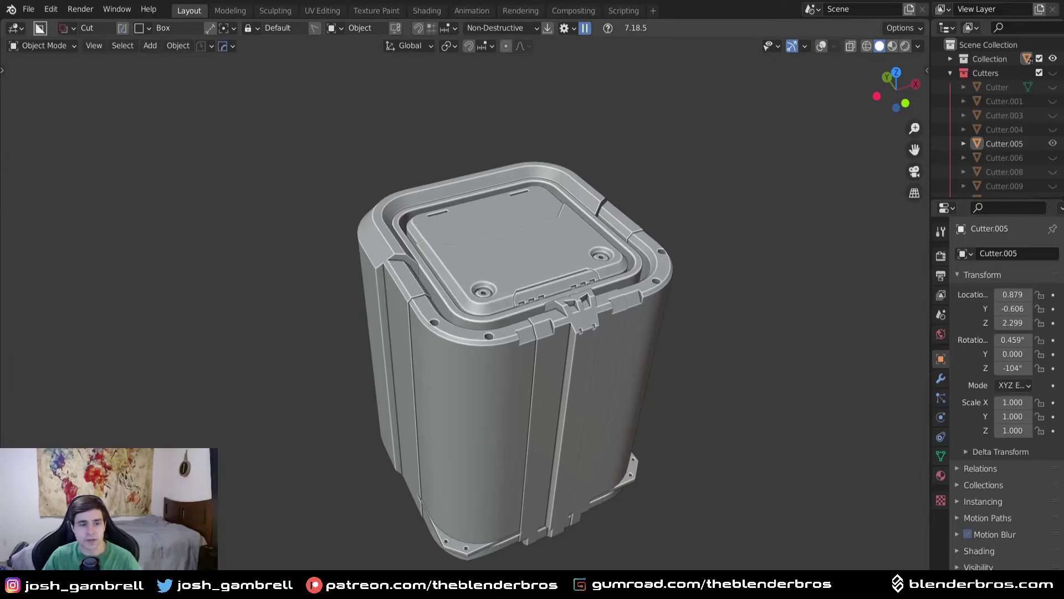
middle_click_drag(472, 388, 532, 384)
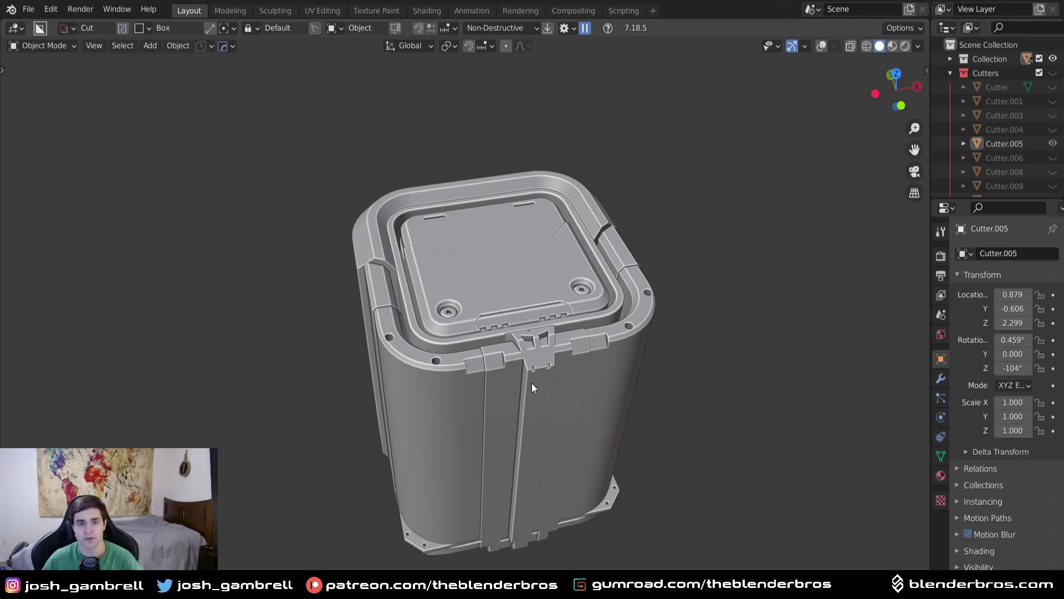
middle_click_drag(580, 354, 677, 309)
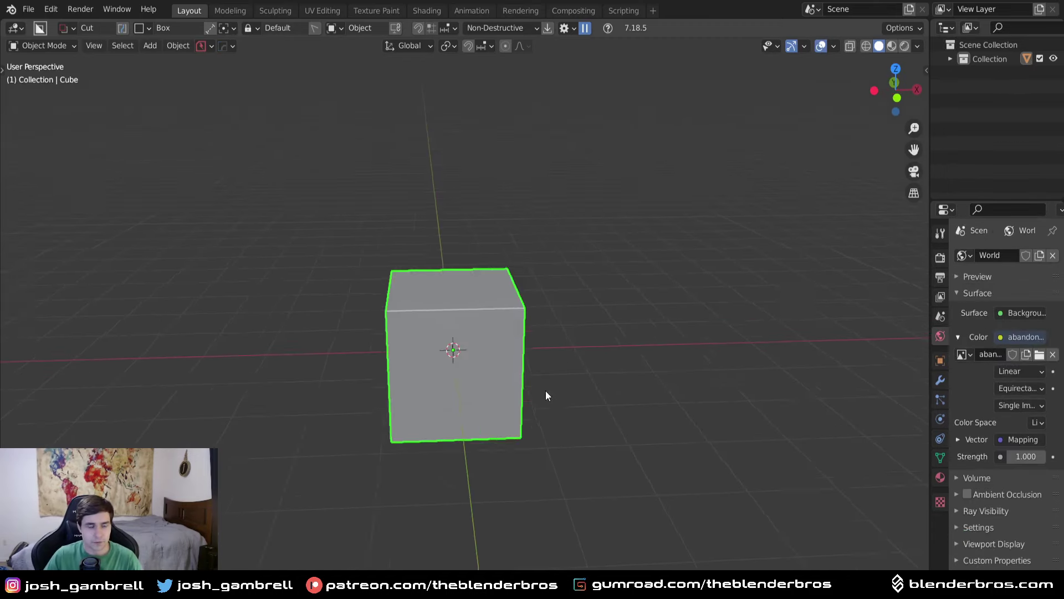
middle_click_drag(546, 395, 556, 383)
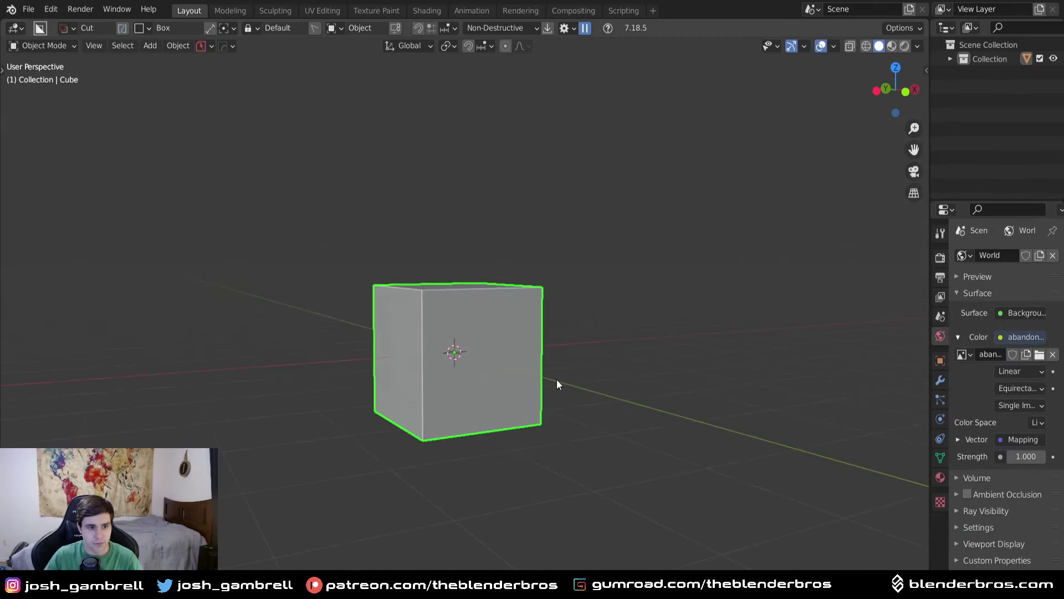
Turn on the Screencast Keys overlay for the viewport.
key("n")
left_click(921, 346)
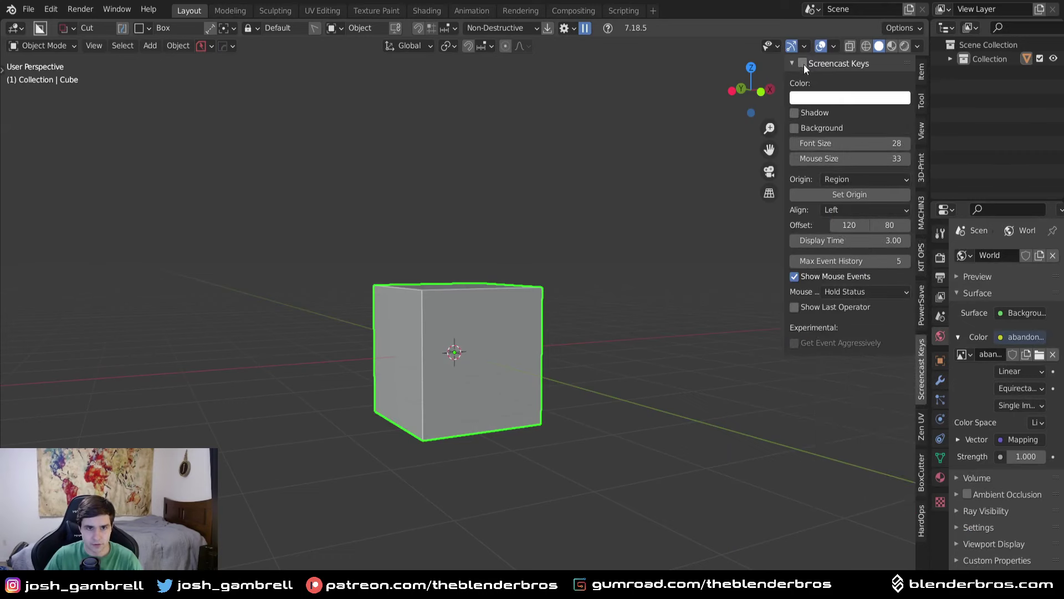
key("n")
Move the cube up along the Z axis so that it sits on the ground grid.
middle_click_drag(592, 220, 555, 276)
key("g")
key("z")
left_click(570, 230)
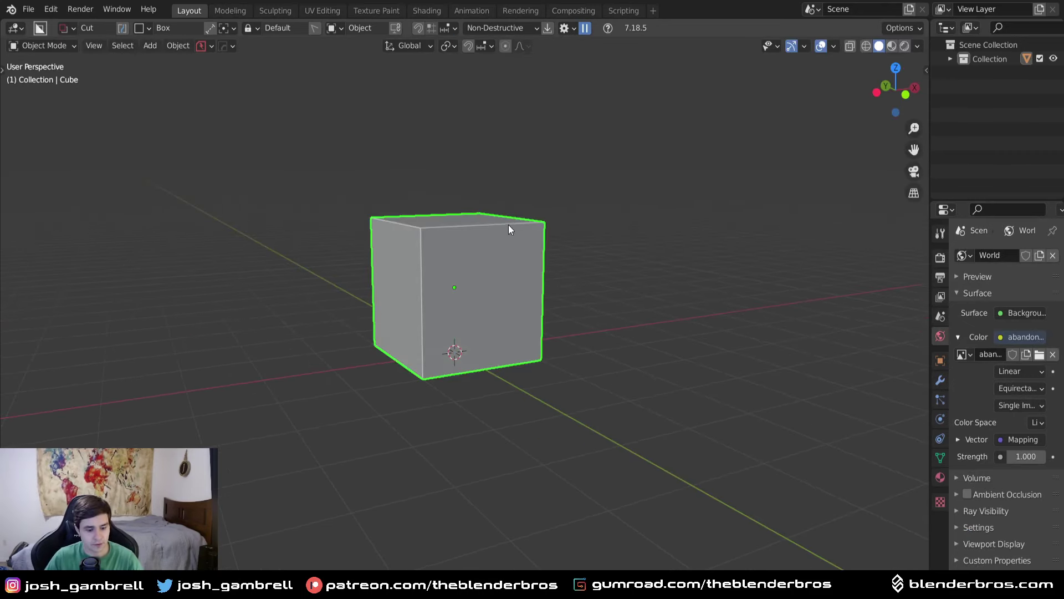
Raise the cube's top face 1 m along the Z axis to make a taller box.
middle_click_drag(508, 224, 521, 286, "shift")
key("Tab")
left_click(540, 313)
left_click(493, 311)
key("g")
key("z")
key("1")
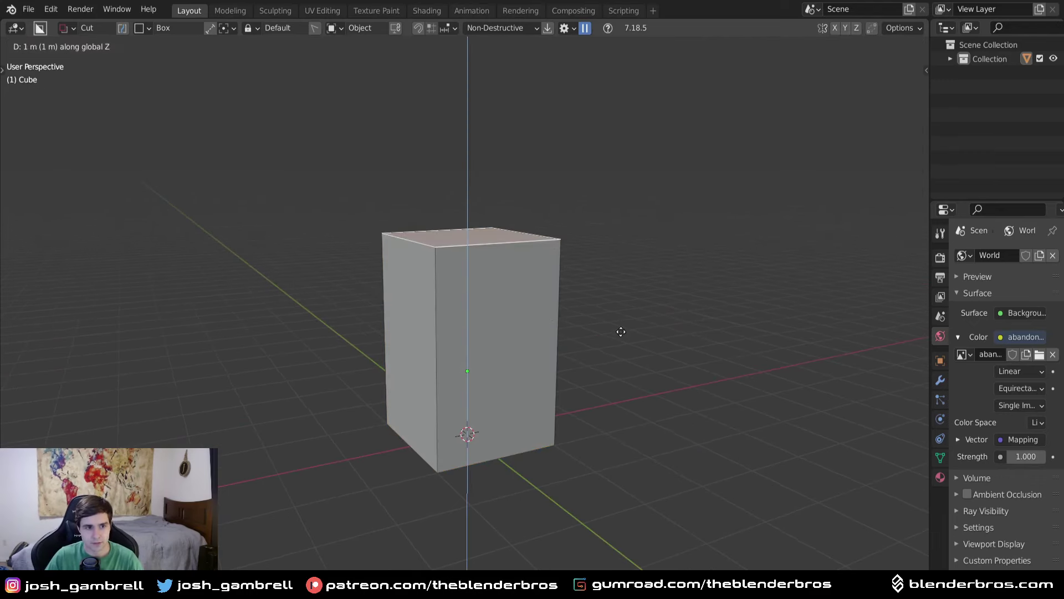
left_click(622, 312)
middle_click_drag(626, 308, 618, 395)
key("Tab")
middle_click_drag(637, 275, 642, 259)
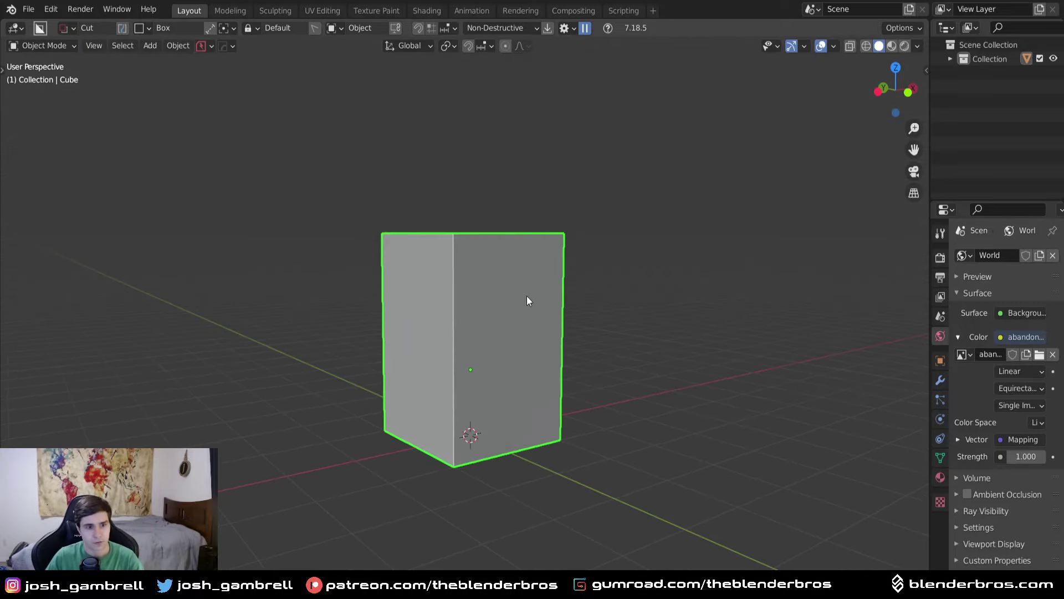
Round the box's four vertical corner edges with a wide, multi-segment bevel.
key("Tab")
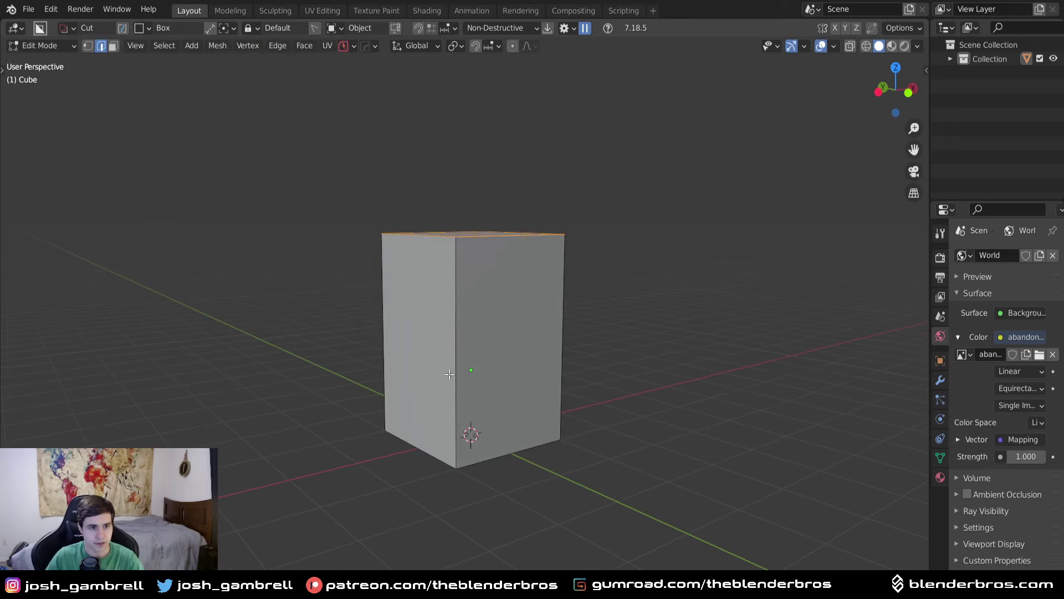
scroll(448, 375, "up", 2)
key("alt+a")
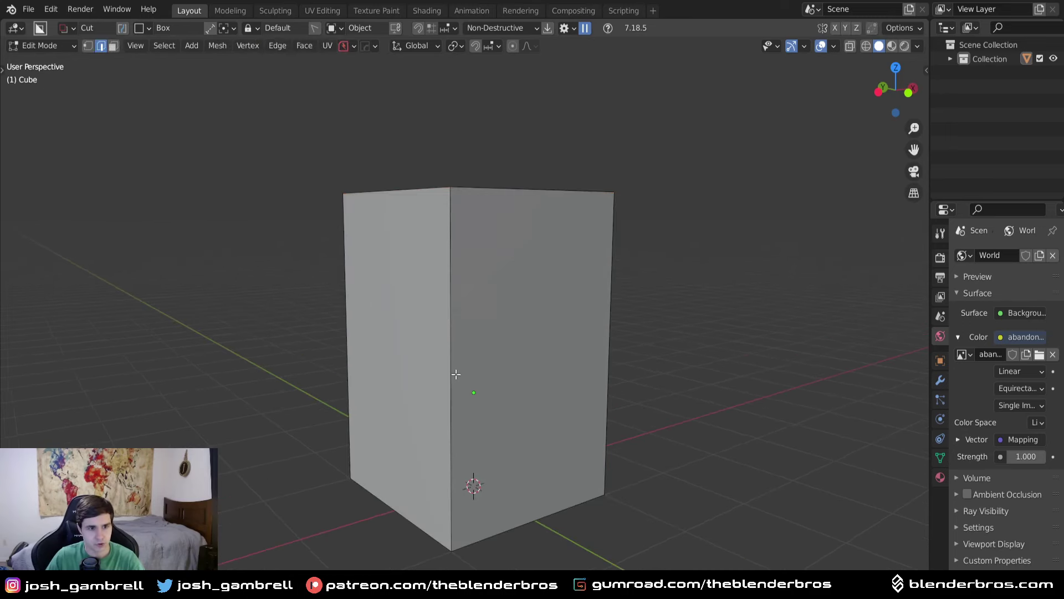
left_click(608, 315, "ctrl+alt")
middle_click_drag(608, 314, 515, 368)
middle_click_drag(544, 312, 550, 352)
key("ctrl+b")
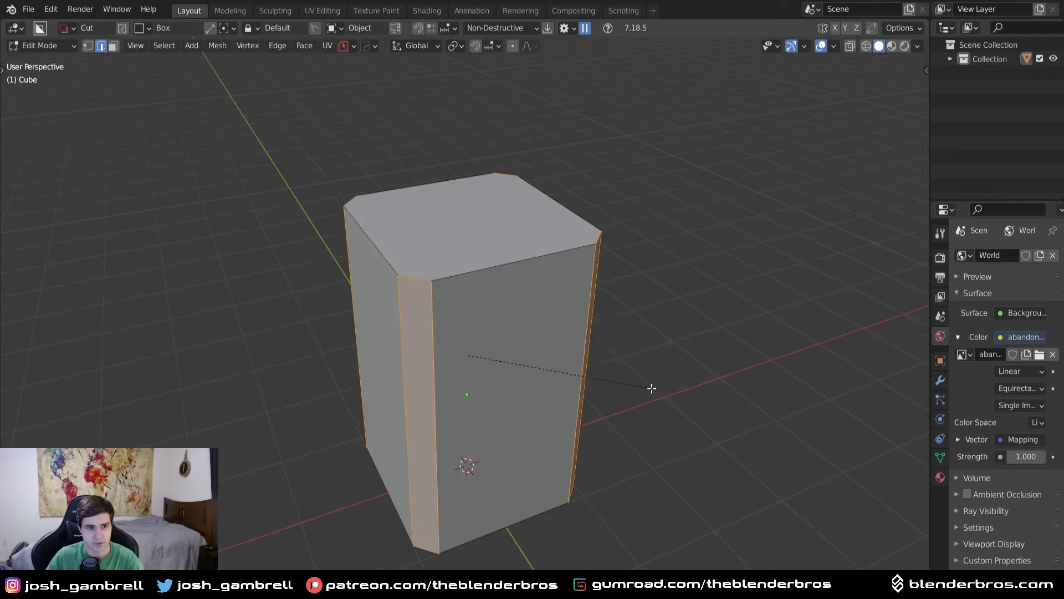
scroll(673, 392, "up", 10)
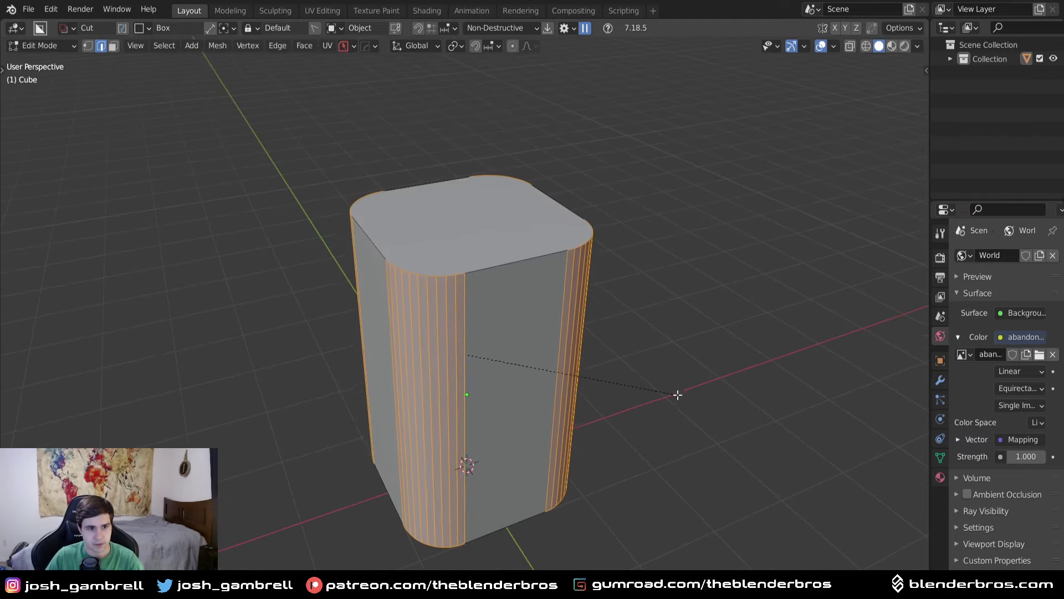
left_click(681, 394)
key("Tab")
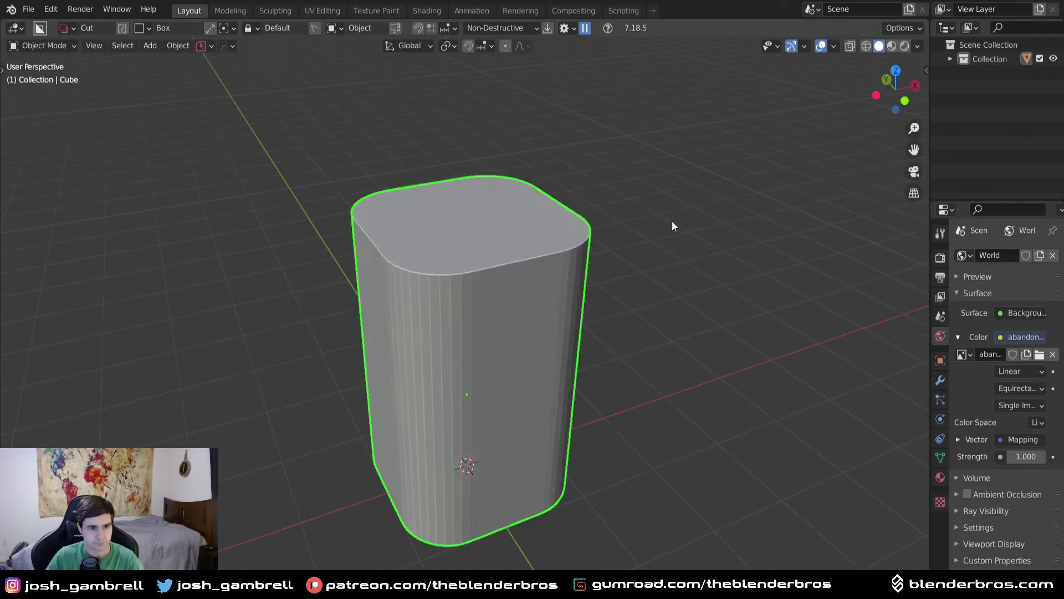
middle_click_drag(663, 236, 638, 235)
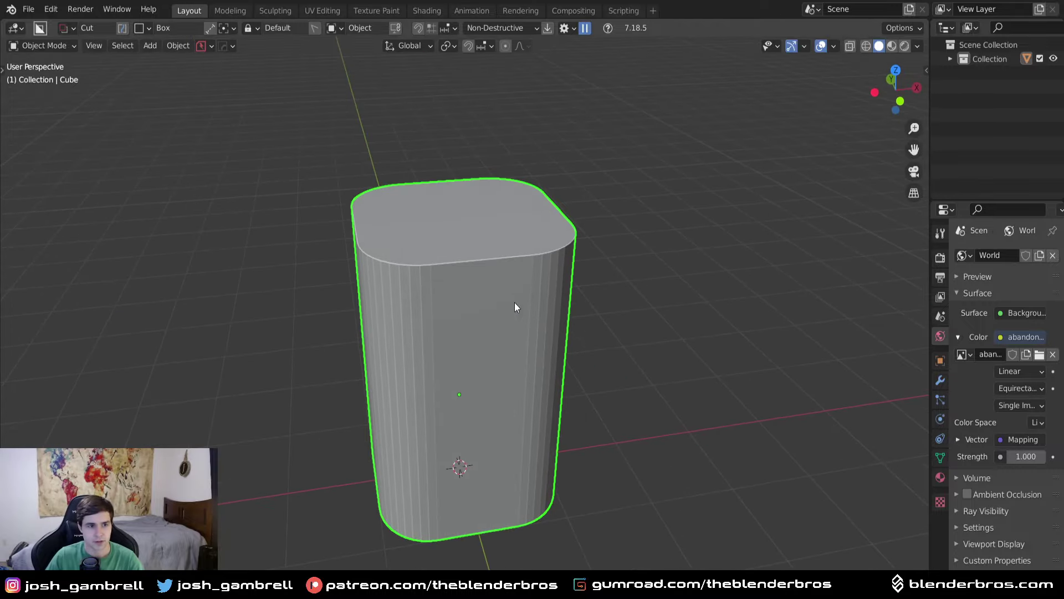
Lower the top face along the Z axis to shorten the rounded box slightly.
middle_click_drag(581, 329, 663, 340)
key("Tab")
key("3")
left_click(538, 244)
key("g")
key("z")
left_click(532, 293)
key("Tab")
middle_click_drag(632, 310, 569, 282)
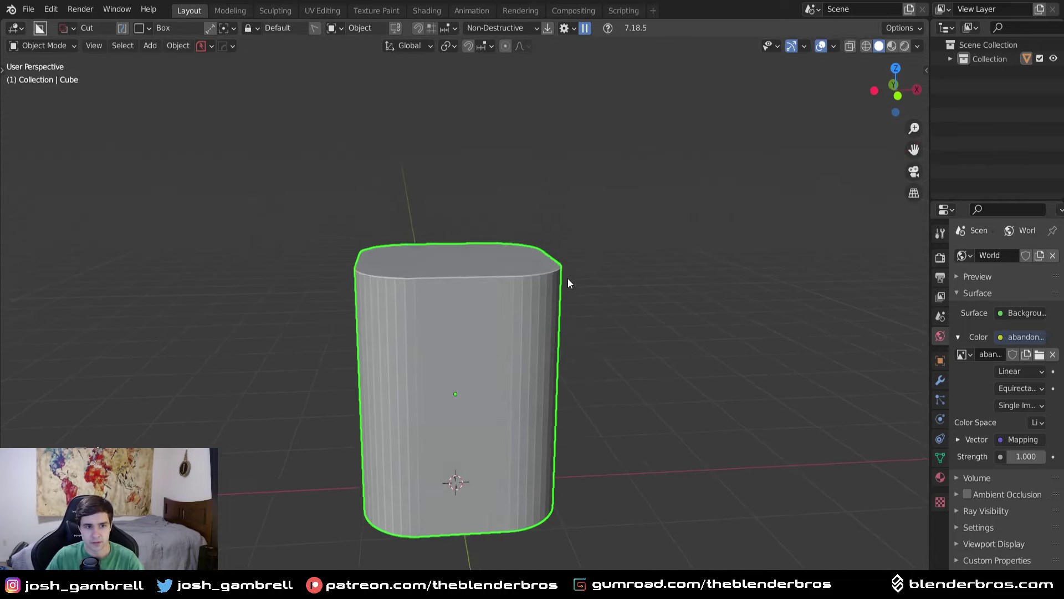
Apply the HardOps Sharpen operation to the box with 30° sharpness and 60° auto smooth.
key("q")
left_click(572, 277)
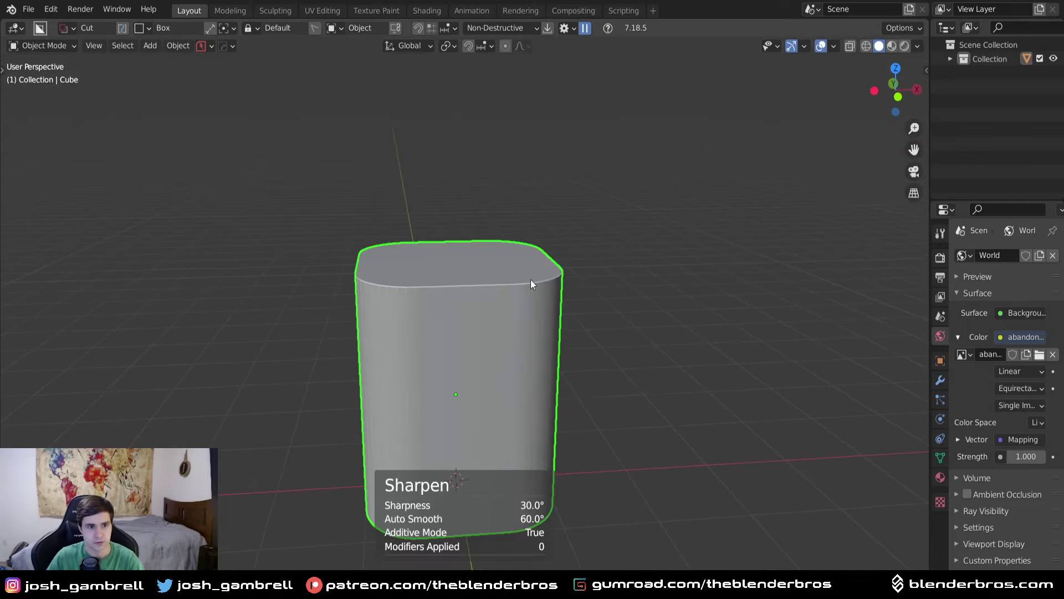
middle_click_drag(472, 286, 493, 311)
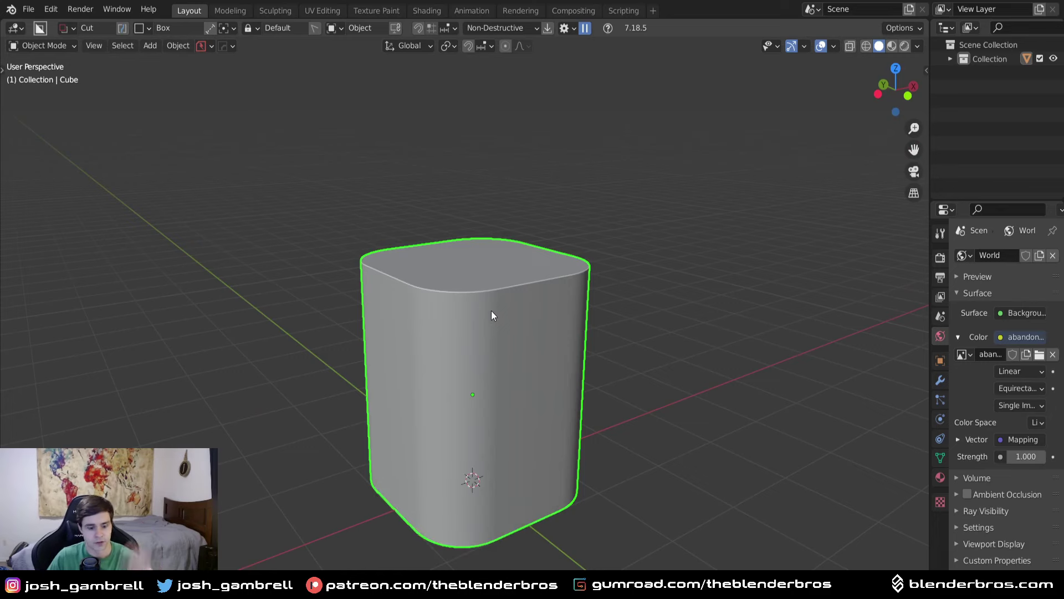
middle_click_drag(493, 316, 456, 281)
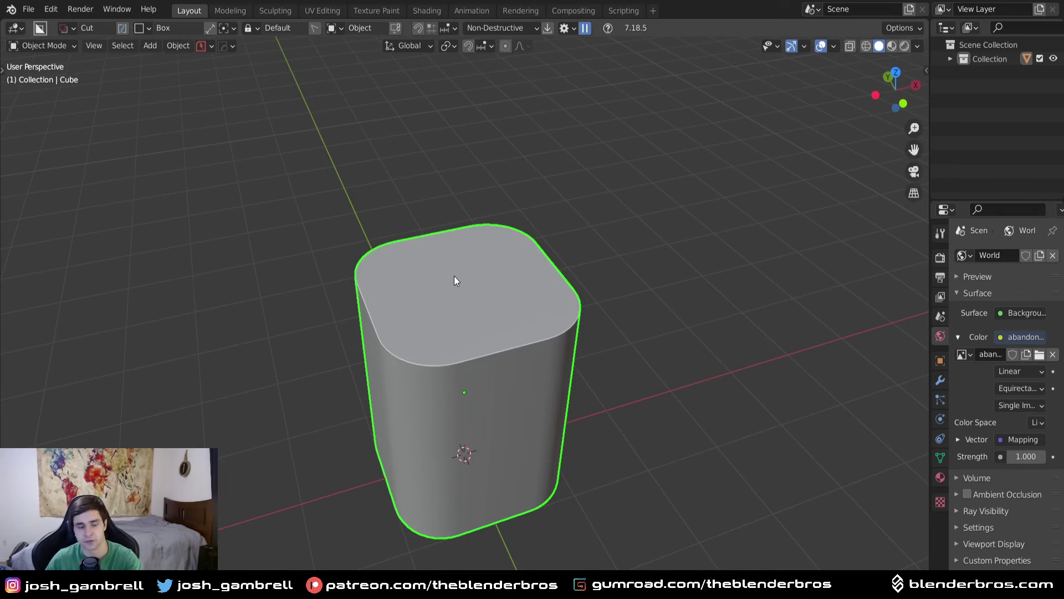
middle_click_drag(332, 307, 506, 283)
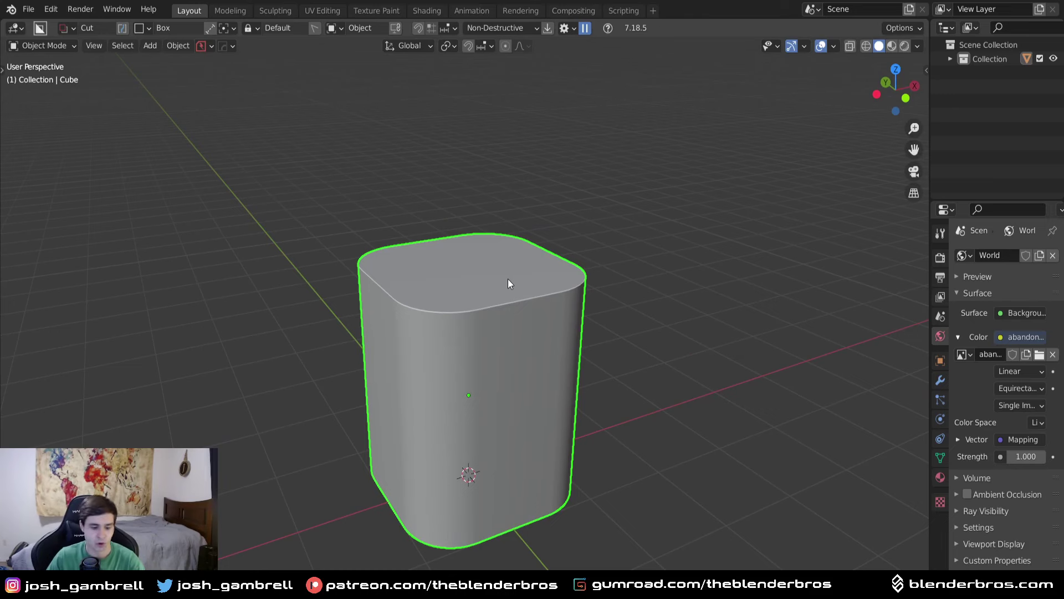
Inset the top face evenly and extrude it down about 0.57 m to form a recess.
key("Tab")
left_click(594, 308)
middle_click_drag(566, 306, 595, 355)
scroll(538, 330, "up", 2)
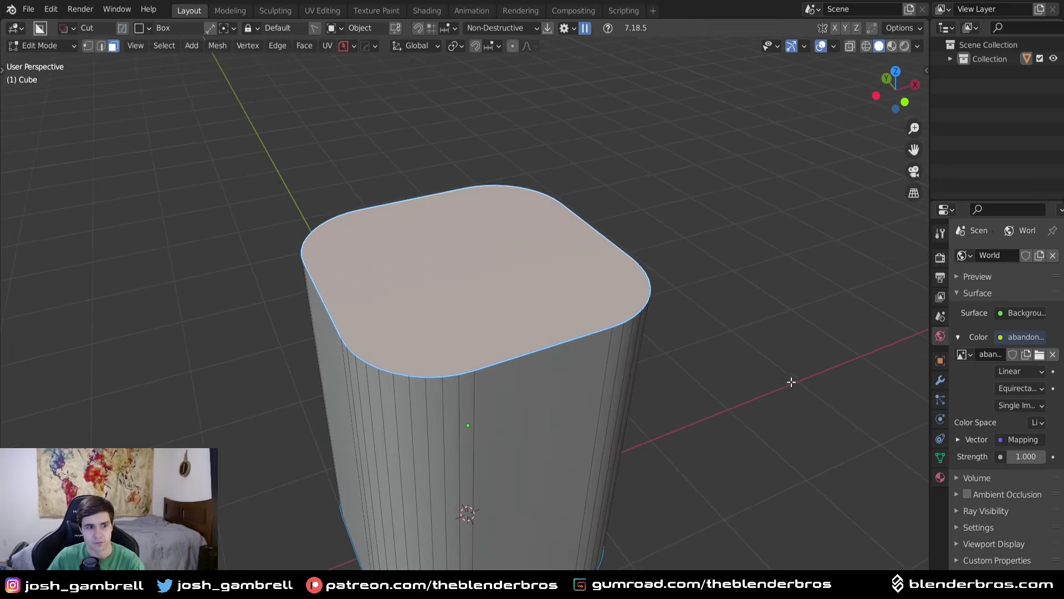
key("i")
left_click(756, 374)
key("e")
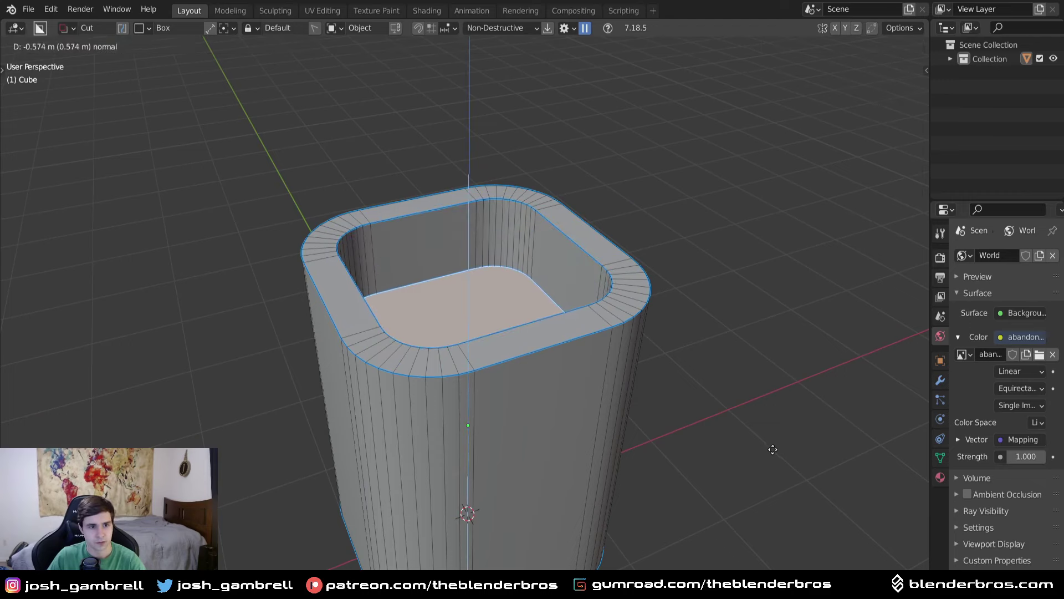
left_click(769, 442)
mouse_move(768, 437)
middle_mouse_down()
mouse_move(756, 419)
mouse_move(753, 434)
middle_mouse_up()
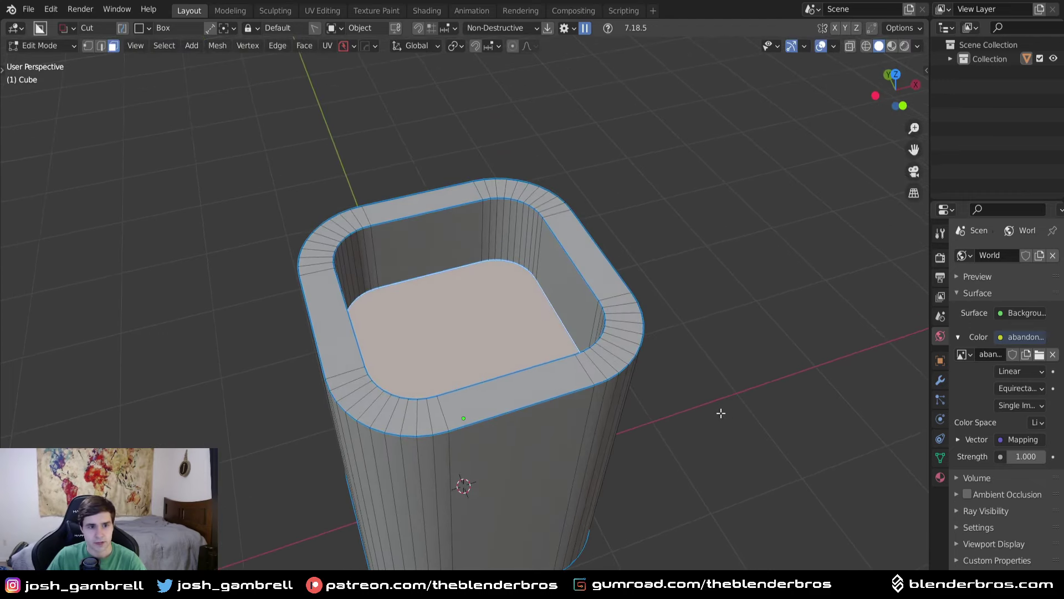
Bevel the edge around the recess floor with many segments to form a wide, rounded transition.
key("s")
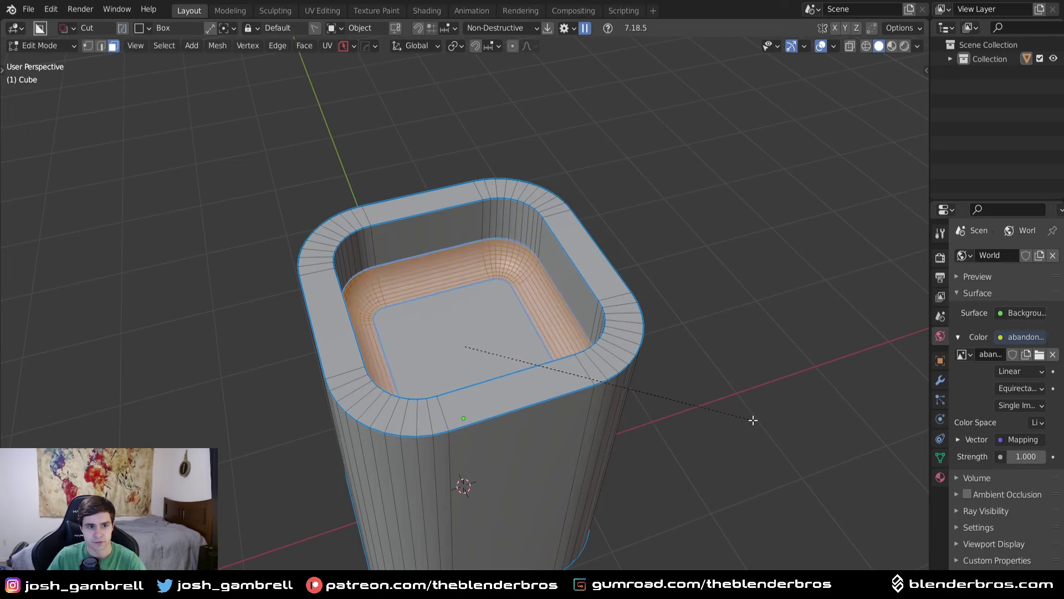
left_click(747, 421)
middle_click_drag(658, 375, 457, 335)
Bevel the inner top edge loop where the rim meets the recess walls.
key("2")
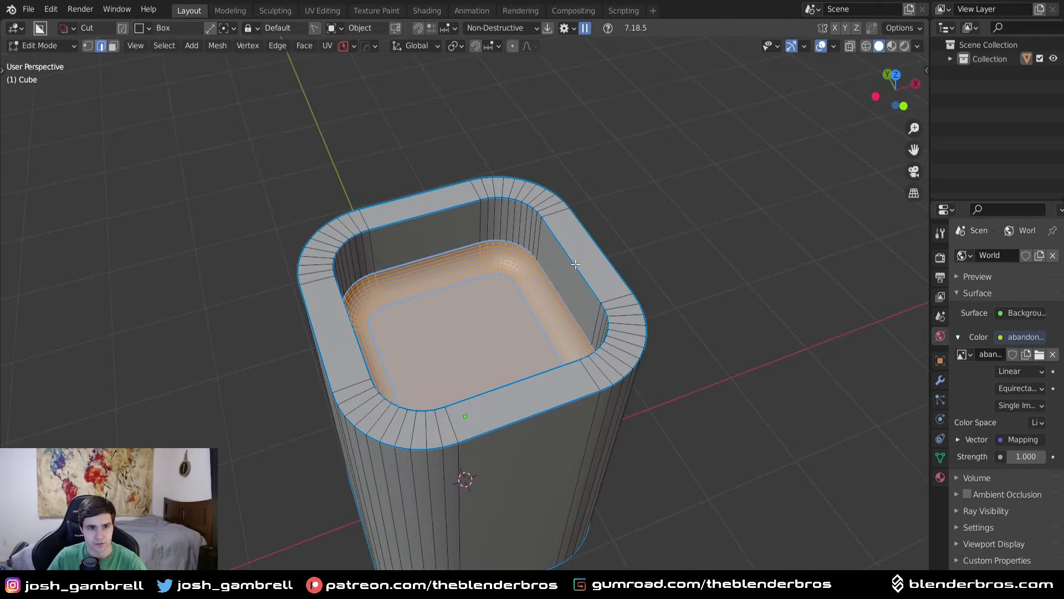
key("alt+a")
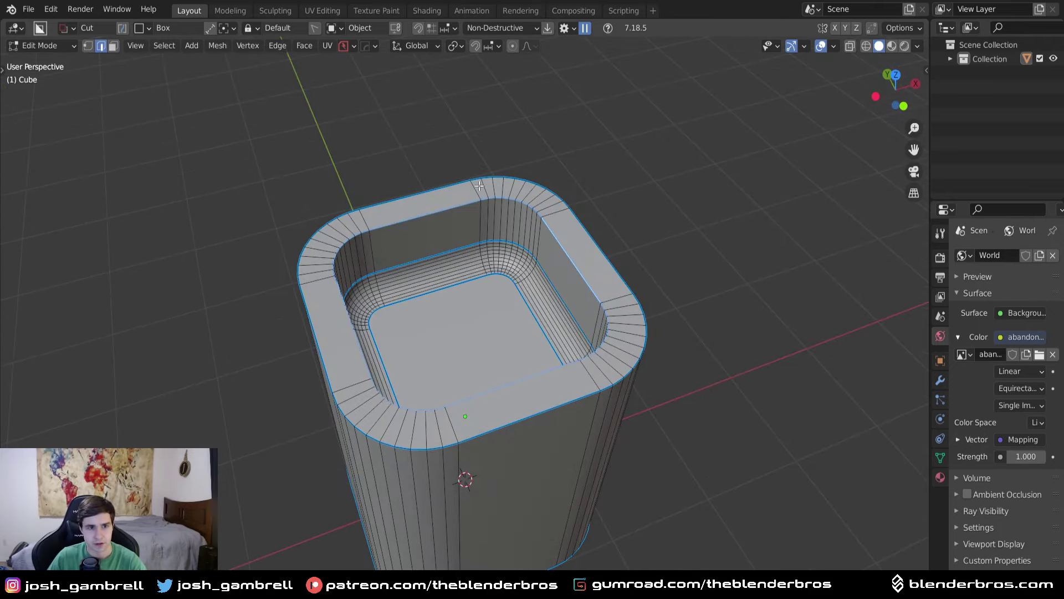
left_click(516, 226, "alt")
key("ctrl+b")
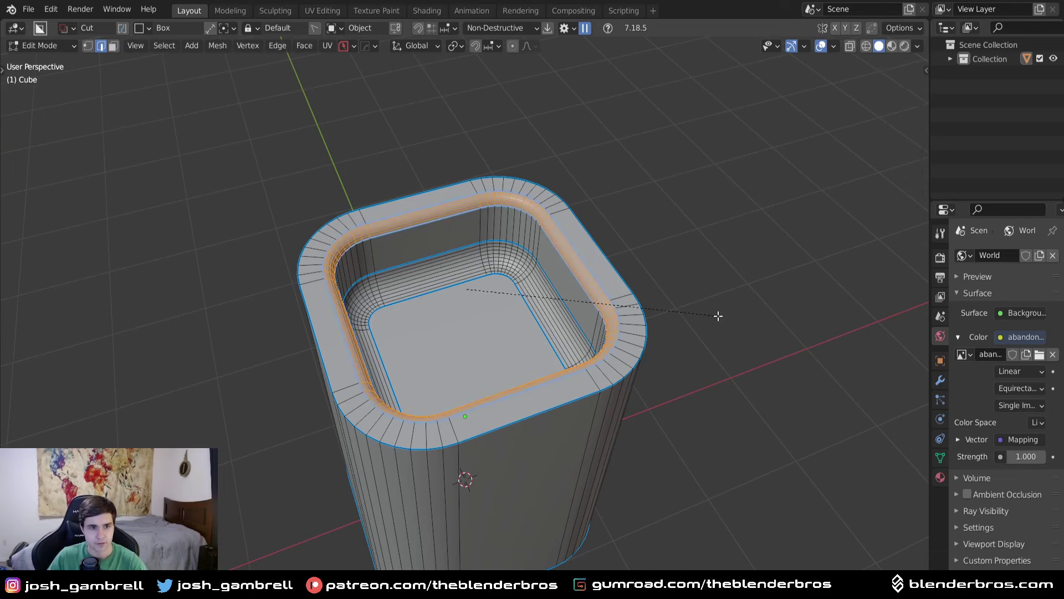
left_click(717, 316)
key("Tab")
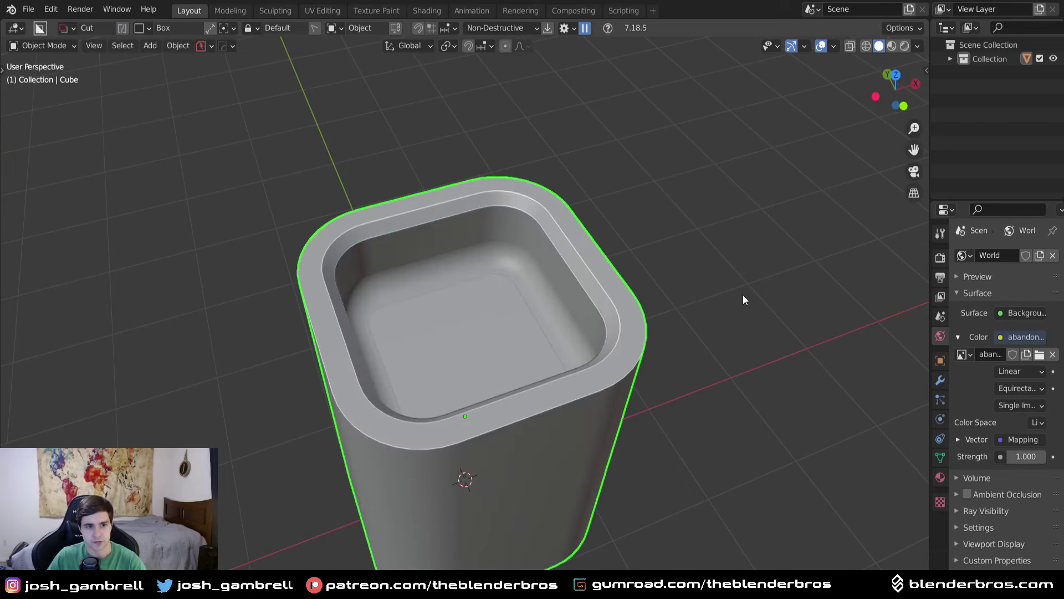
Clear the sharp marks from the two edge loops bordering the rounded recess floor bevel with HardOps Mark.
scroll(538, 307, "up", 6)
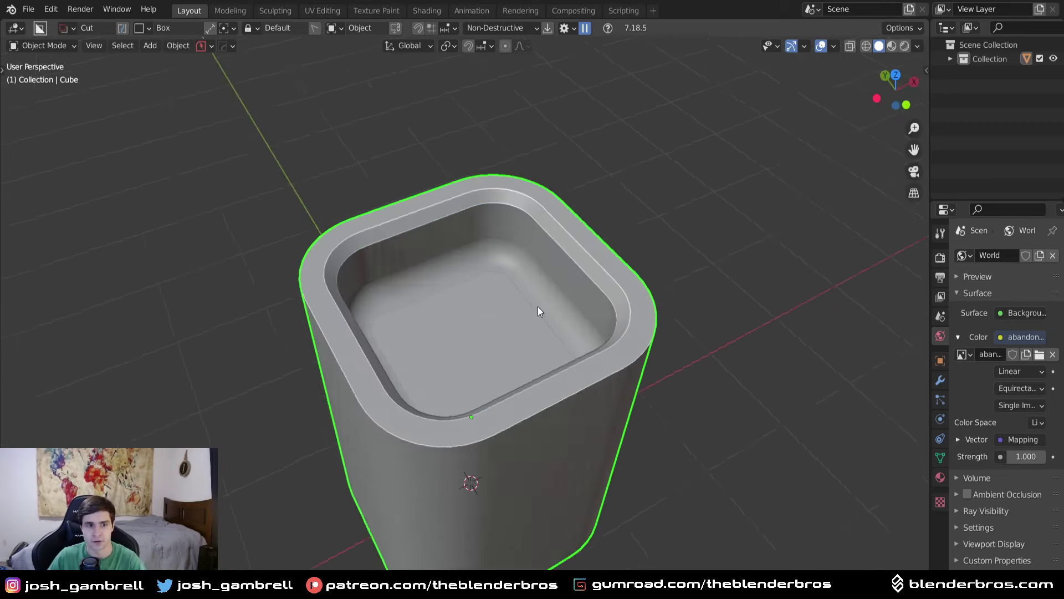
scroll(559, 302, "up", 4)
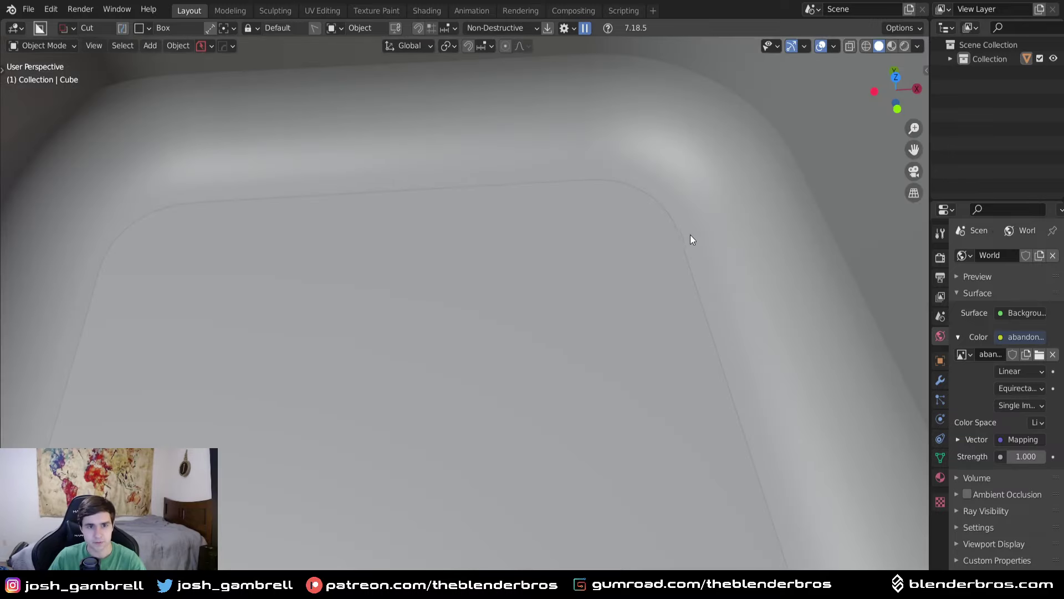
key("Tab")
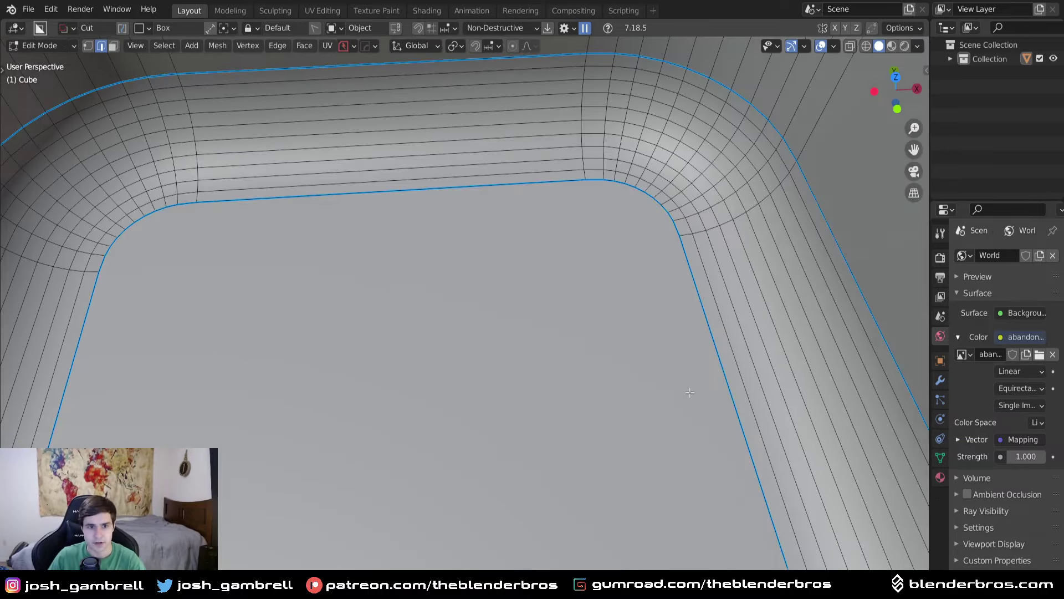
left_click(513, 188, "alt")
scroll(514, 187, "down", 2)
middle_click_drag(608, 211, 630, 202)
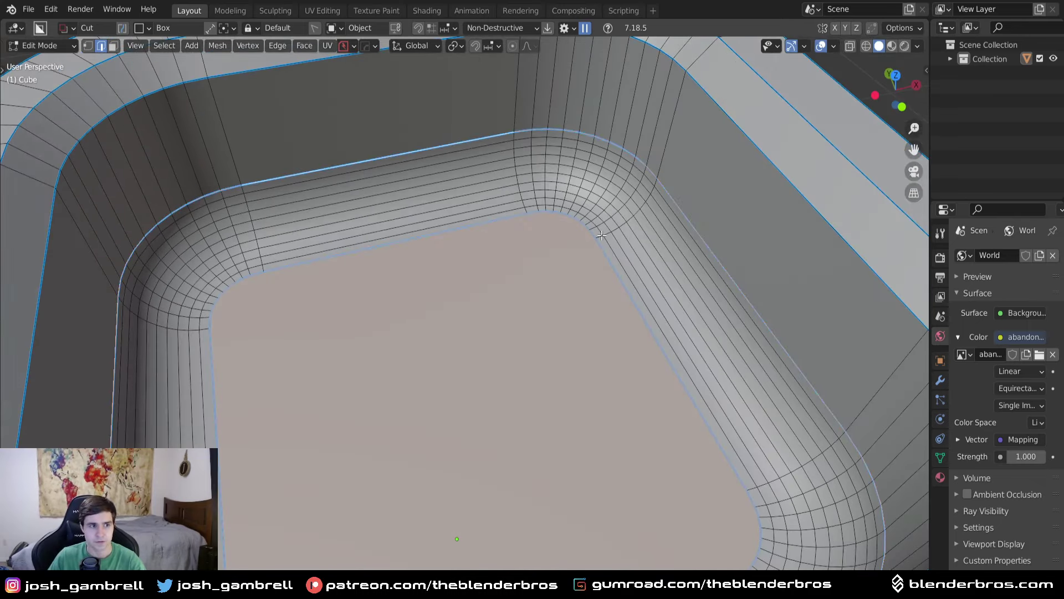
scroll(609, 231, "down", 2)
key("q")
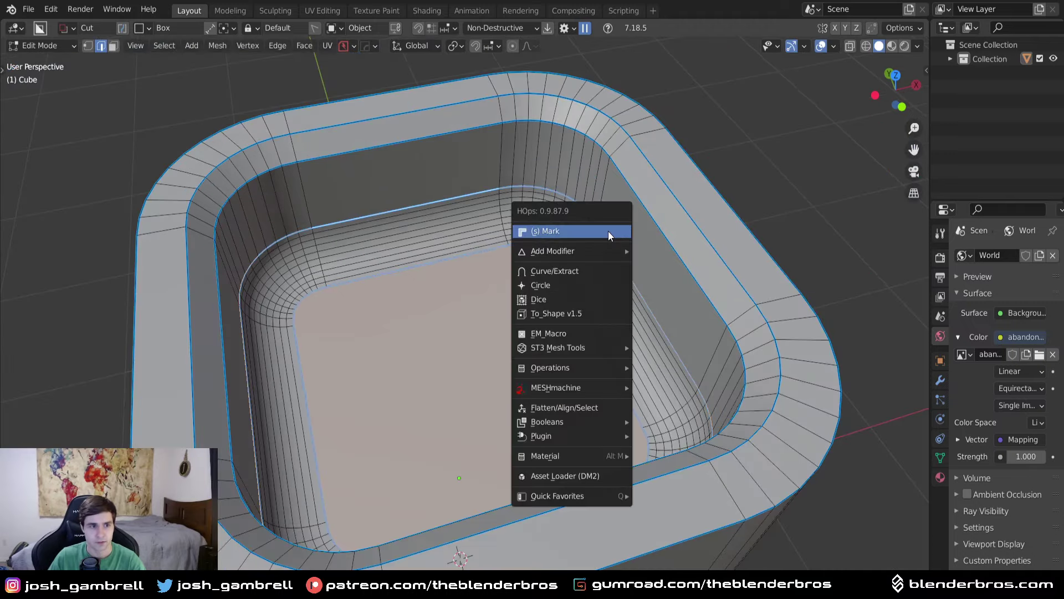
left_click(607, 230)
key("Tab")
scroll(613, 222, "up", 6)
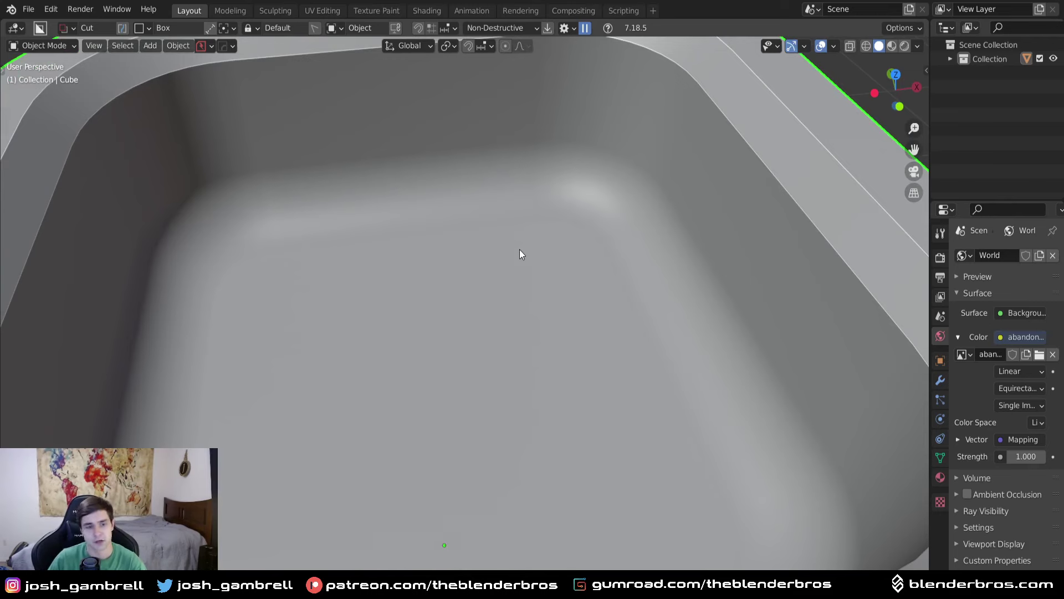
Try growing a face selection from the recess floor outward up to the inner rim.
scroll(524, 250, "down", 5)
key("Tab")
left_click(639, 297)
scroll(623, 301, "down", 3)
middle_click_drag(610, 300, 638, 298)
key("alt+a")
left_click(505, 324)
key("ctrl+KP_Add")
key("ctrl+KP_Add")
key("ctrl+KP_Add")
key("ctrl+KP_Add")
key("ctrl+KP_Add")
key("ctrl+KP_Add")
key("ctrl+KP_Add")
key("ctrl+KP_Add")
key("ctrl+KP_Add")
key("ctrl+KP_Add")
key("ctrl+KP_Add")
key("ctrl+KP_Add")
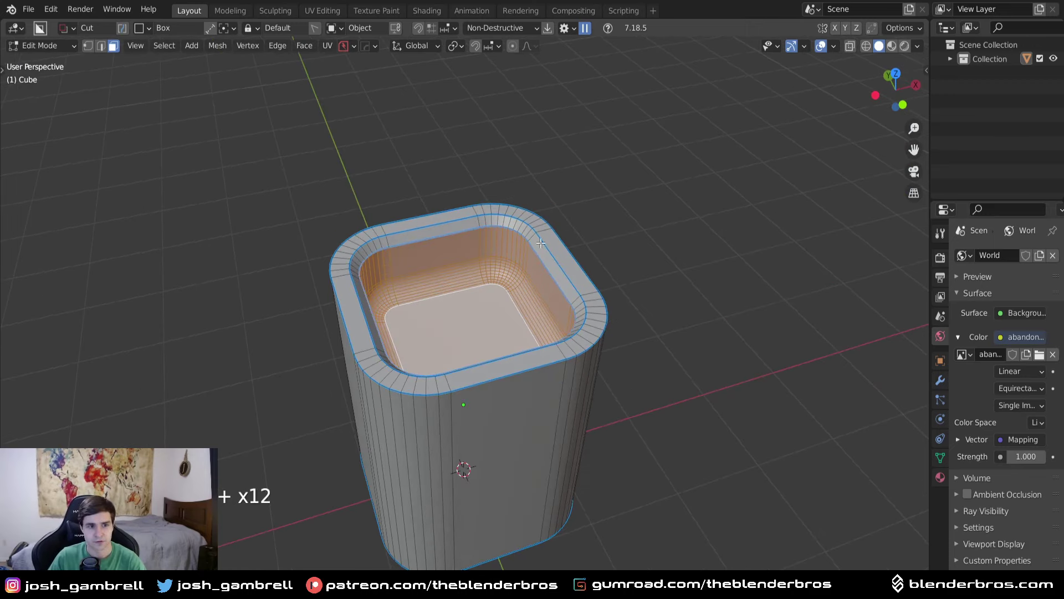
Reselect only the recess floor and grow the selection 12 times to include the rounded bevel and inner walls.
left_click(495, 317)
scroll(497, 317, "up", 2)
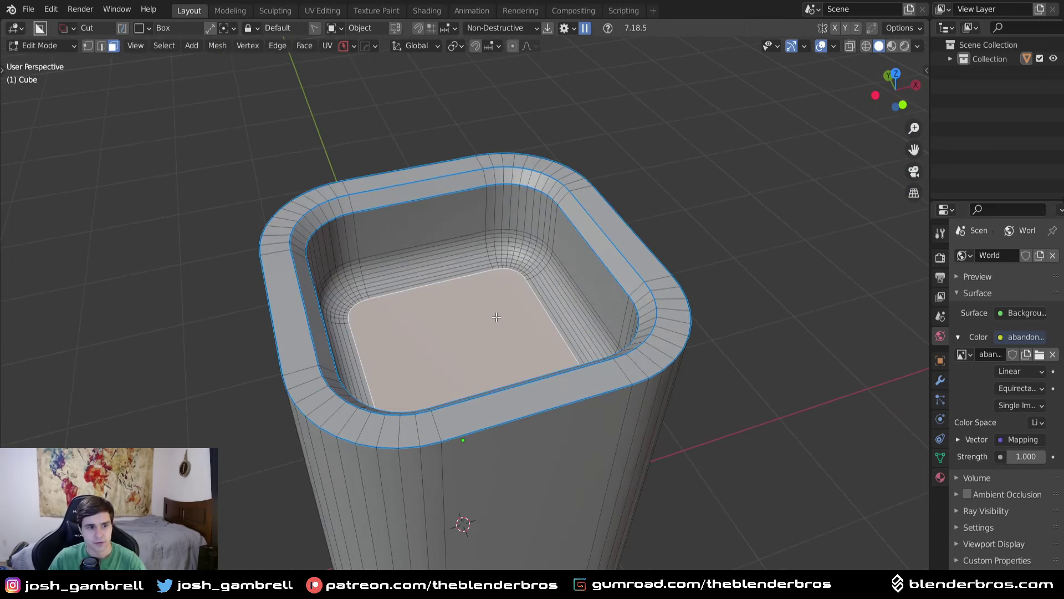
key("ctrl+KP_Add")
key("ctrl+KP_Add")
key("ctrl+KP_Add")
key("ctrl+KP_Add")
key("ctrl+KP_Add")
key("ctrl+KP_Add")
key("ctrl+KP_Add")
key("ctrl+KP_Add")
key("ctrl+KP_Add")
key("ctrl+KP_Add")
key("ctrl+KP_Add")
key("ctrl+KP_Add")
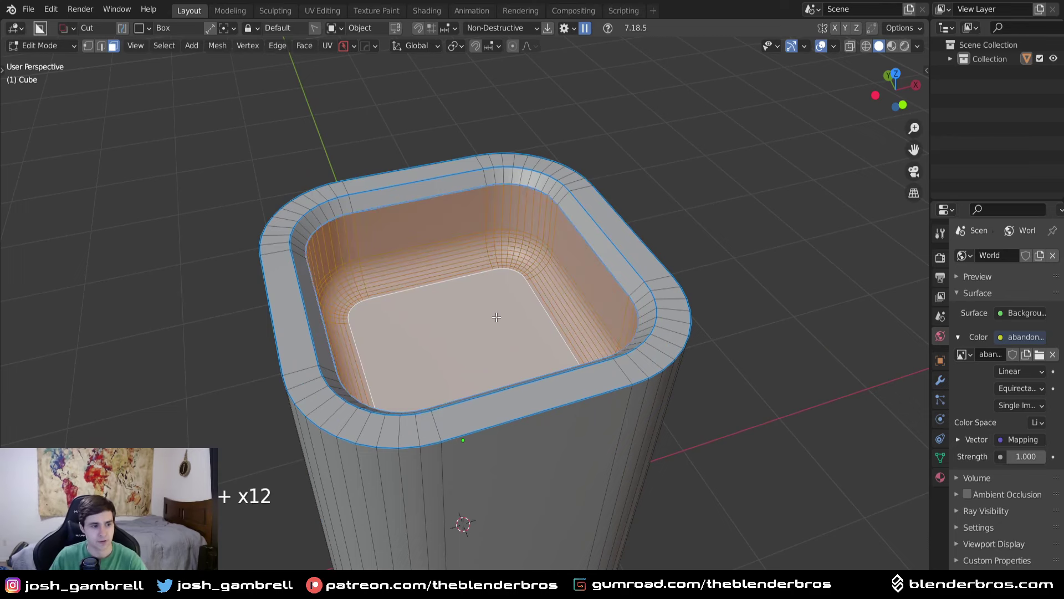
Extract the selected recess faces into a separate plate about 0.061 m thick with HardOps Curve/Extract.
middle_click_drag(497, 317, 516, 310)
key("q")
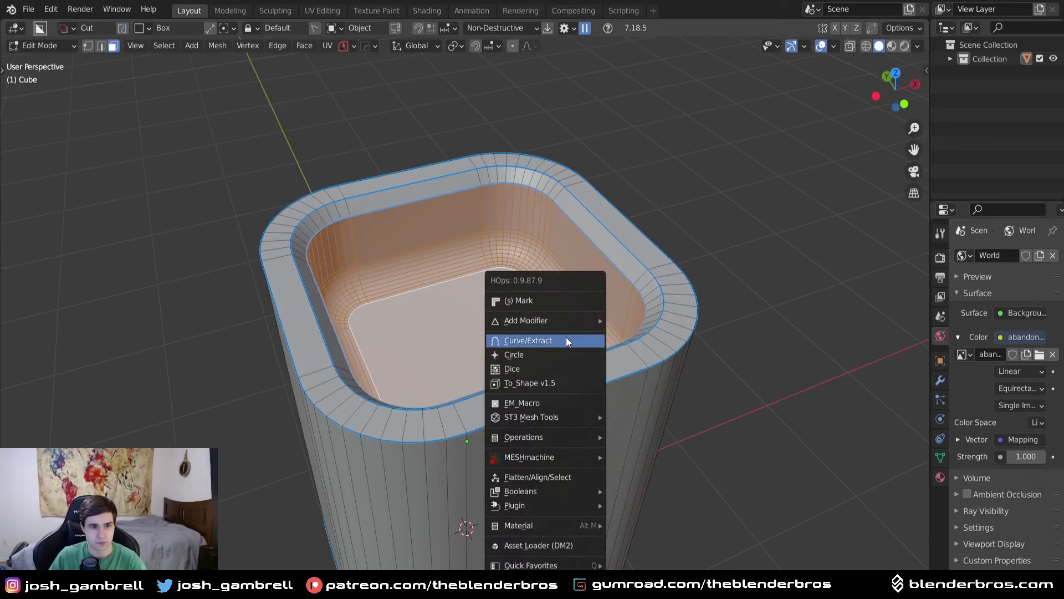
left_click(567, 340)
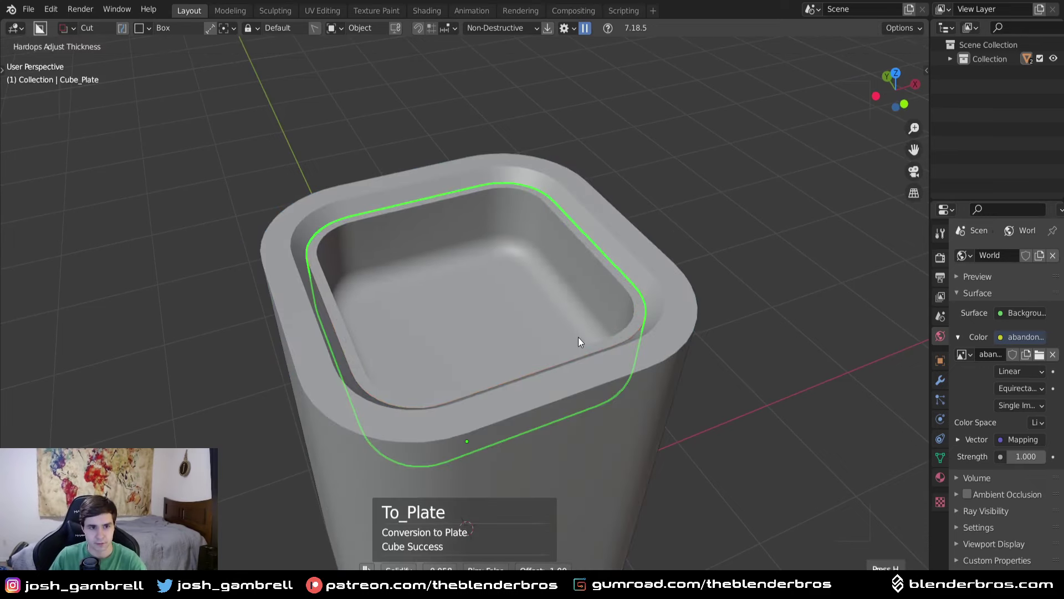
left_click(579, 337)
Raise the extracted recess plate about 0.03 m along the Z axis.
middle_click_drag(667, 361, 450, 323)
scroll(588, 347, "down", 3)
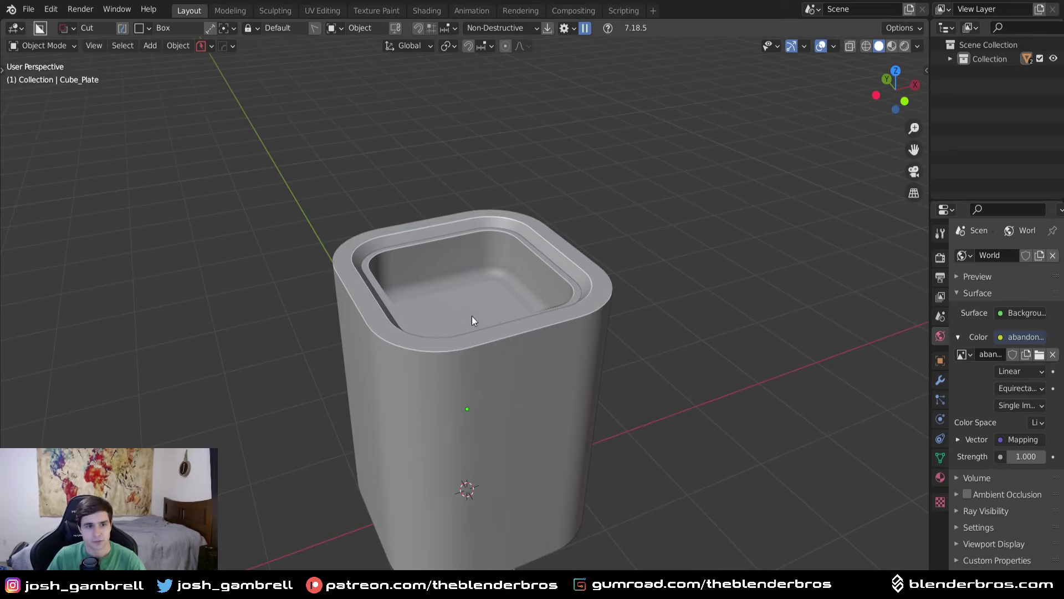
middle_click_drag(521, 325, 554, 404)
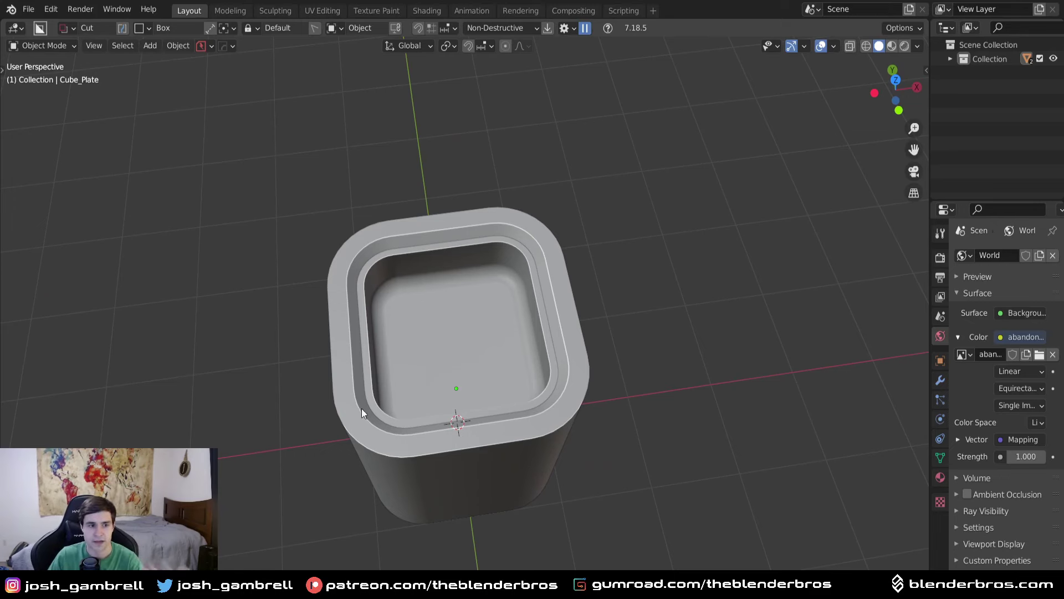
left_click(377, 405)
middle_click_drag(488, 408, 550, 360)
scroll(555, 364, "up", 2)
key("g")
key("z")
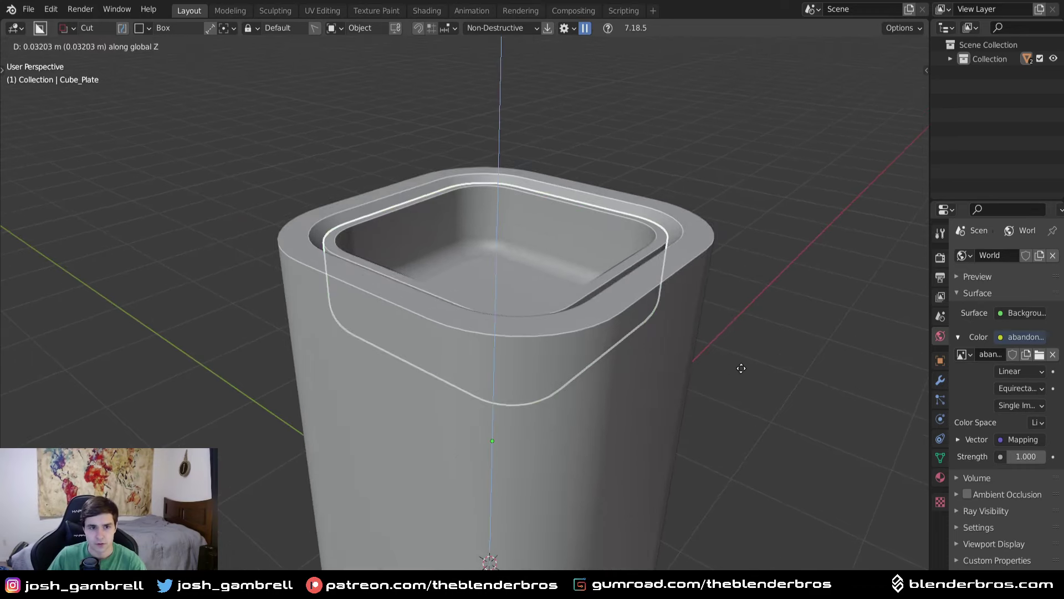
left_click(744, 365)
scroll(632, 343, "up", 2)
key("Tab")
left_click(635, 410)
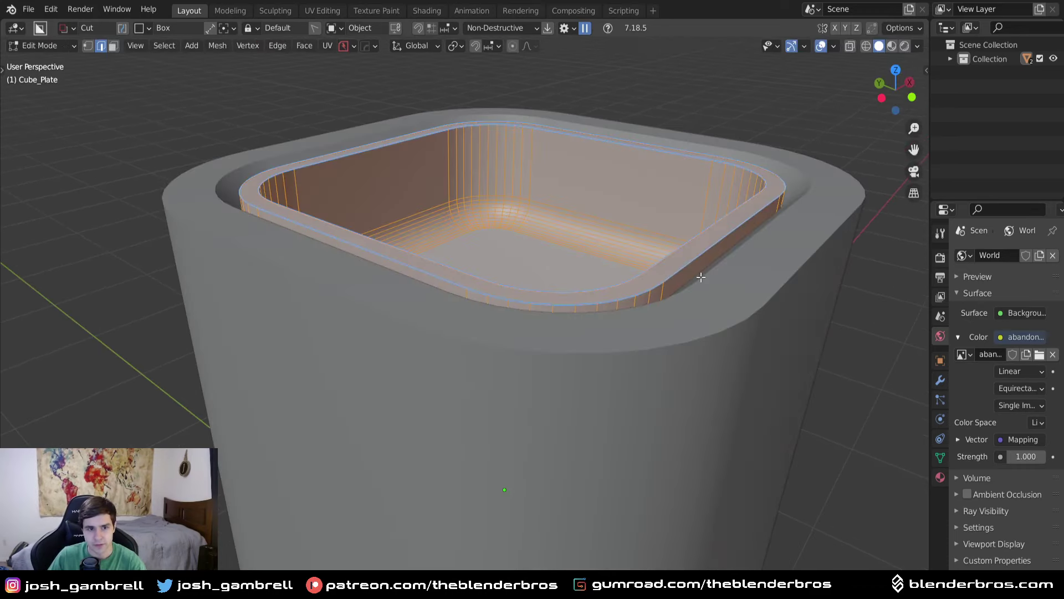
left_click(687, 267, "alt")
key("ctrl+Tab")
left_click(670, 277)
Widen the modifier properties area and apply the plate's Solidify modifier.
left_click(940, 380)
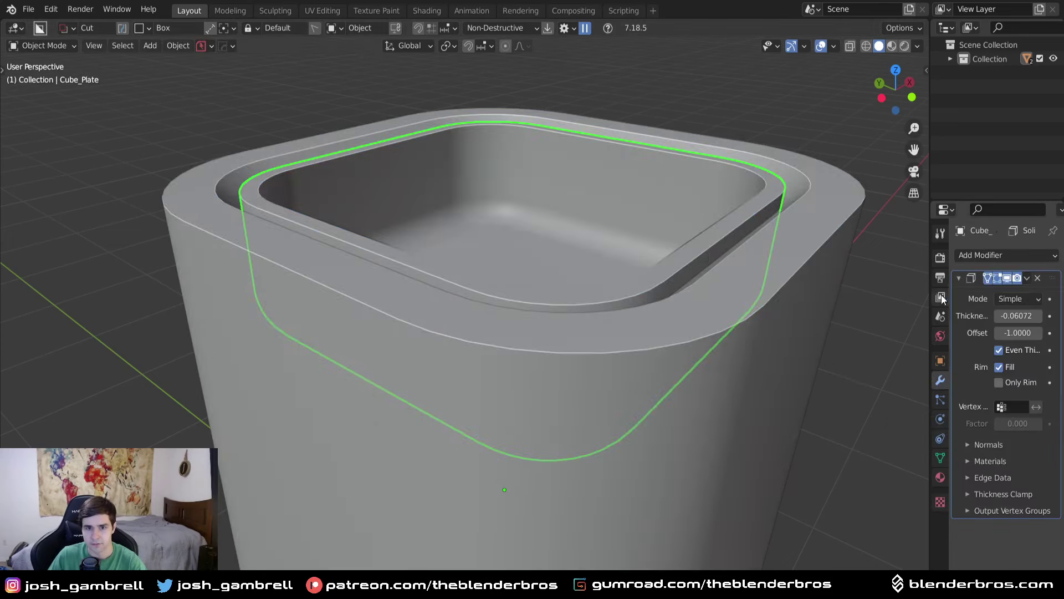
left_click_drag(929, 291, 890, 291)
left_click(1026, 278)
left_click(962, 290)
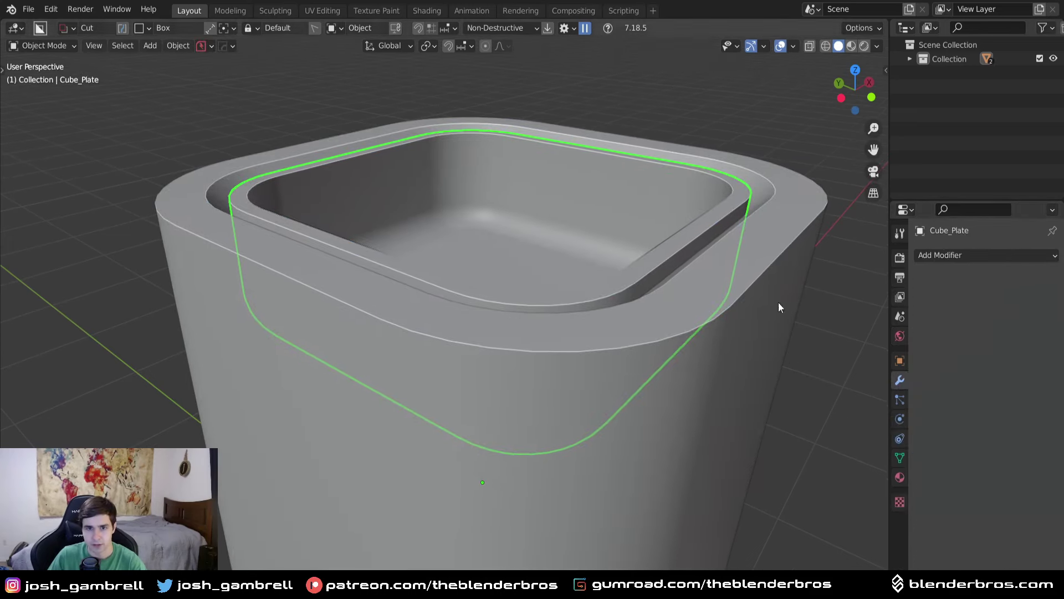
Bevel the outer top edge loop of the recess plate's rim.
middle_click_drag(669, 312, 586, 344)
key("Tab")
left_click(581, 372, "alt")
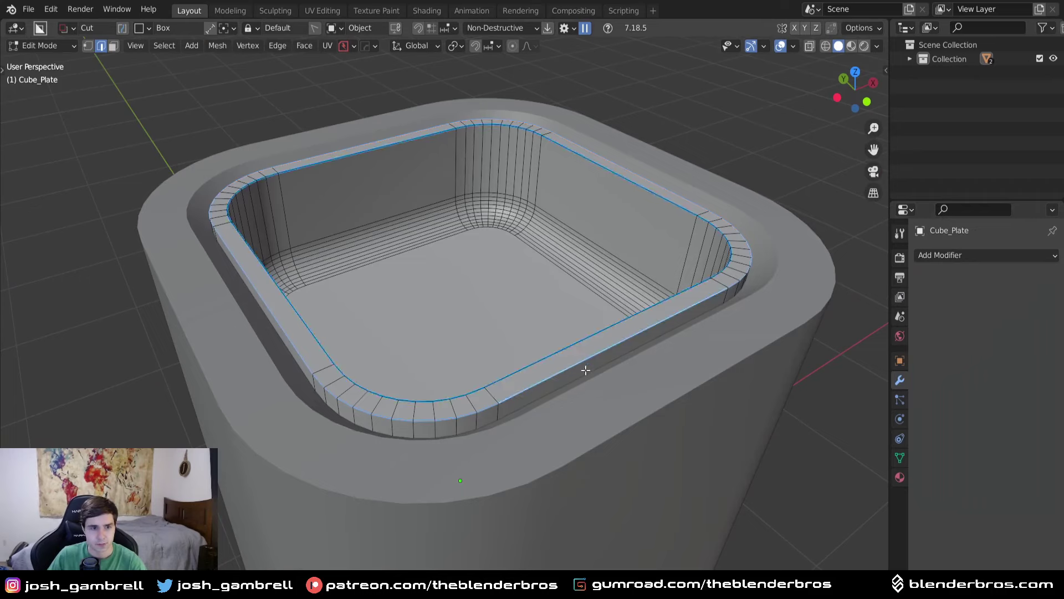
key("s")
left_click(696, 425)
key("Tab")
left_click(689, 358)
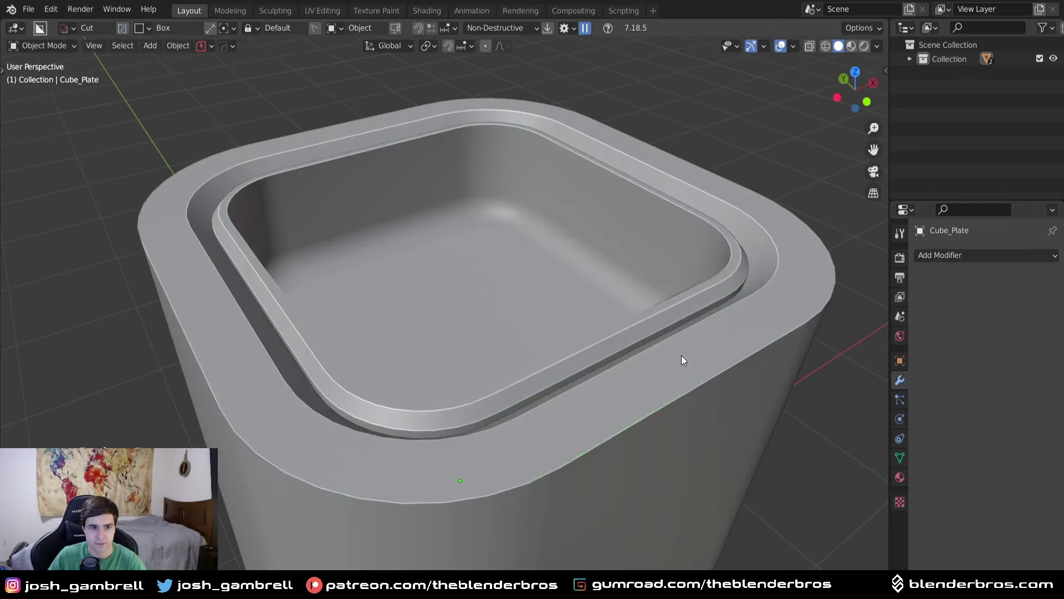
Try another bevel on the selected rim edges of the recess plate, and undo it.
scroll(681, 359, "down", 4)
middle_click_drag(681, 358, 624, 431)
scroll(621, 435, "up", 1)
key("Tab")
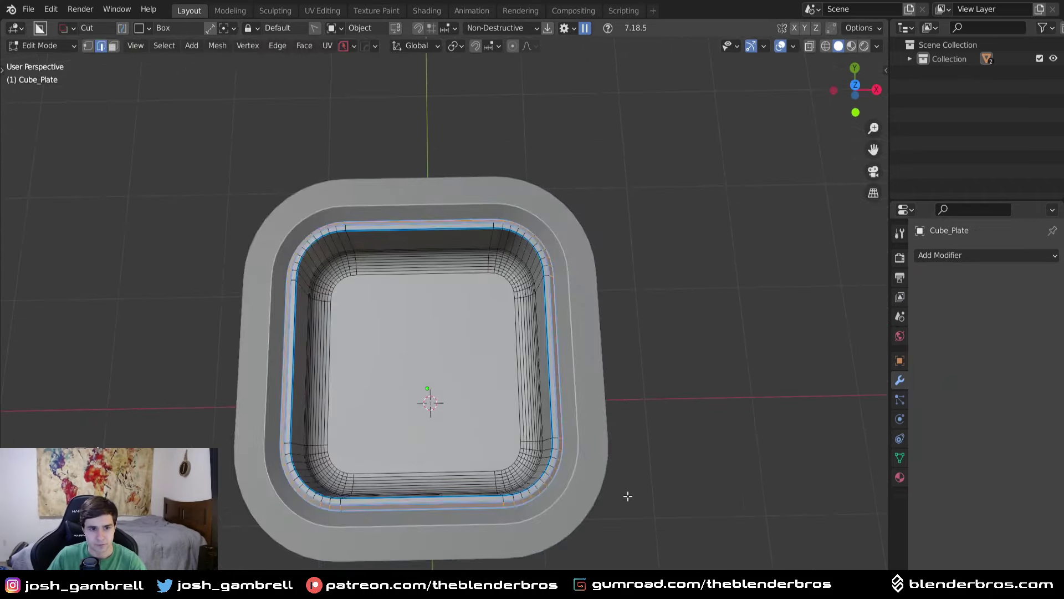
middle_click_drag(649, 502, 646, 431)
scroll(646, 431, "up", 3)
key("ctrl+b")
left_click(747, 472)
key("Tab")
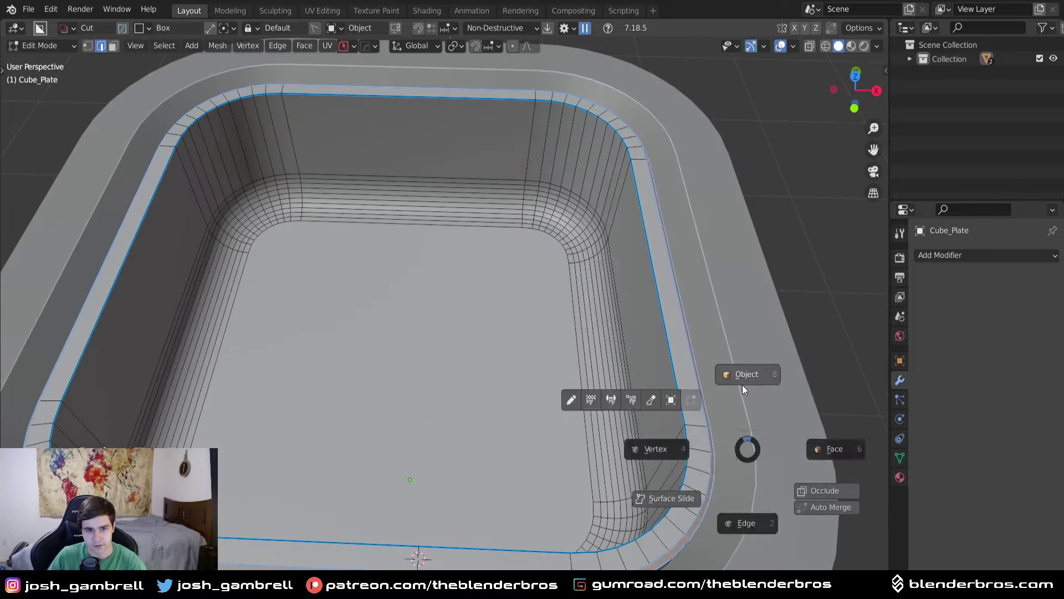
left_click(741, 371)
scroll(741, 424, "down", 2)
key("ctrl+z")
key("ctrl+z")
key("ctrl+z")
key("ctrl+z")
Bevel the outer top edge loop of the container body.
scroll(650, 441, "down", 4)
middle_click_drag(623, 419, 566, 356)
key("ctrl+grave")
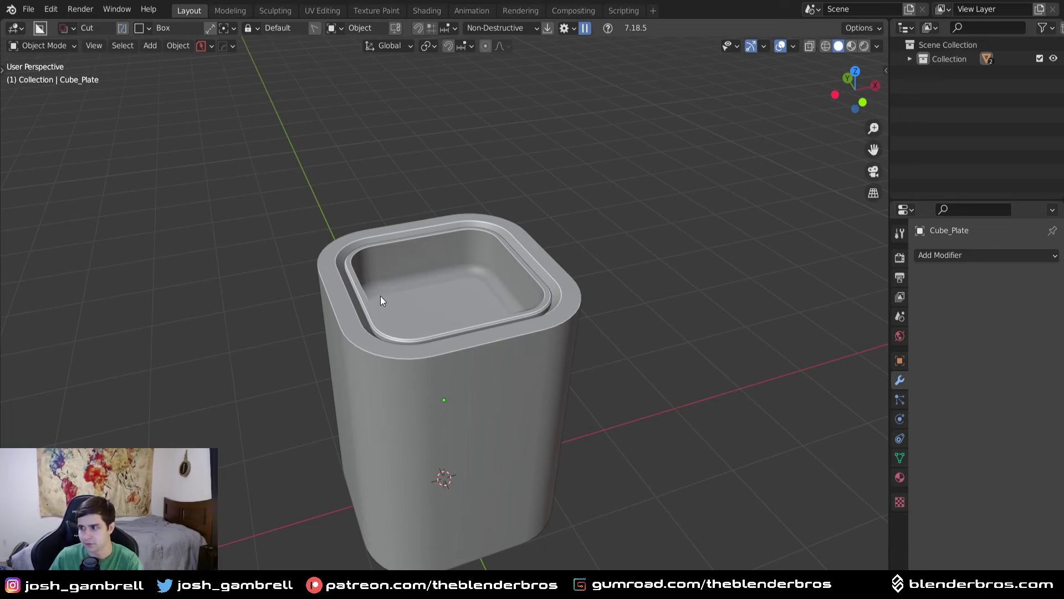
middle_click_drag(401, 303, 391, 339)
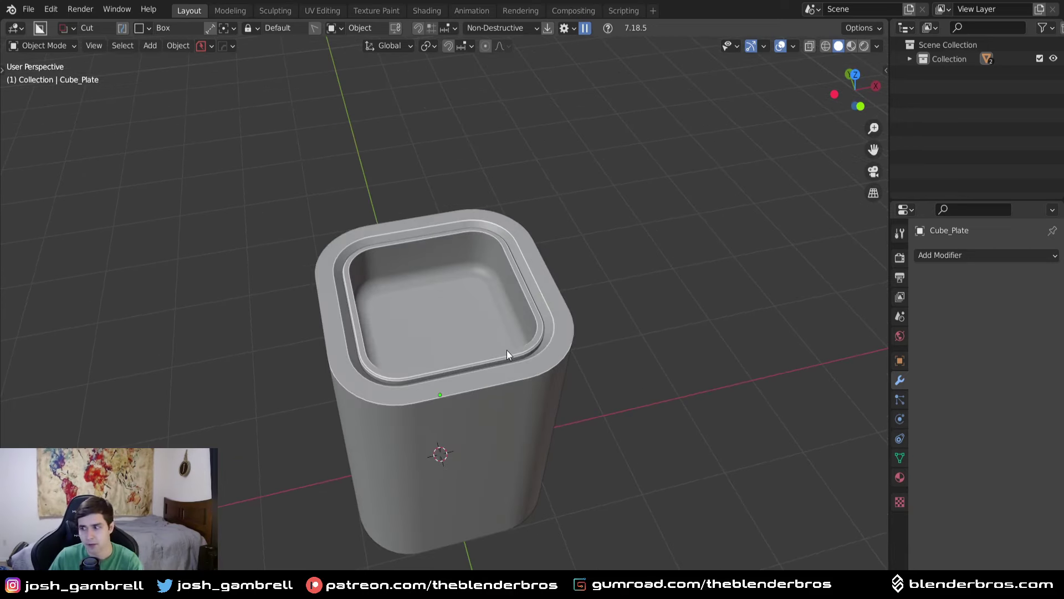
middle_click_drag(564, 386, 588, 358)
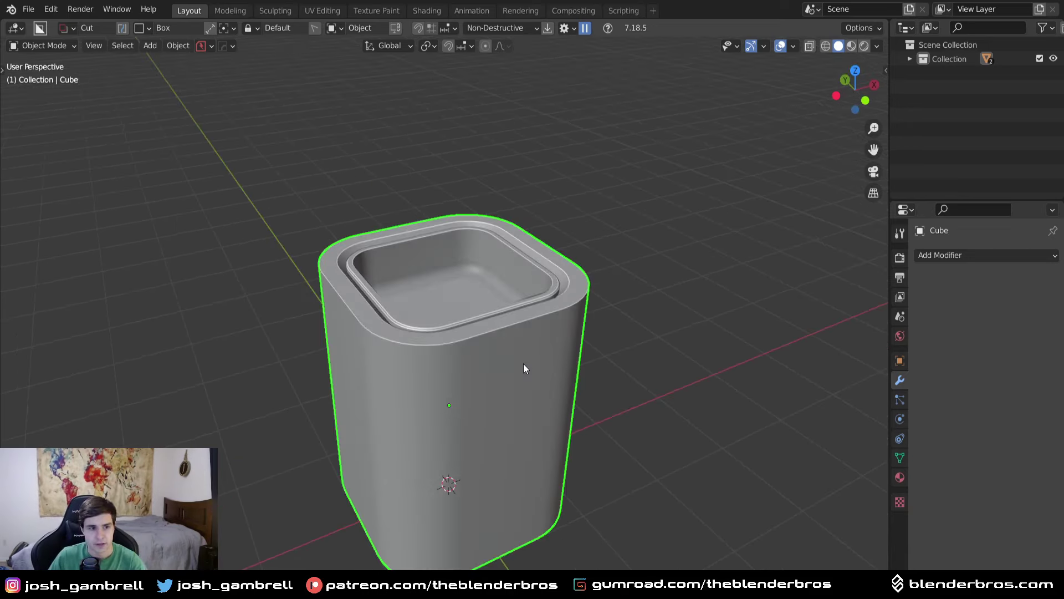
key("Tab")
scroll(577, 386, "up", 1)
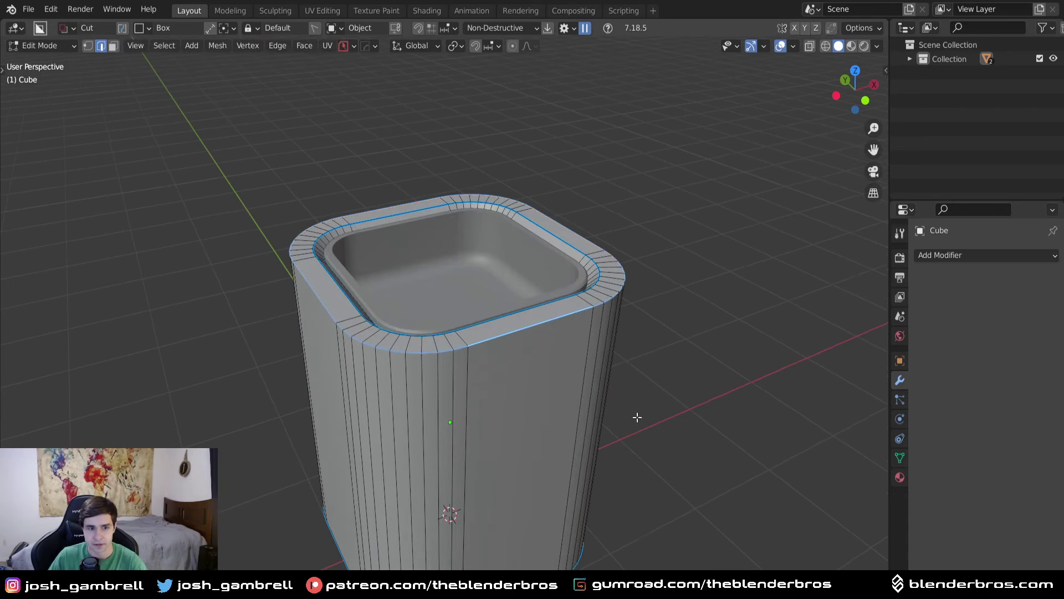
key("ctrl+b")
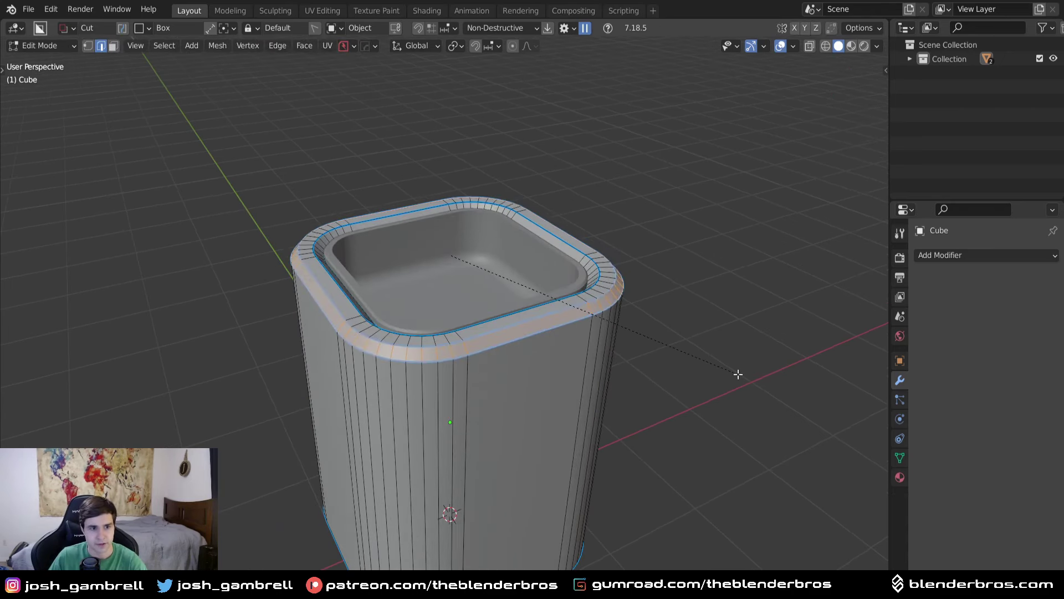
left_click(738, 372)
key("Tab")
left_click(731, 245)
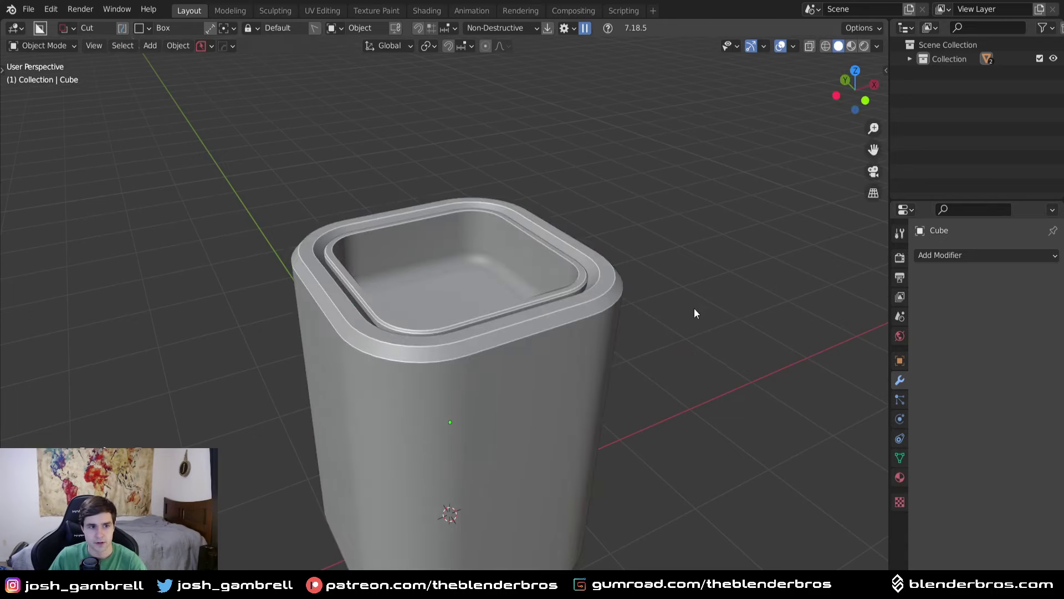
Lower the recess plate slightly along the Z axis into the container body.
middle_click_drag(692, 311, 576, 336)
left_click(535, 279)
middle_click_drag(535, 279, 574, 263)
key("g")
key("z")
left_click(579, 270)
middle_click_drag(644, 296, 613, 307)
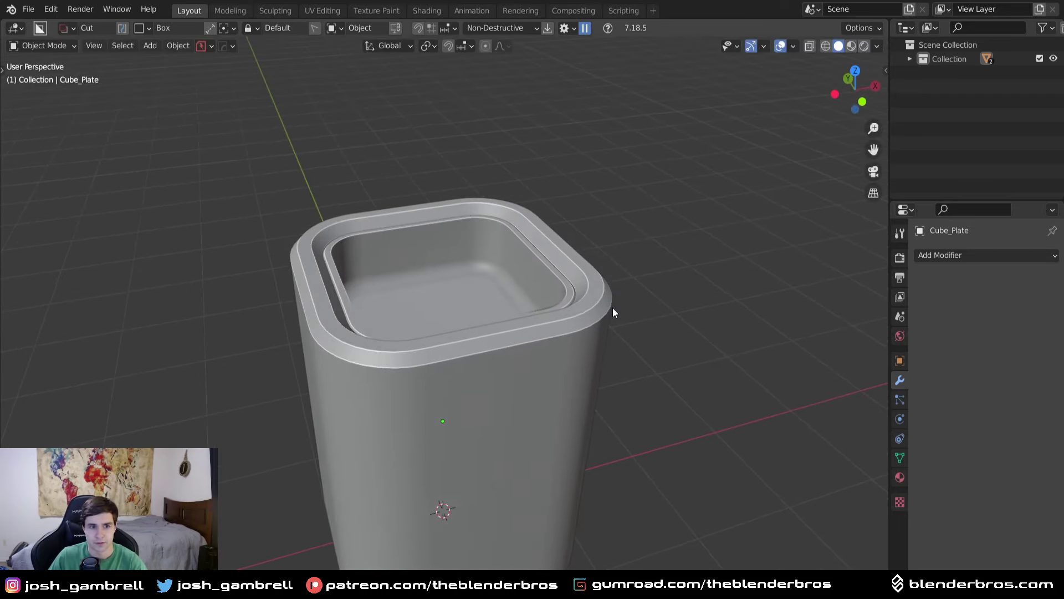
Draw a four-sided BoxCutter Ngon from the top view over the front-right corner of the container body.
key("KP_7")
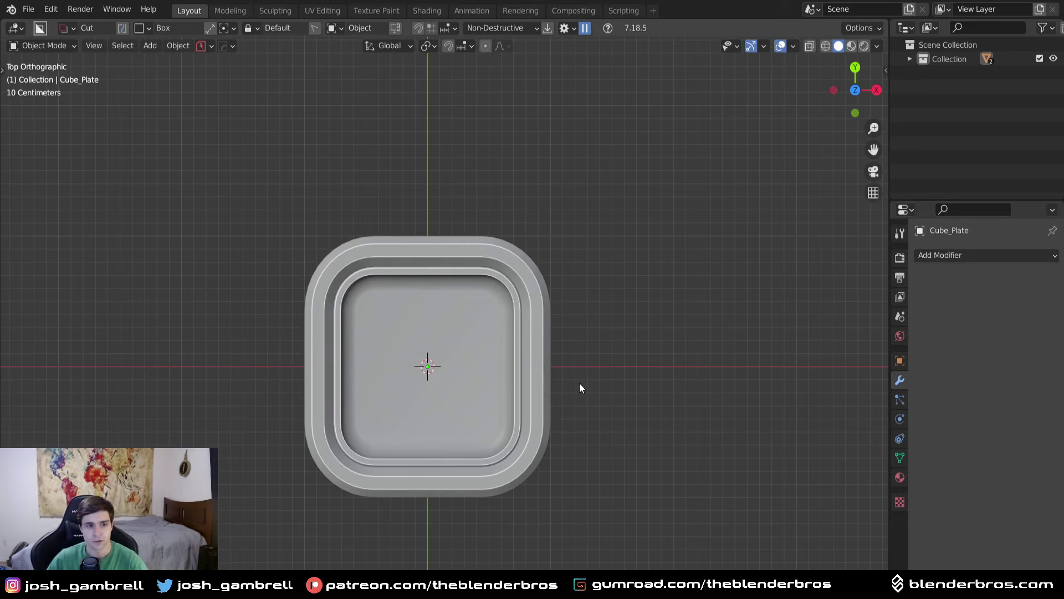
key("d")
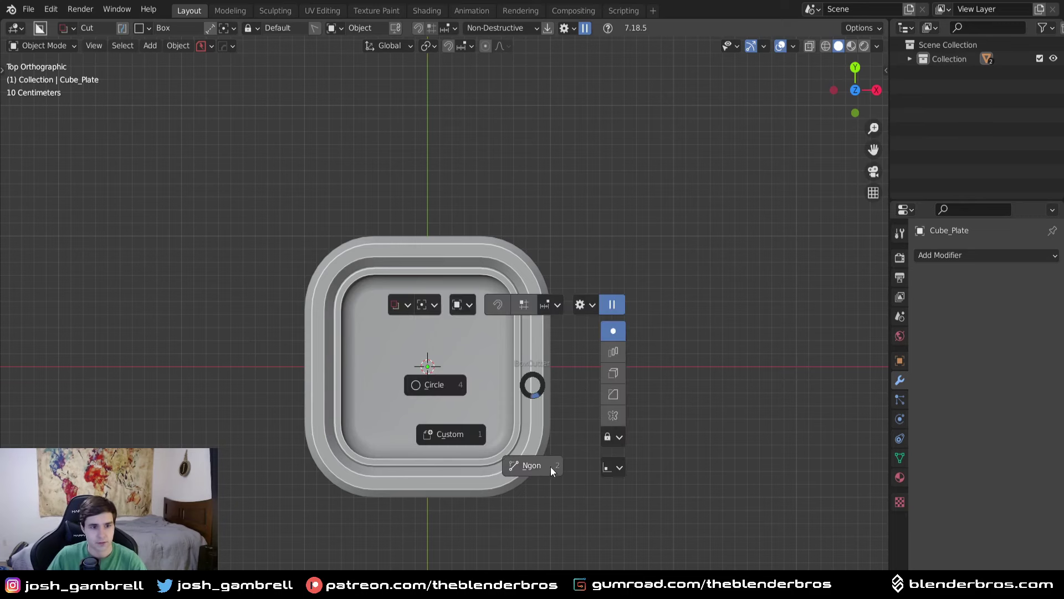
left_click(547, 469)
left_click(461, 482)
left_click(449, 522)
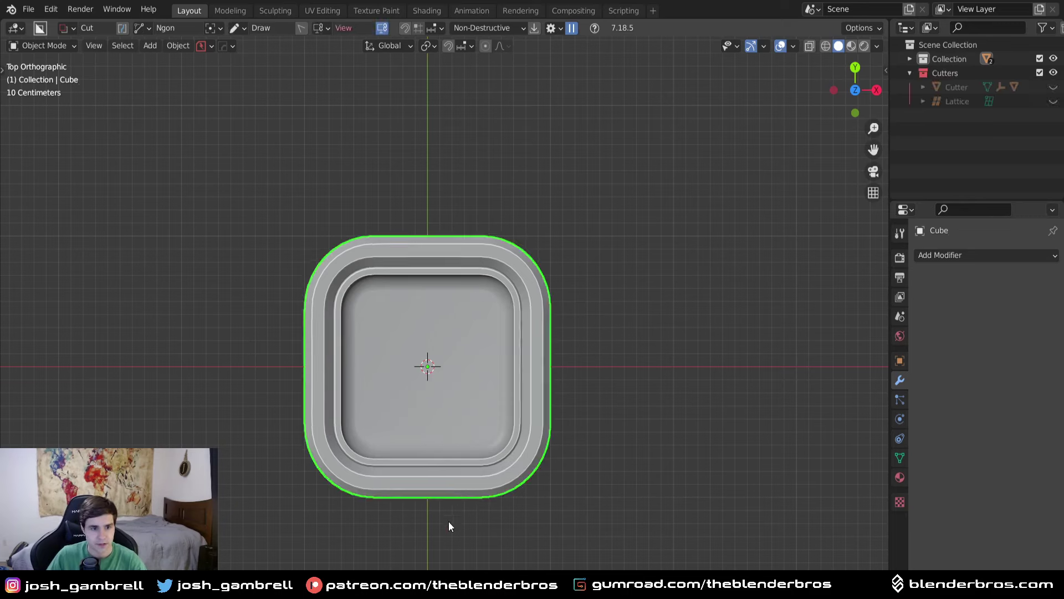
left_click(489, 408)
left_click(601, 342)
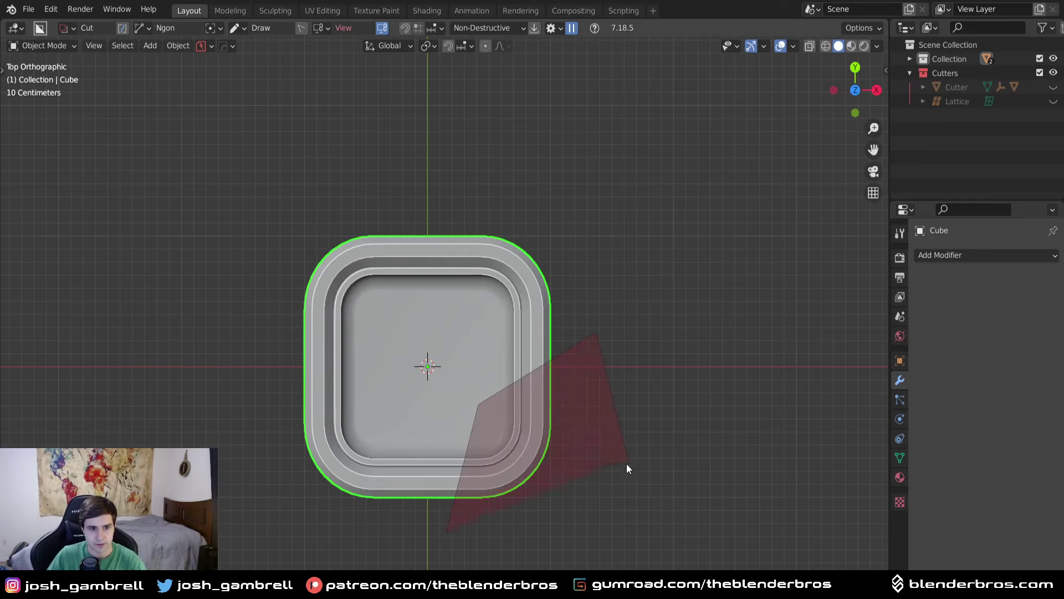
left_click(631, 500)
Turn the cutter through the body's corner into an Inset cut with 0.085 m thickness.
middle_click_drag(628, 501, 659, 375)
middle_click_drag(671, 531, 598, 484)
key("i")
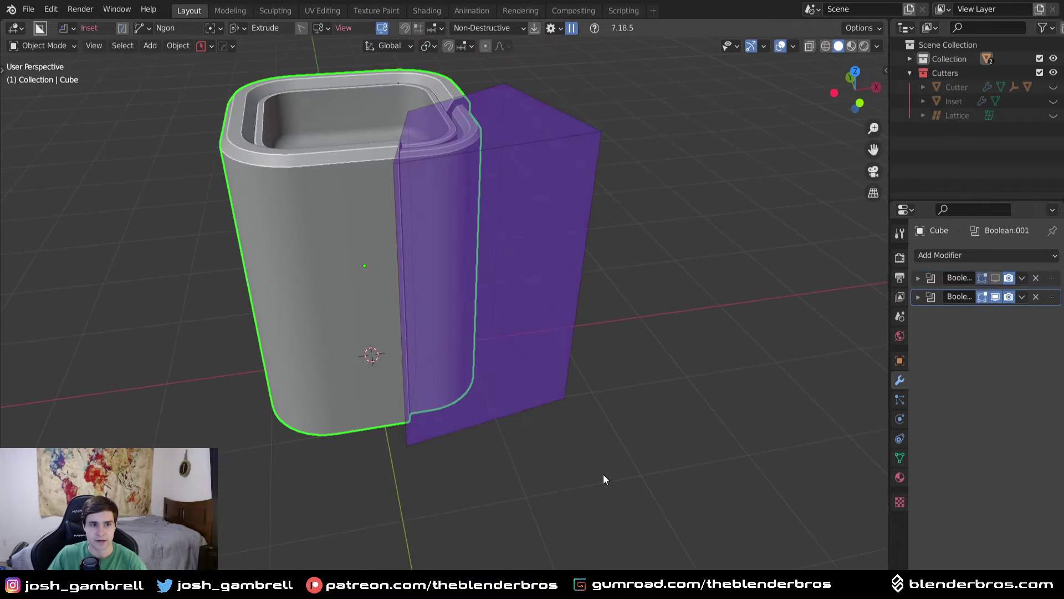
key("t")
left_click(612, 474)
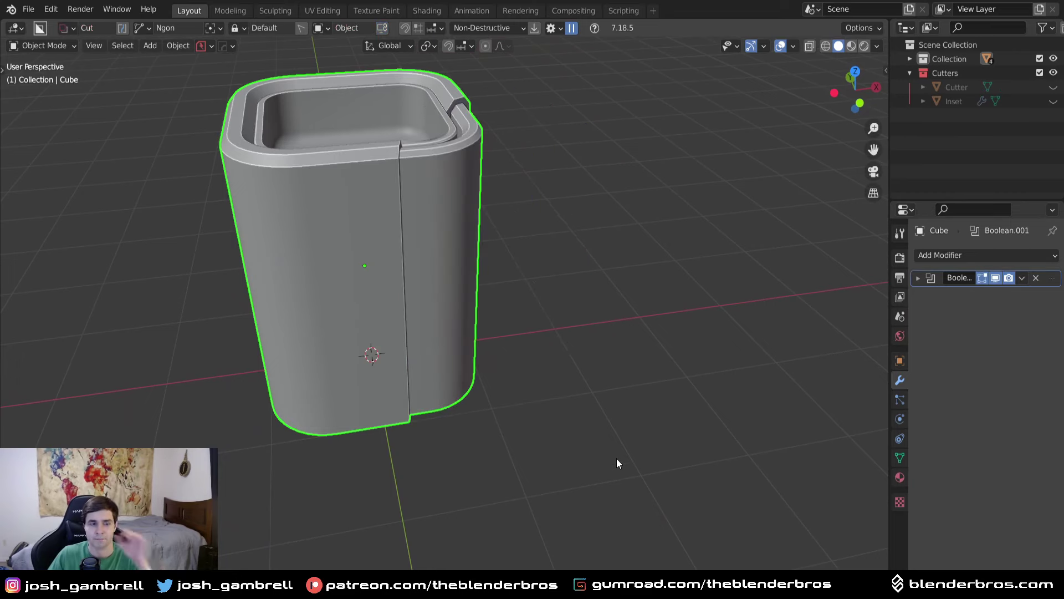
Mirror the container body across the X axis with HardOps Mirror so both front corners carry the inset.
middle_click_drag(615, 445, 532, 344)
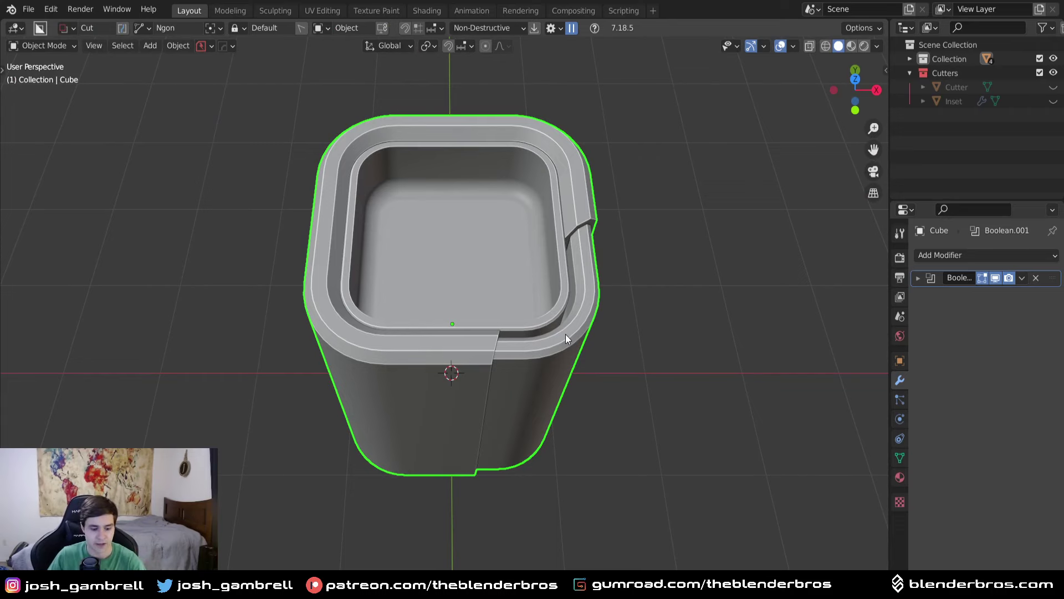
middle_click_drag(566, 331, 590, 295)
key("alt+x")
left_click(553, 333)
middle_click_drag(553, 333, 570, 391)
scroll(569, 391, "up", 5)
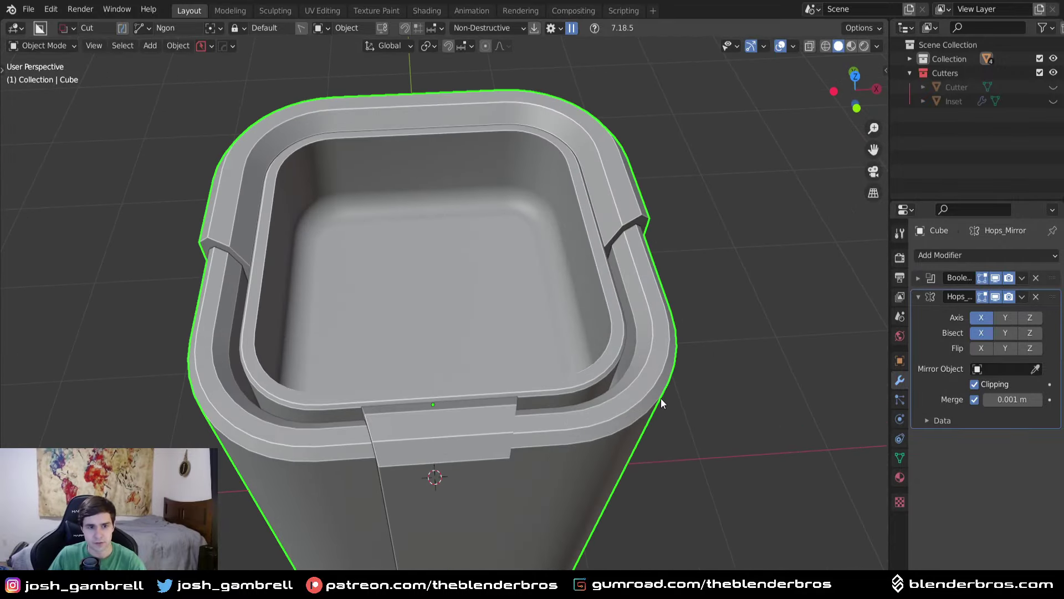
Use HardOps Ever Scroll on the body and its Inset object to bring up the original boolean cutter.
key("q")
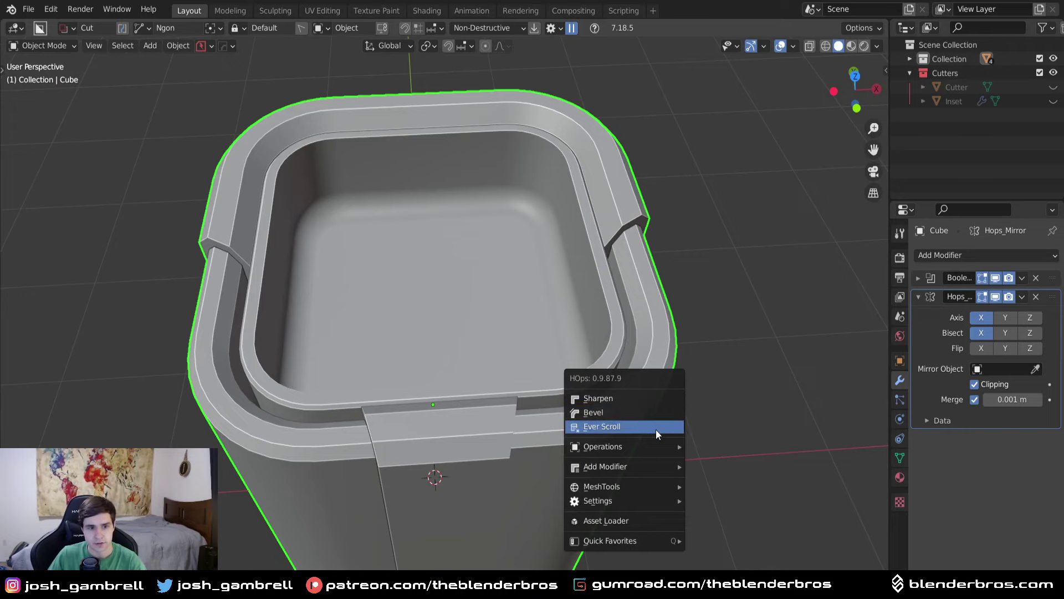
left_click(656, 429)
scroll(654, 427, "down", 1)
middle_click_drag(651, 425, 610, 386)
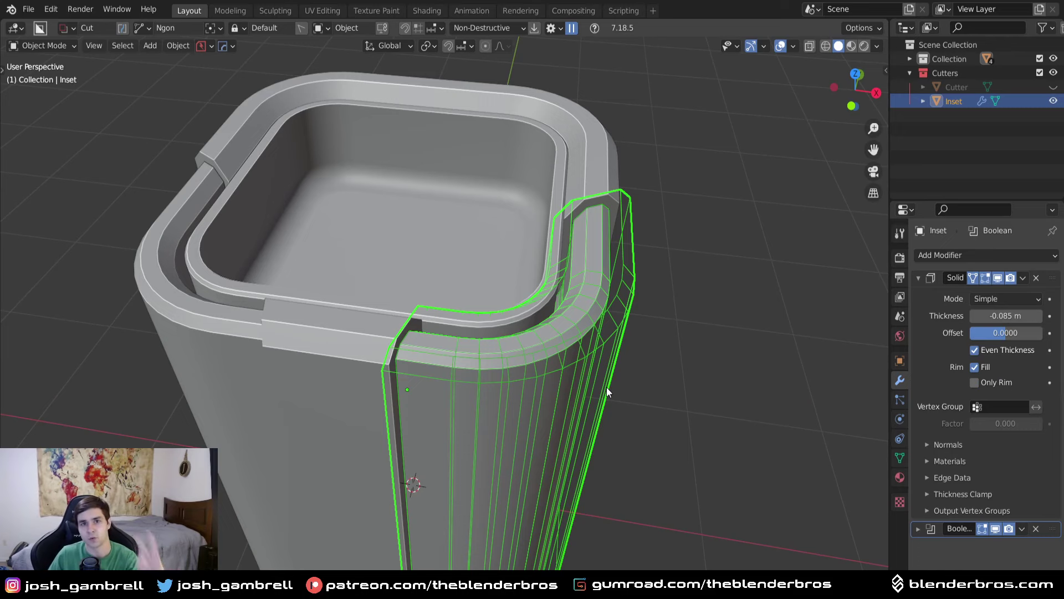
key("q")
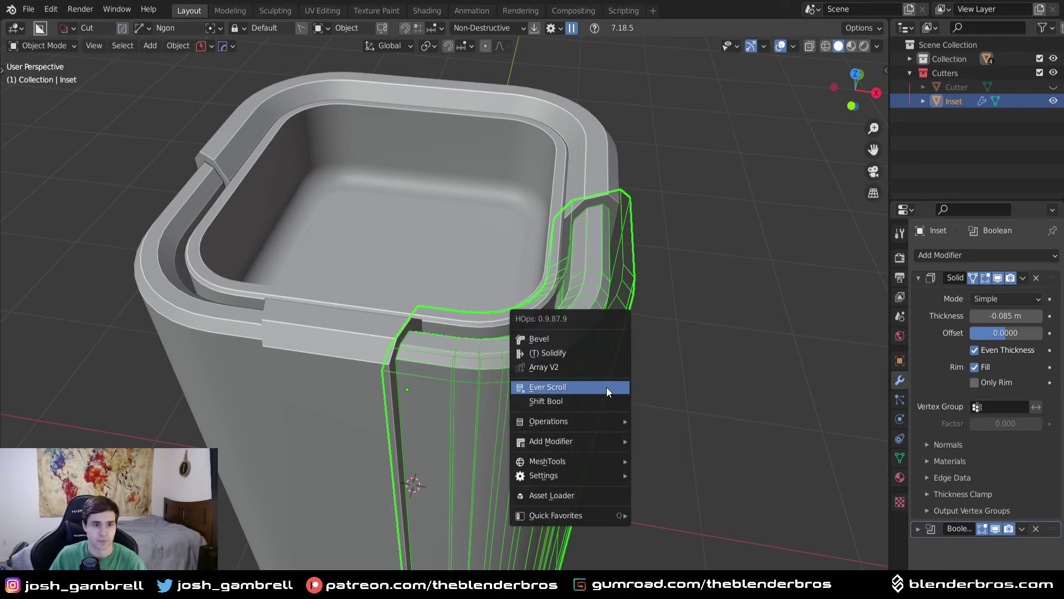
left_click(606, 387)
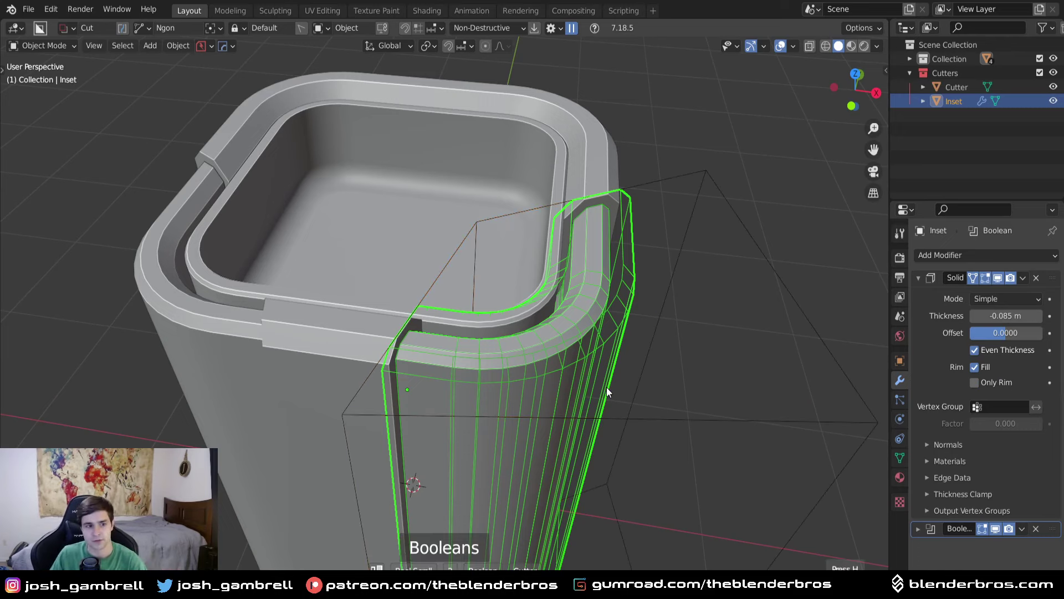
left_click(606, 386)
Move the cutter along X toward the body's centre to narrow the raised front strip, and hide the Cutters collection.
key("g")
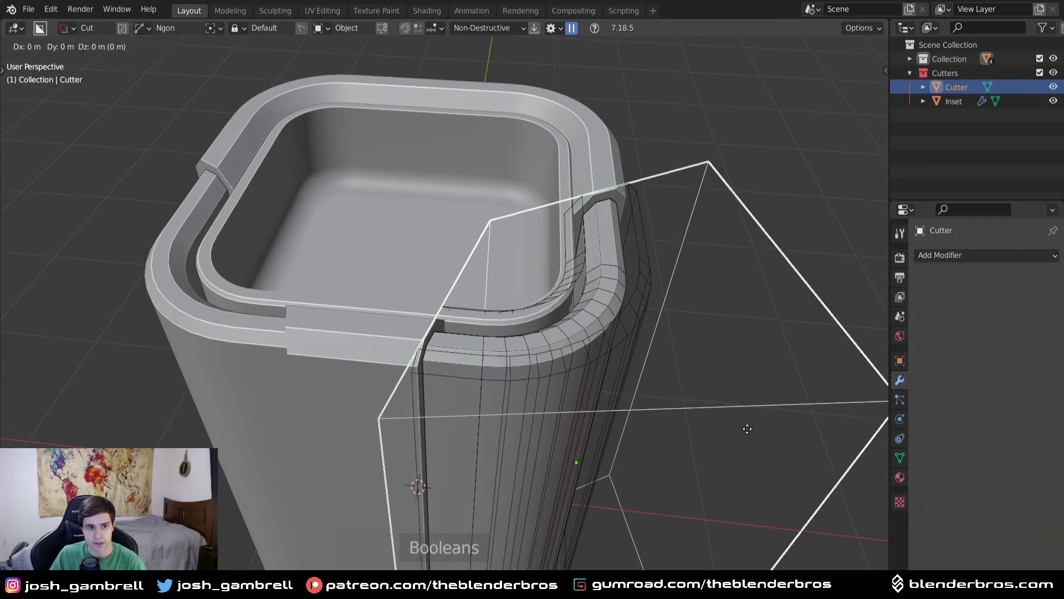
key("x")
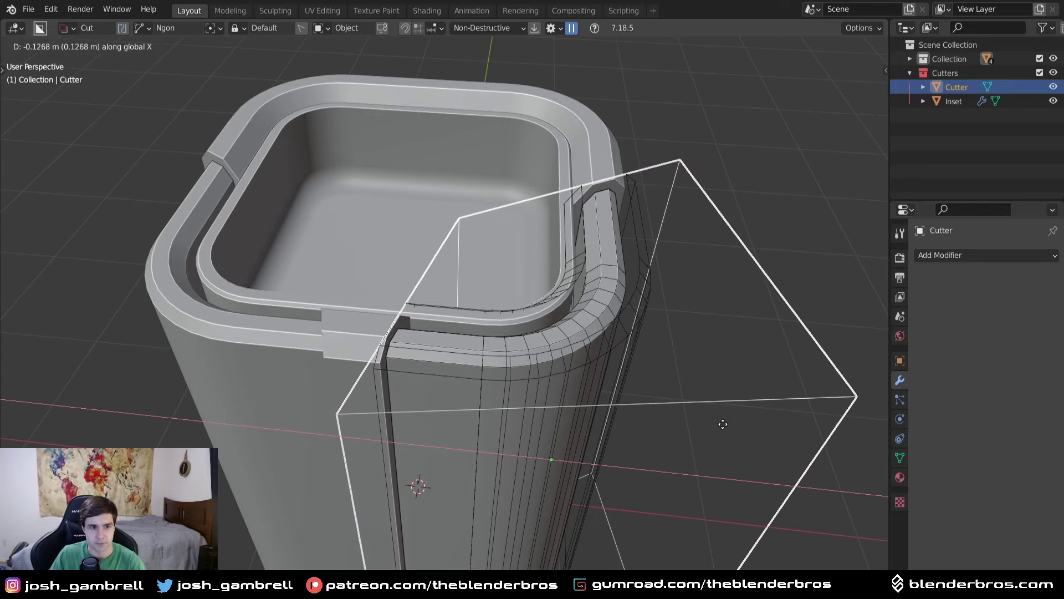
left_click(751, 428)
key("1")
middle_click_drag(714, 427, 646, 430)
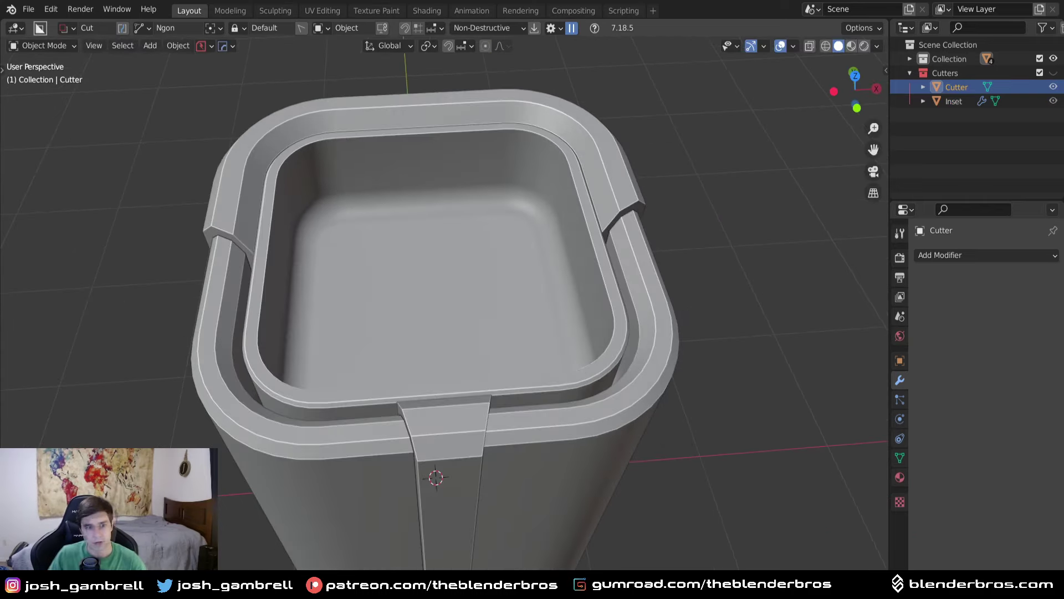
middle_click_drag(696, 474, 693, 474)
key("KP_7")
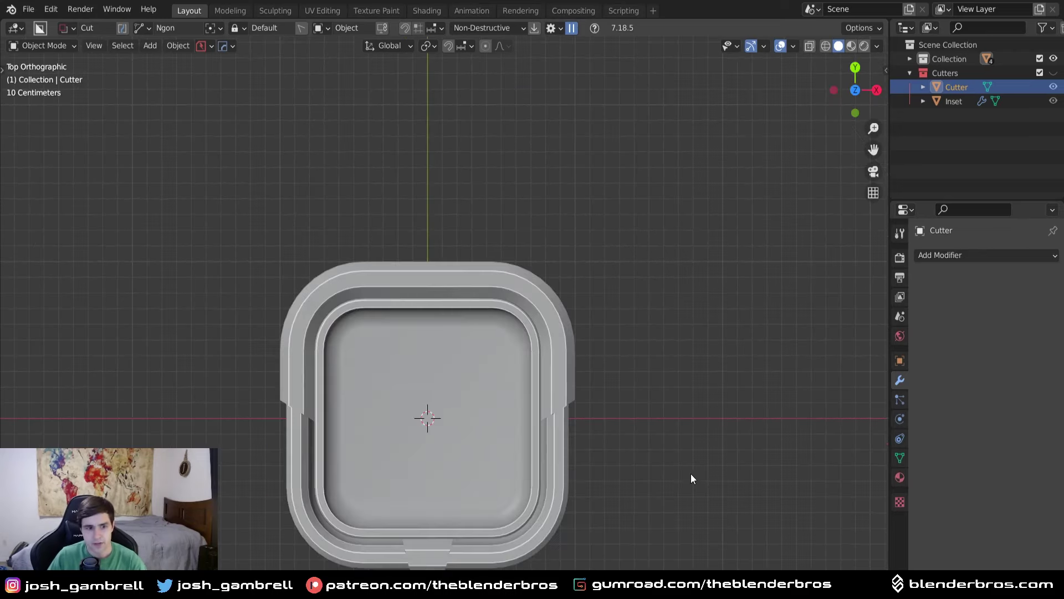
scroll(466, 395, "up", 5)
scroll(466, 394, "up", 5)
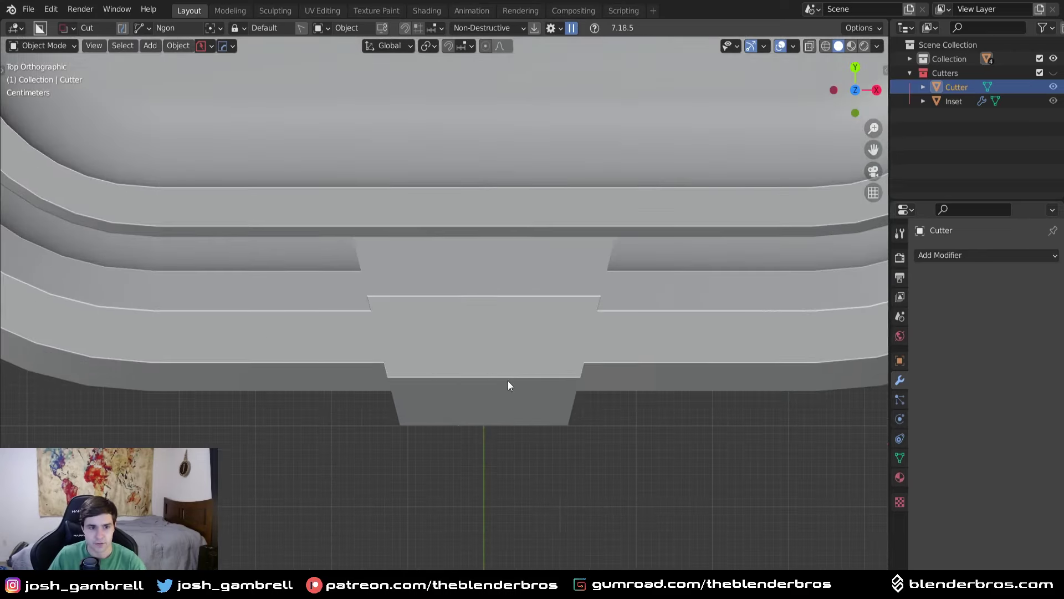
left_click(558, 409)
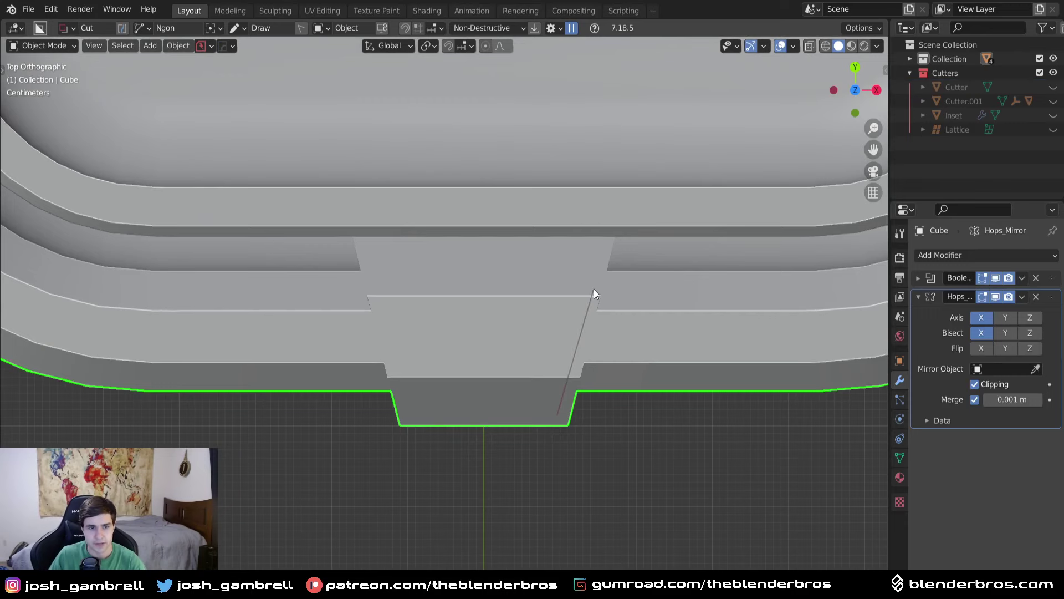
left_click(602, 247)
left_click(502, 250)
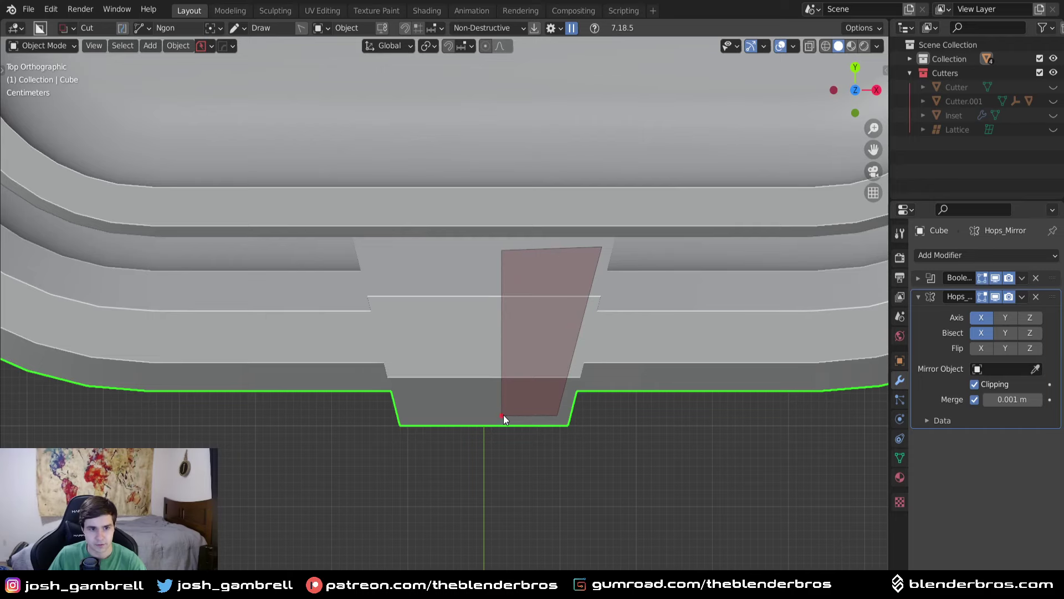
mouse_move(503, 417)
middle_mouse_down()
mouse_move(575, 356)
mouse_move(552, 280)
mouse_move(504, 258)
mouse_move(513, 430)
mouse_move(519, 285)
middle_mouse_up()
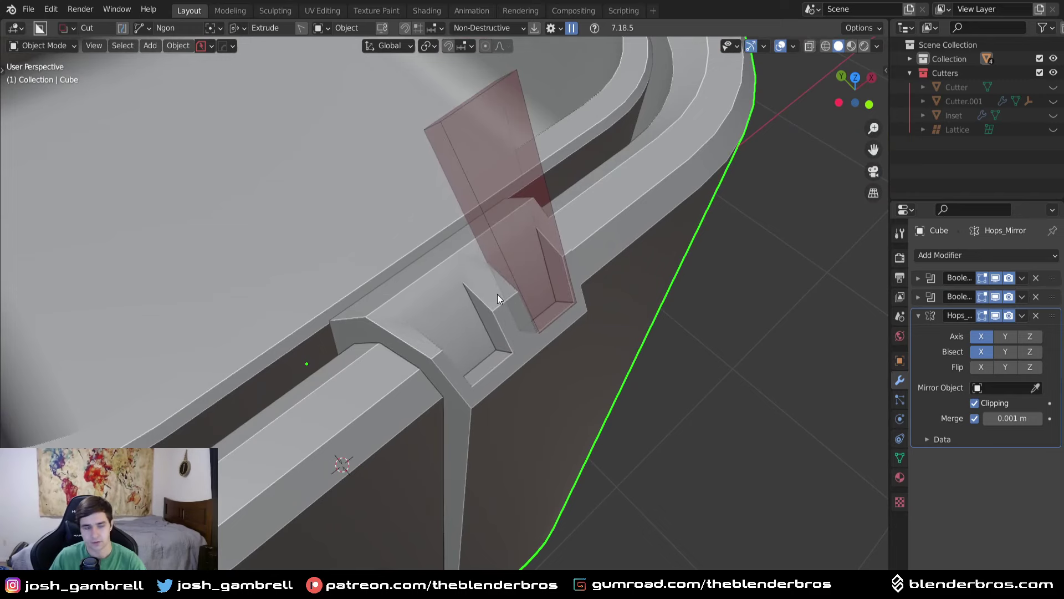
key("Escape")
From the top view, make a view-aligned Ngon cut with a tapered four-sided outline into one half of the body's raised front tab.
key("KP_7")
scroll(490, 339, "up", 3)
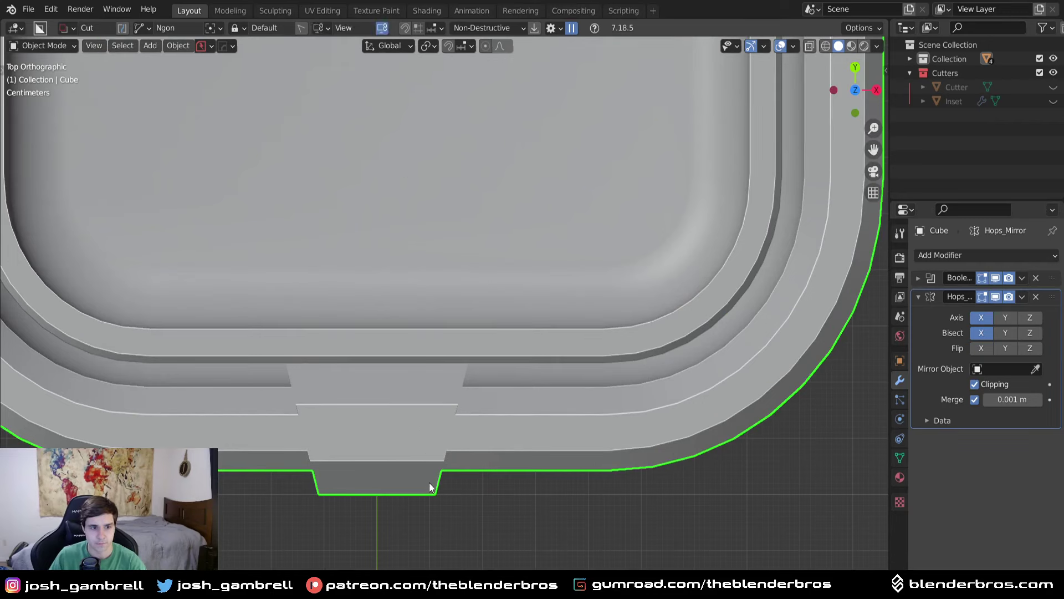
left_click_drag(431, 487, 459, 378)
left_click(459, 376)
left_click(387, 373)
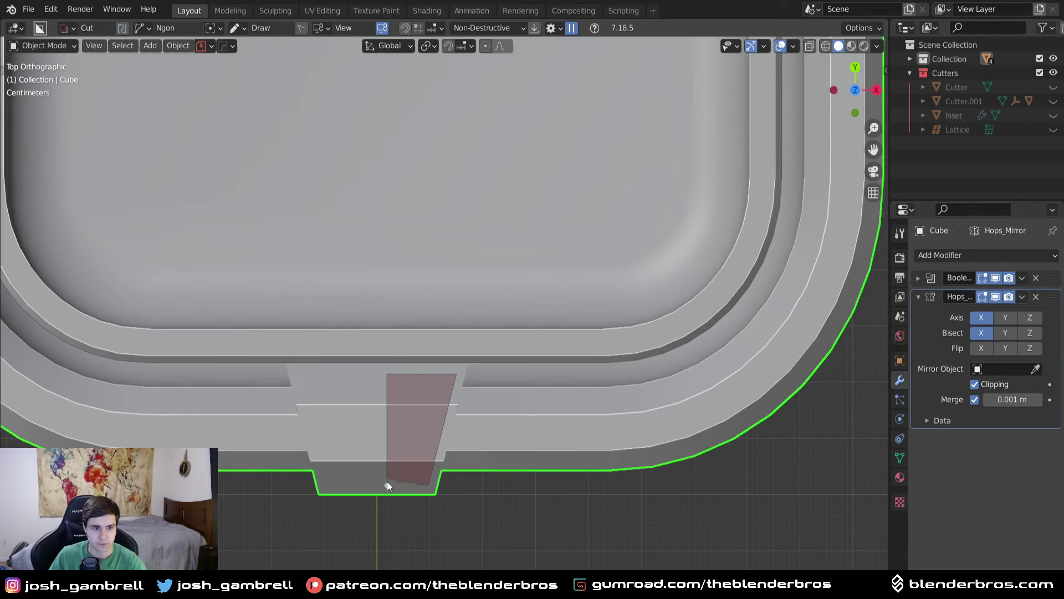
middle_click_drag(386, 487, 485, 397)
left_click(479, 335)
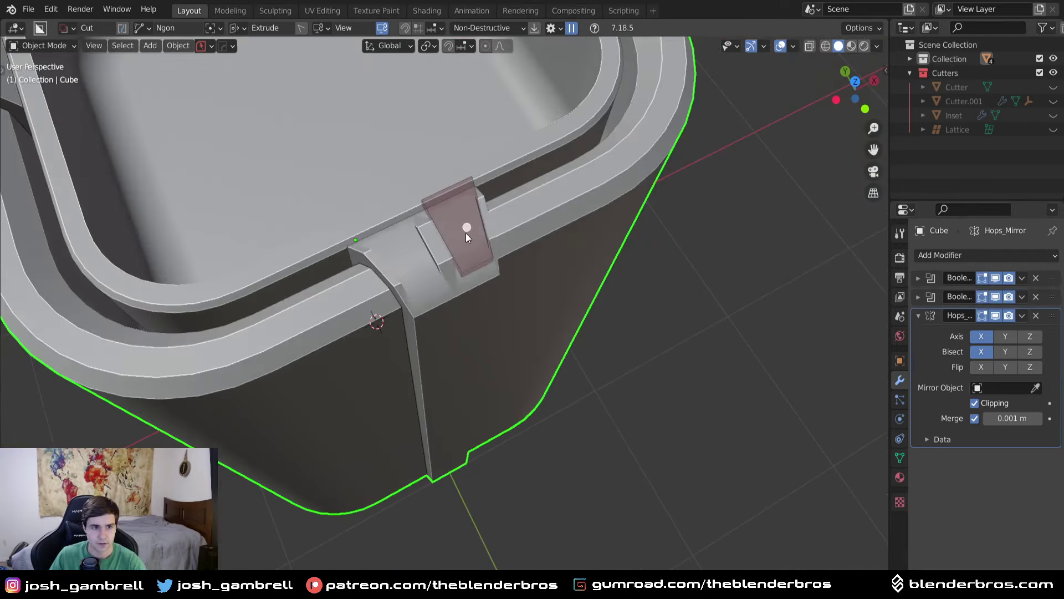
left_click(467, 251)
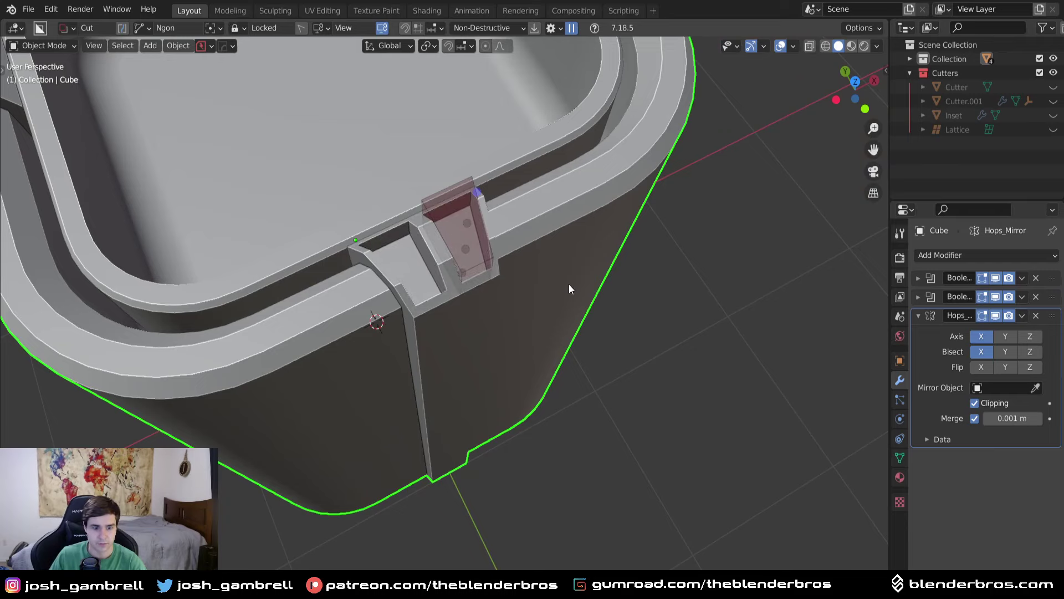
Bring up the tab pocket's boolean cutter with HardOps Ever Scroll and scale it down slightly.
middle_click_drag(553, 293, 525, 391)
scroll(576, 292, "down", 5)
scroll(514, 342, "up", 1)
scroll(525, 391, "up", 4)
key("q")
left_click(515, 391)
left_click(516, 392)
key("s")
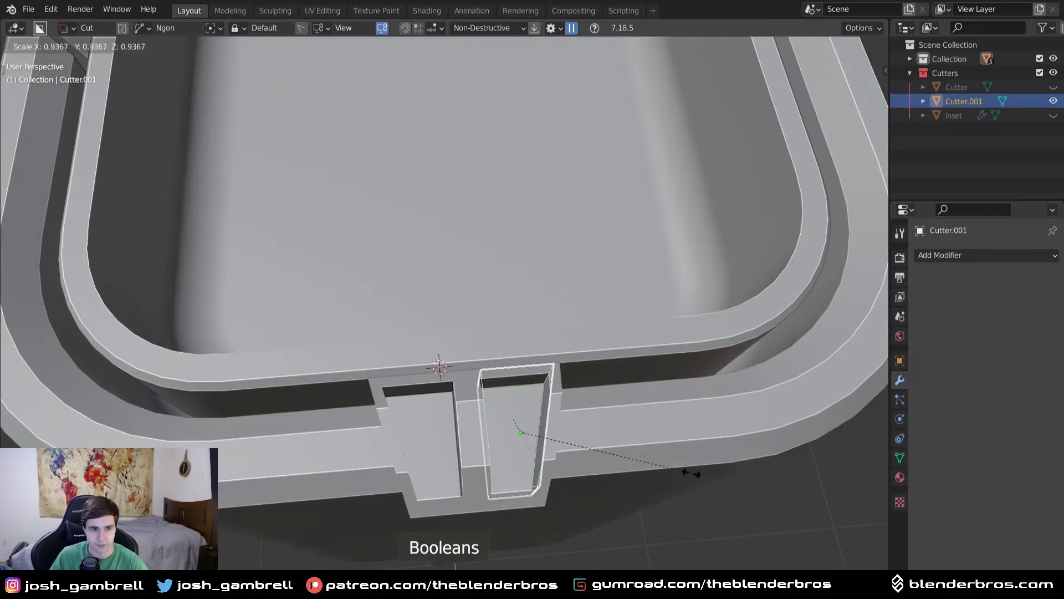
left_click(665, 468)
Move the pocket cutter along Z and Y to make the tab recess shallower and reposition it, and hide the Cutters collection.
key("g")
key("z")
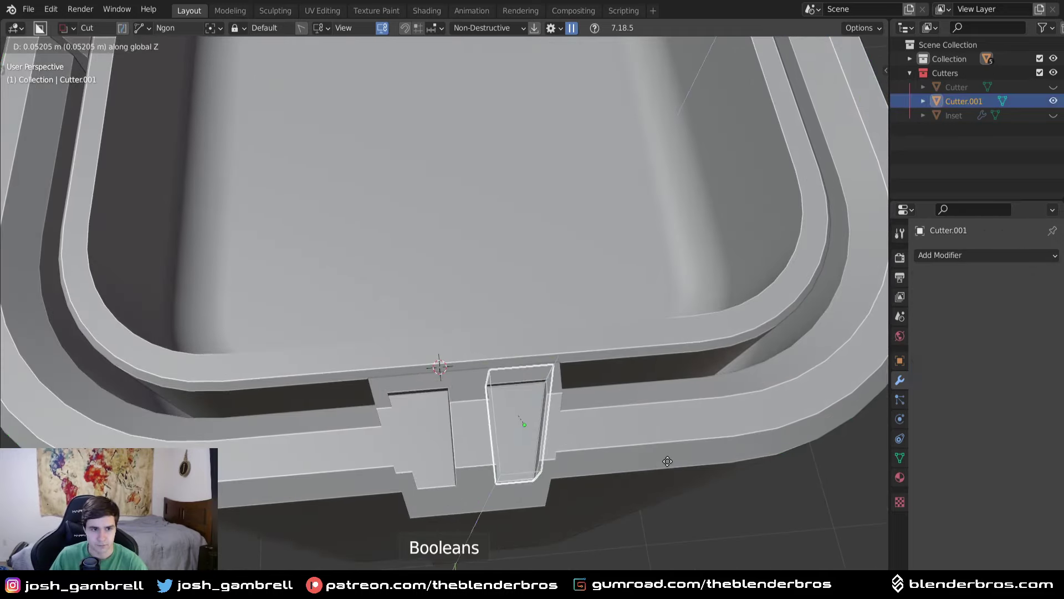
left_click(667, 461)
middle_click_drag(668, 461, 752, 454)
key("g")
key("z")
left_click(738, 419)
key("g")
right_click(723, 463)
key("g")
key("y")
left_click(761, 456)
key("1")
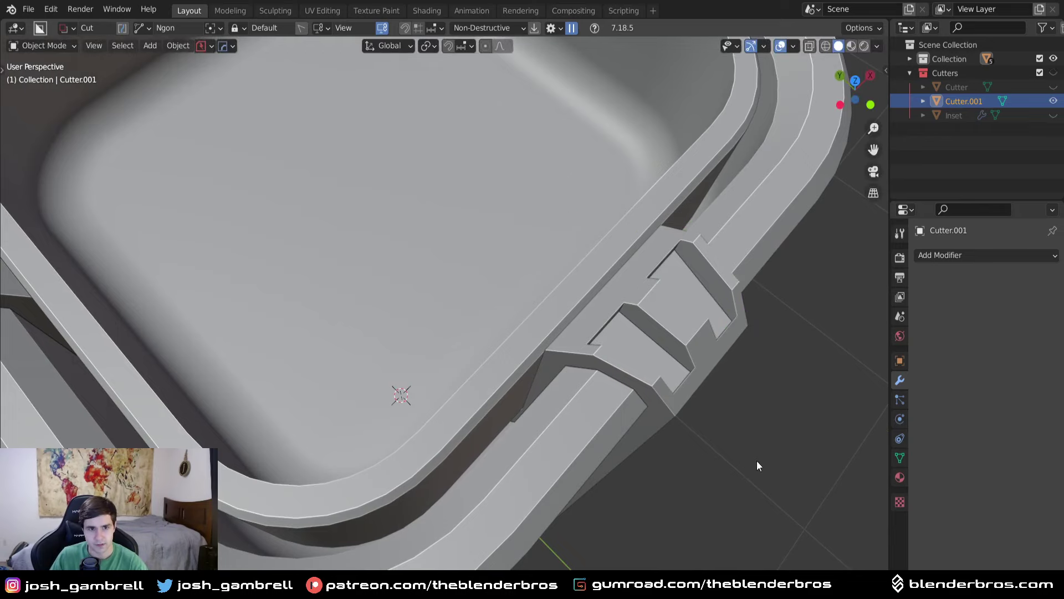
Add a mesh cube and scale it to about 0.6 so it fits inside the container's opening.
scroll(757, 460, "down", 7)
middle_click_drag(626, 422, 521, 396)
scroll(413, 387, "down", 3)
scroll(478, 402, "up", 5)
middle_click_drag(413, 387, 486, 261)
left_click(478, 396)
middle_click_drag(349, 336, 499, 311)
key("shift+a")
mouse_move(500, 307)
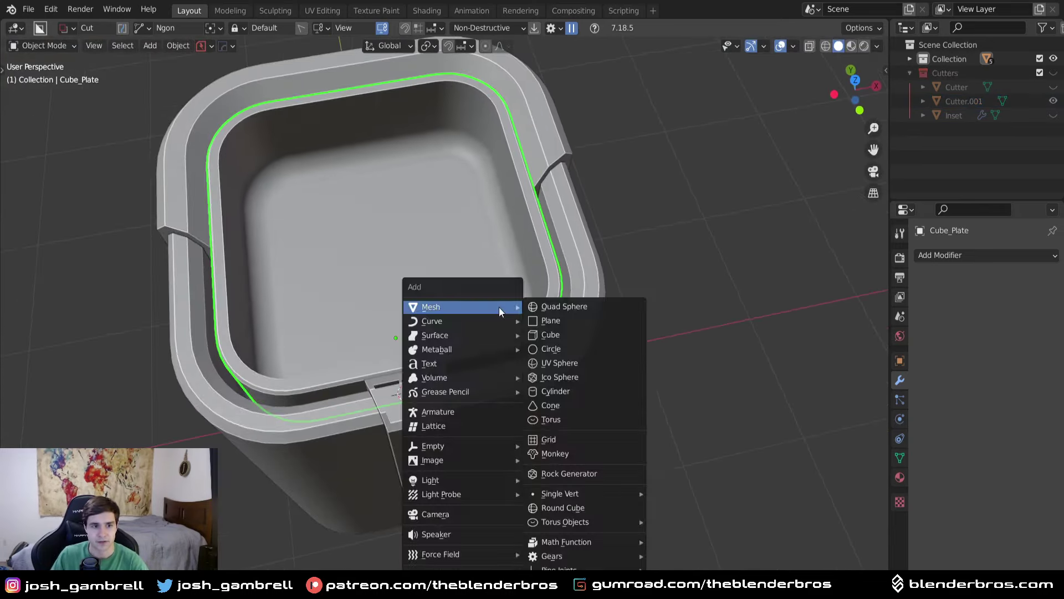
left_click(555, 336)
key("KP_7")
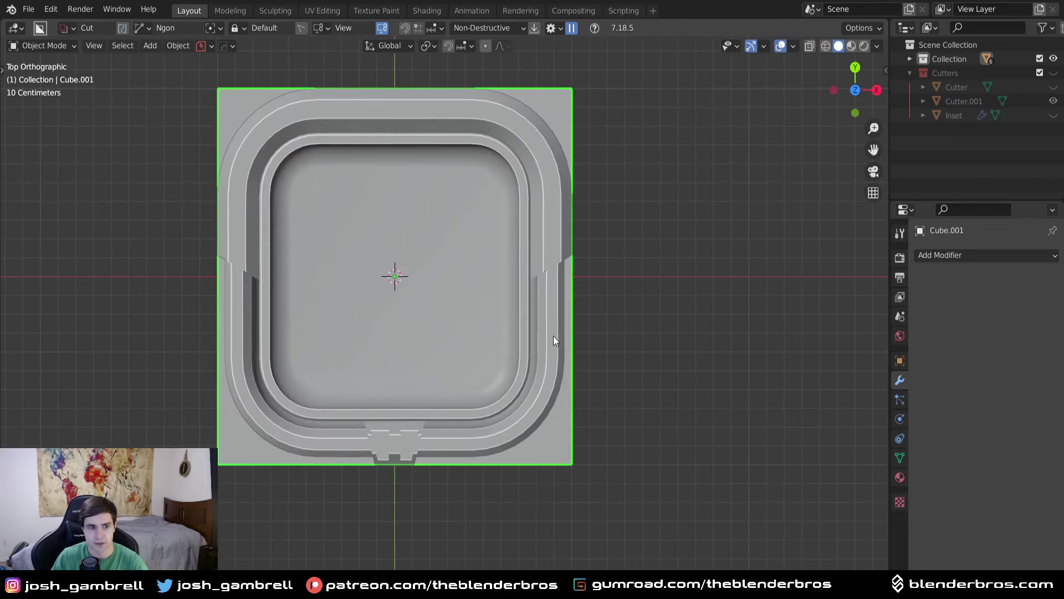
key("s")
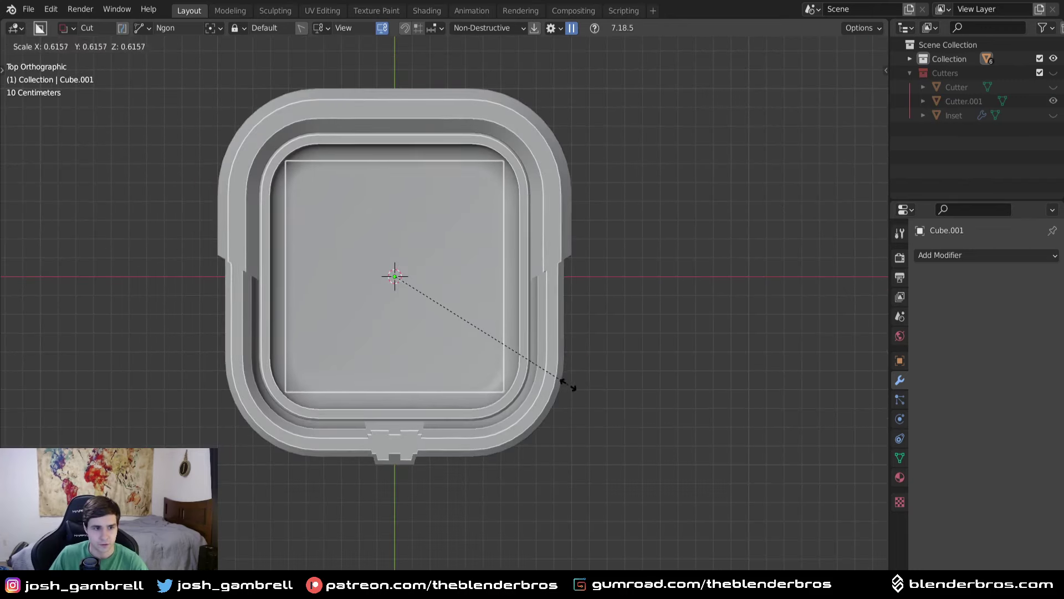
left_click(561, 382)
Raise the cube about 1.7 m along Z into the container's top opening.
middle_click_drag(484, 442, 587, 376)
key("g")
key("z")
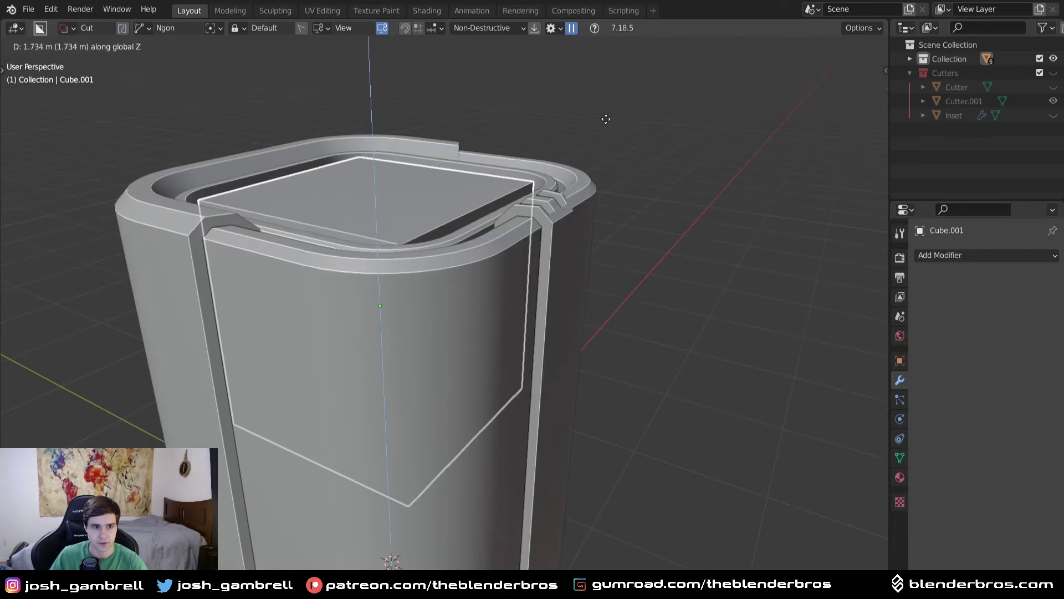
left_click(610, 127)
middle_click_drag(526, 196, 488, 230)
Round the cube's four vertical edges with a multi-segment bevel and chamfer its top rim.
key("Tab")
middle_click_drag(469, 398, 340, 436)
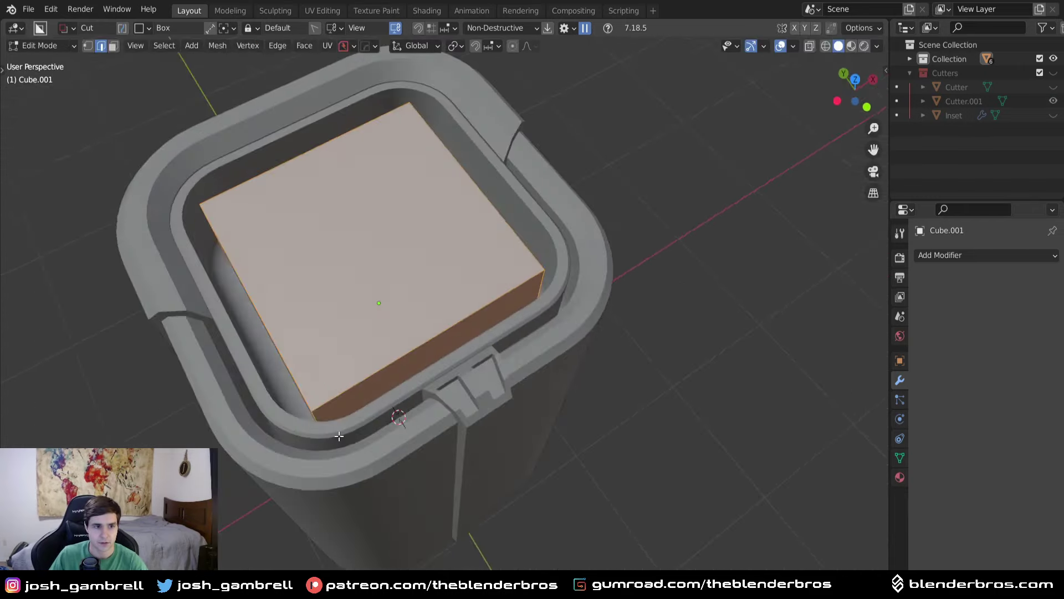
key("alt+a")
key("KP_7")
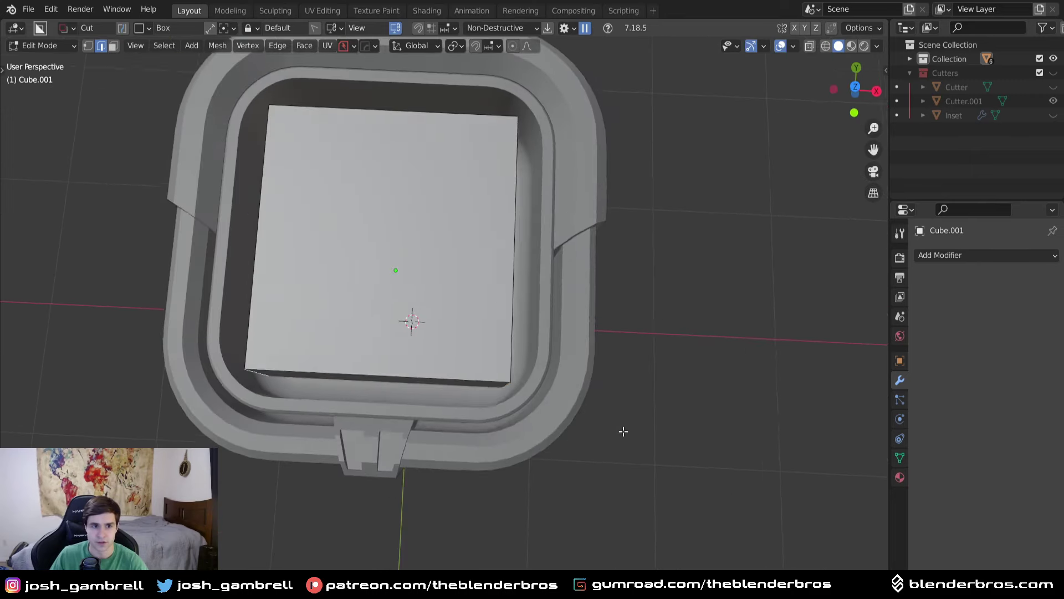
key("ctrl+b")
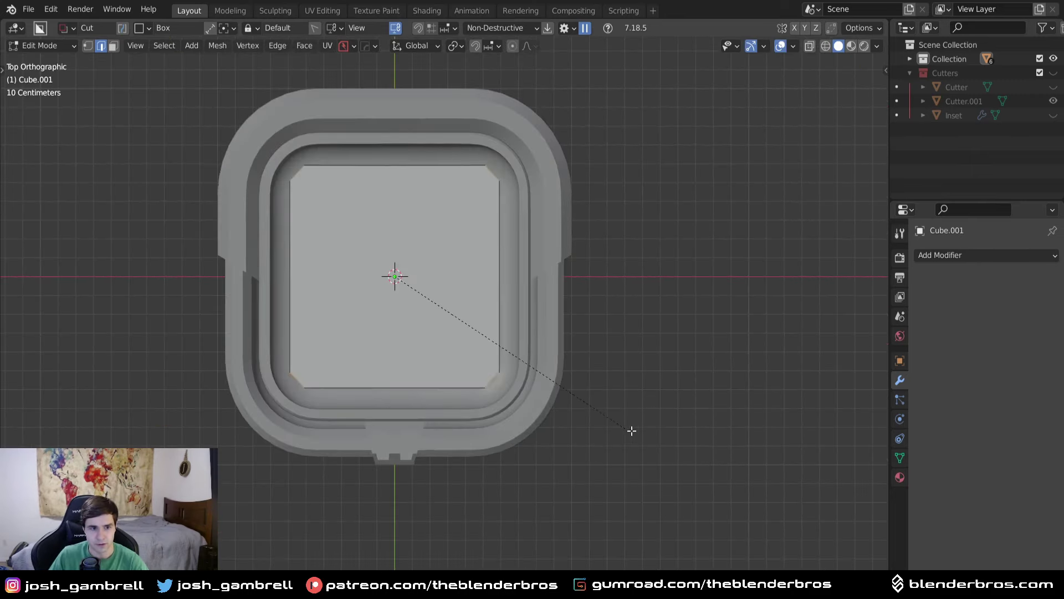
scroll(641, 430, "up", 4)
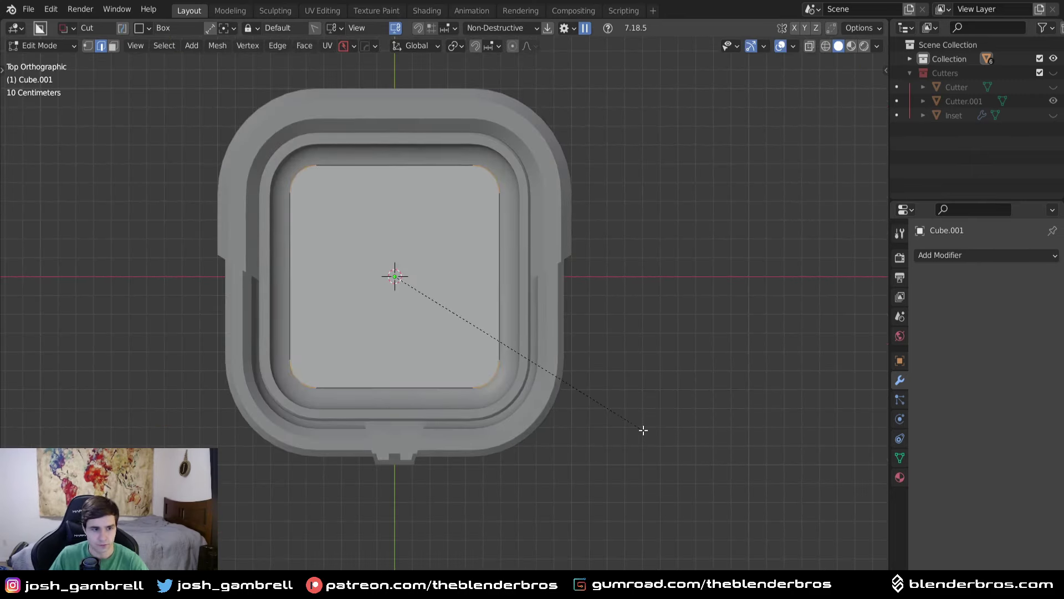
middle_click_drag(643, 430, 440, 351)
scroll(659, 322, "down", 15)
left_click(660, 324)
middle_click_drag(659, 323, 603, 385)
Scale the rounded lid block up to about 1.12 and inspect its corner in Edit Mode.
key("Tab")
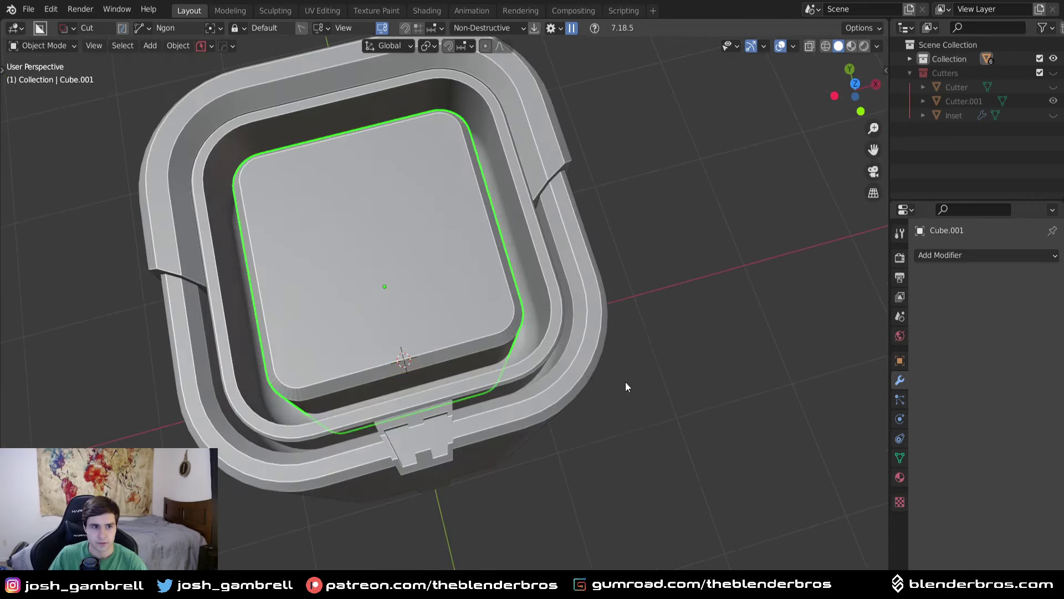
key("s")
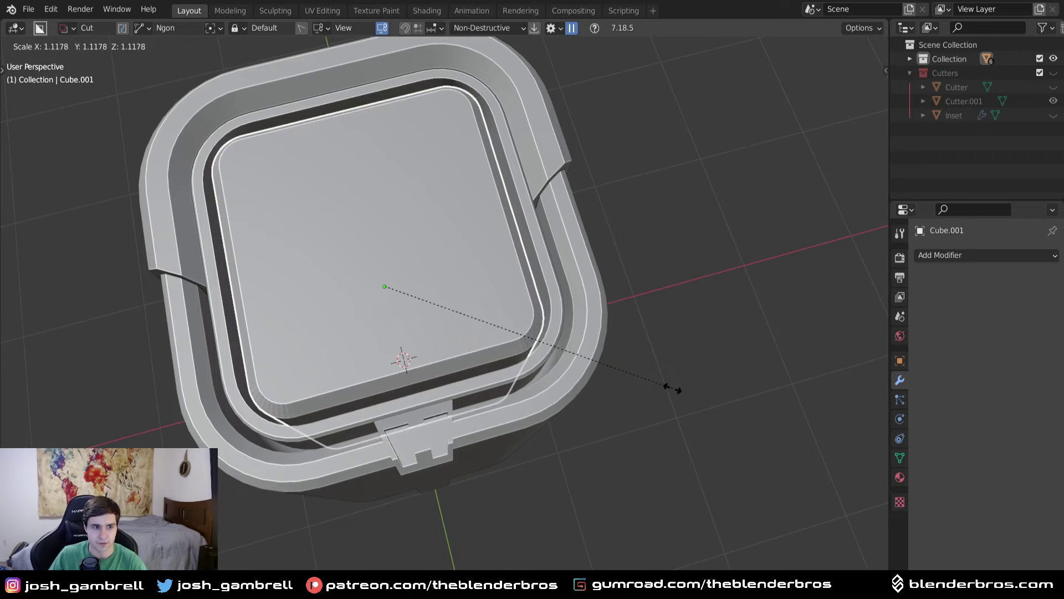
left_click(671, 388)
middle_click_drag(671, 388, 470, 341)
scroll(471, 341, "up", 4)
key("Tab")
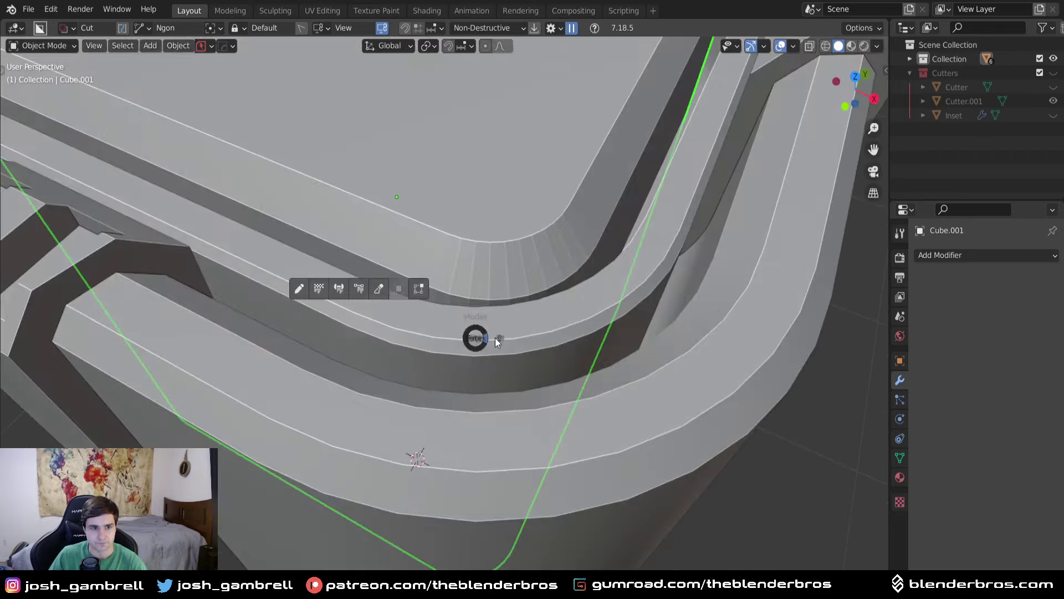
left_click(561, 341)
middle_click_drag(532, 294, 513, 310)
Undo the lid block's scaling and bevels back to the plain square cube.
key("ctrl+z")
key("ctrl+z")
key("ctrl+z")
key("ctrl+z")
key("ctrl+z")
key("ctrl+z")
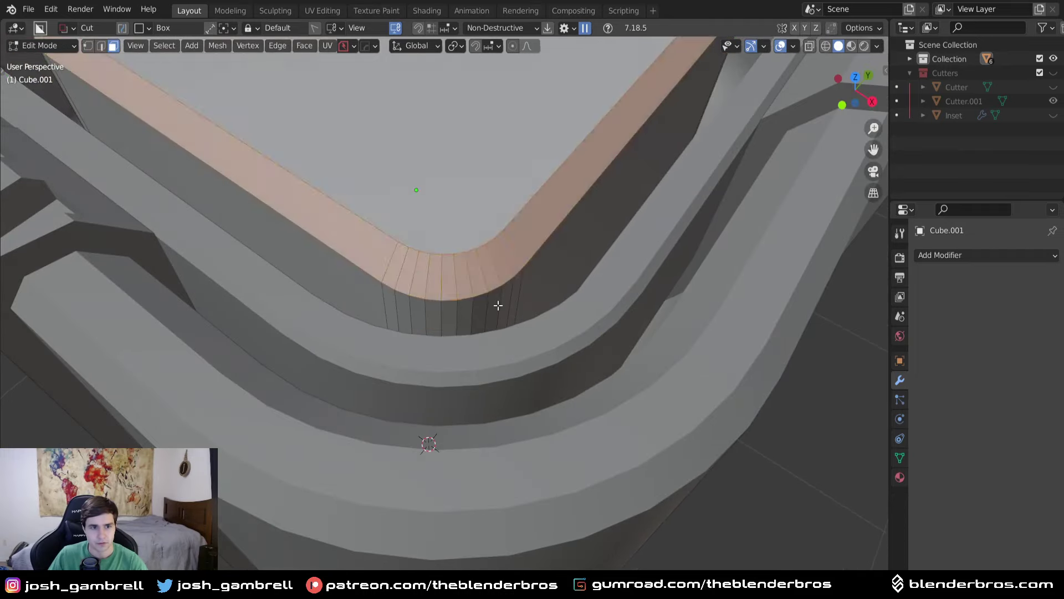
key("ctrl+z")
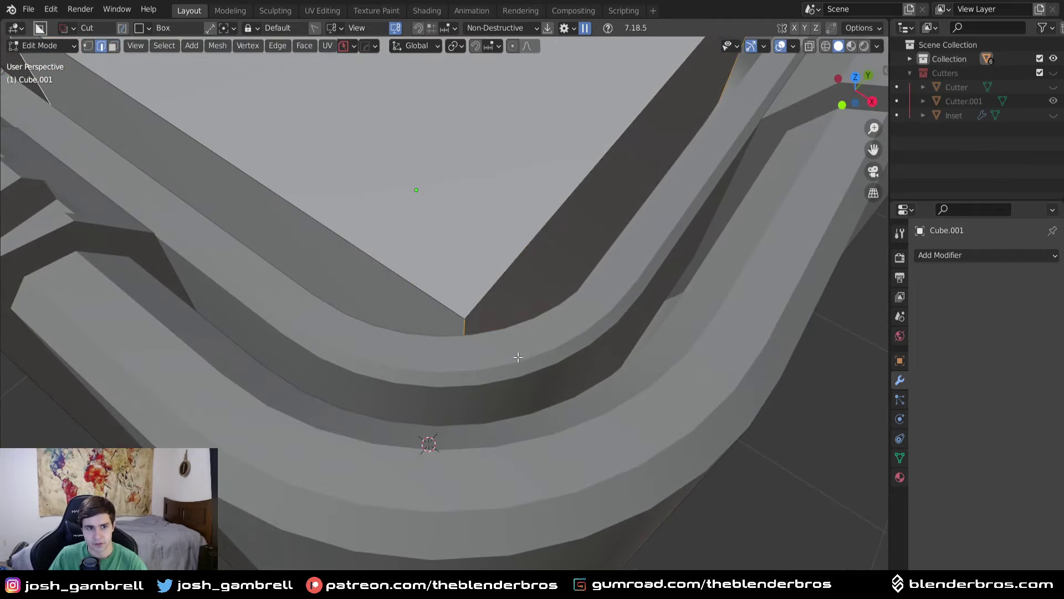
Scale the whole cube mesh up in the top view until its sides nearly fill the container's inner rim.
key("KP_7")
key("a")
scroll(520, 332, "down", 4)
key("s")
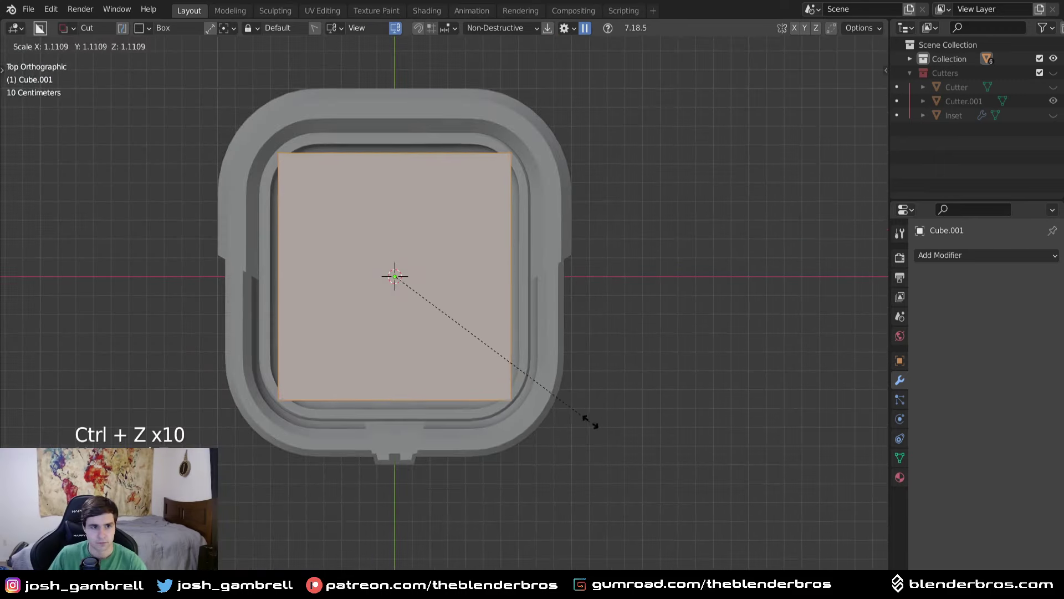
left_click(603, 423)
scroll(291, 370, "up", 2)
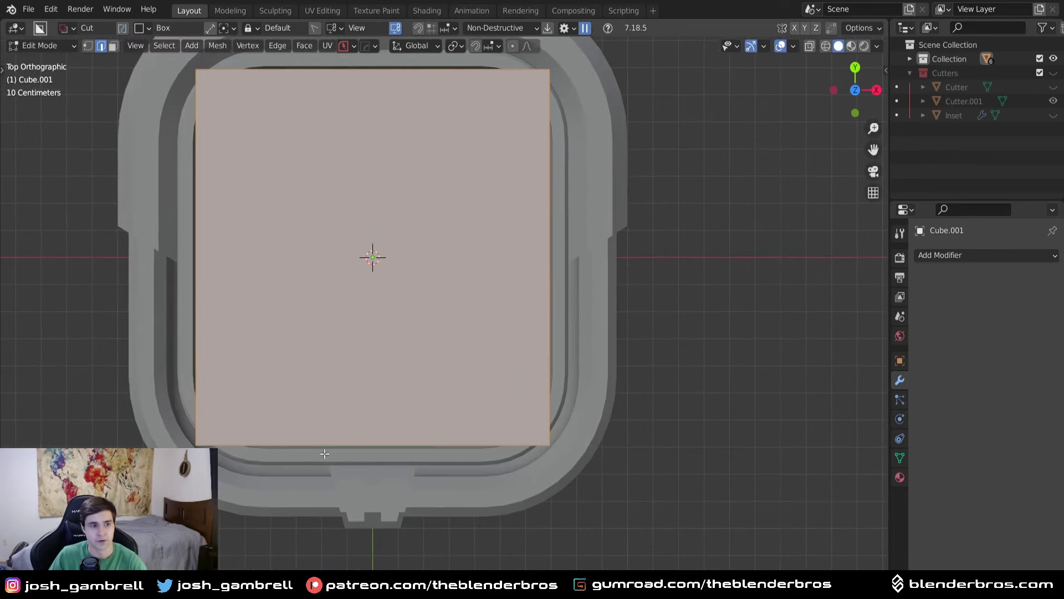
Bevel the cube's four vertical edges with many segments so its corners follow the rounded inner rim.
middle_click_drag(325, 453, 388, 344)
scroll(515, 432, "up", 2)
left_click(515, 456, "ctrl+alt")
key("ctrl+b")
scroll(684, 481, "up", 10)
left_click(672, 506)
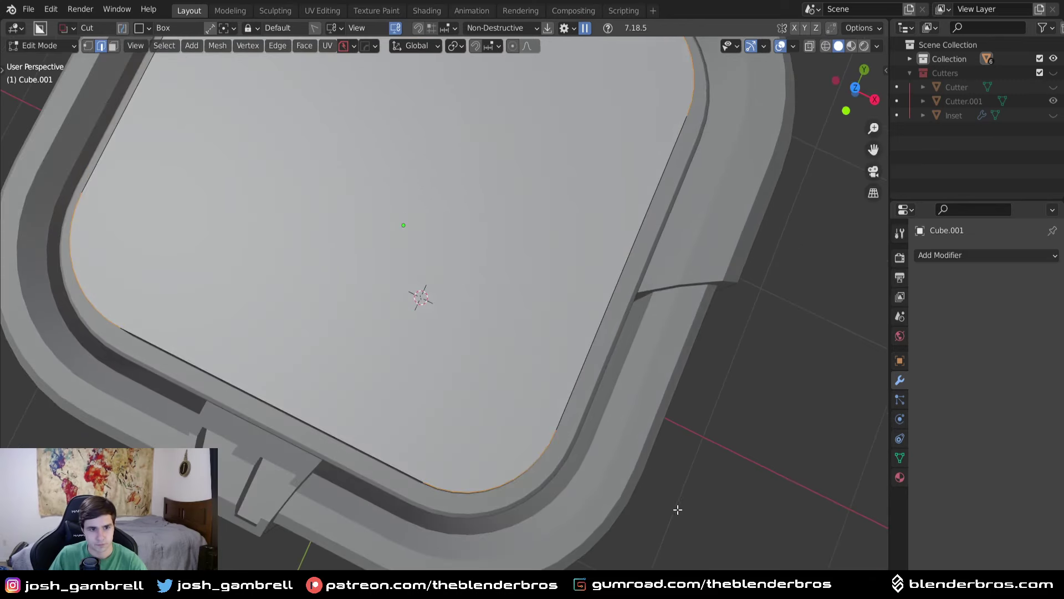
key("KP_7")
scroll(549, 432, "up", 4)
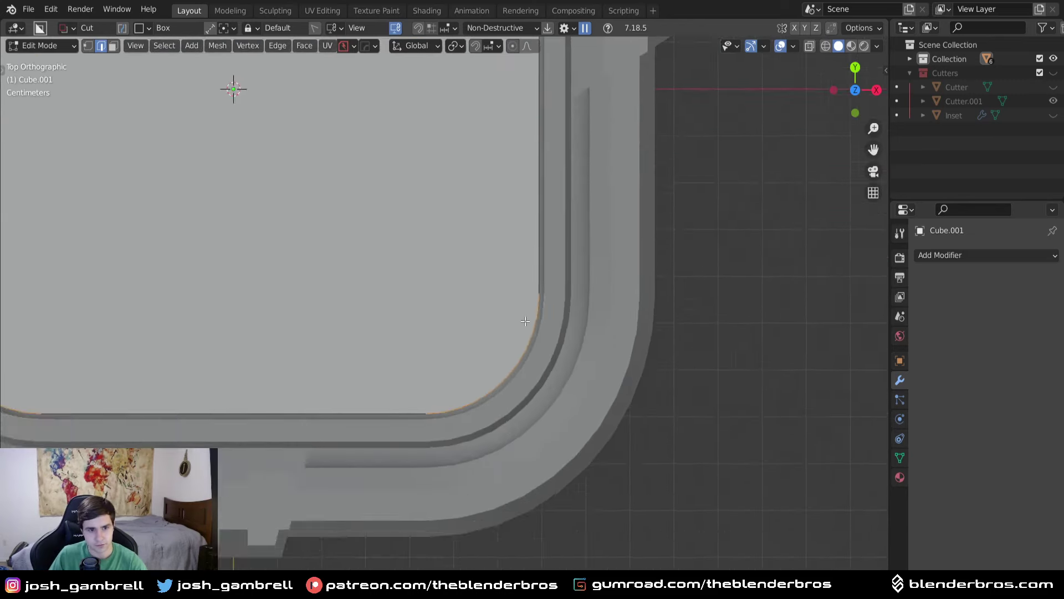
Adjust the rounded lid block's height along Z so its top sits just above the inner rim.
key("Tab")
scroll(548, 328, "down", 6)
middle_click_drag(519, 332, 549, 272)
key("q")
left_click(557, 311)
key("Tab")
key("Tab")
key("g")
key("z")
left_click(645, 264)
Chamfer the outer edge of the lid block's top face with a bevel.
key("Tab")
left_click(551, 241)
key("ctrl+b")
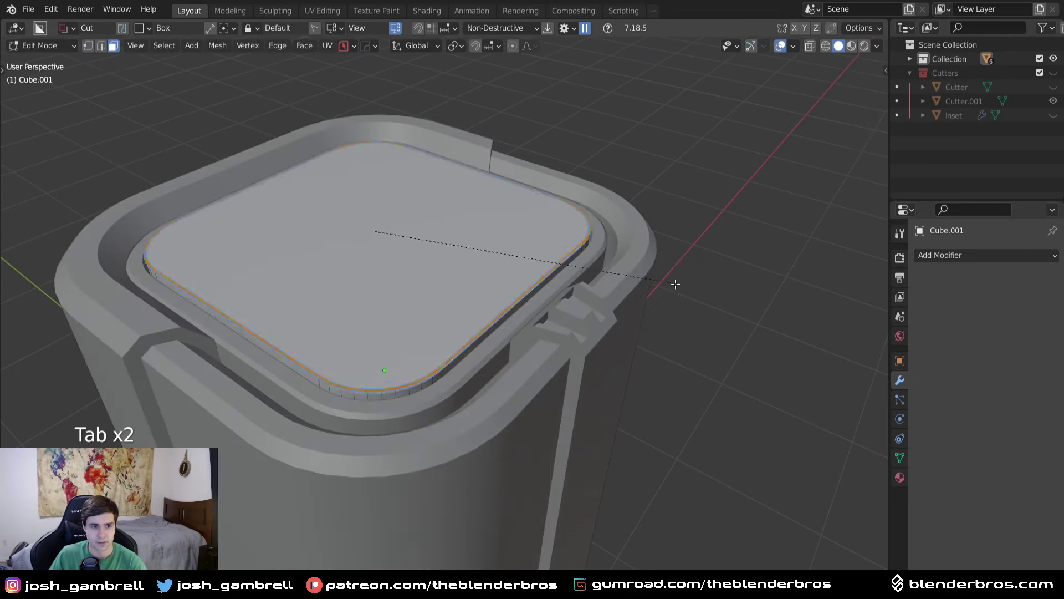
scroll(685, 294, "down", 3)
left_click(686, 293)
key("Tab")
left_click(679, 240)
Examine the container and its chamfered lid from several angles.
scroll(684, 212, "down", 4)
middle_click_drag(685, 213, 533, 322)
scroll(649, 278, "up", 3)
scroll(618, 244, "down", 3)
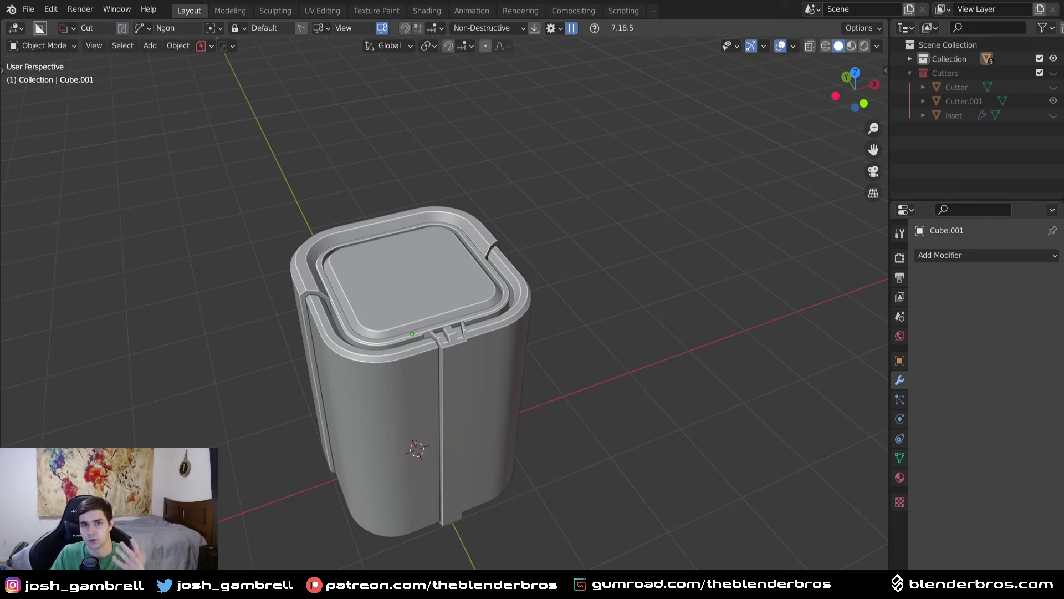
middle_click_drag(465, 349, 503, 339)
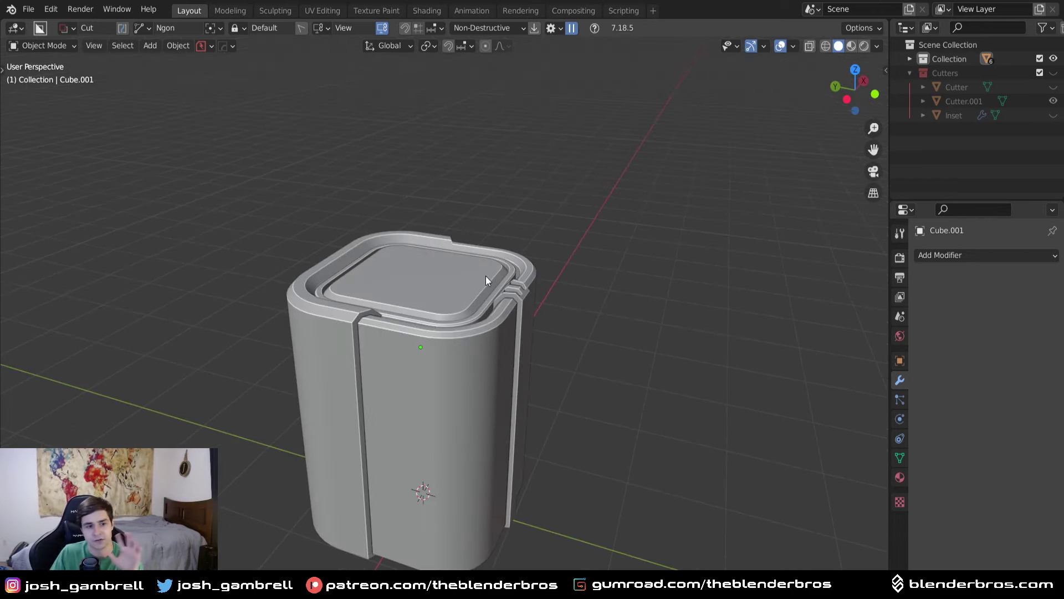
middle_click_drag(485, 275, 402, 309)
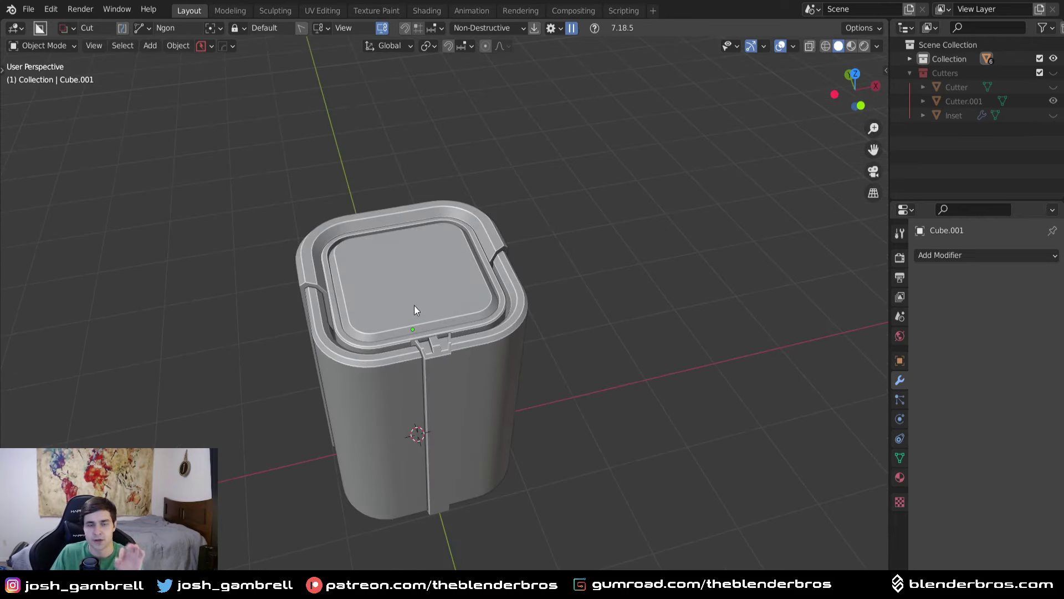
middle_click_drag(427, 297, 443, 345)
Cut a small 64-sided circular hole into the lid's front corner, with the cut aligned to the object.
scroll(444, 344, "up", 4)
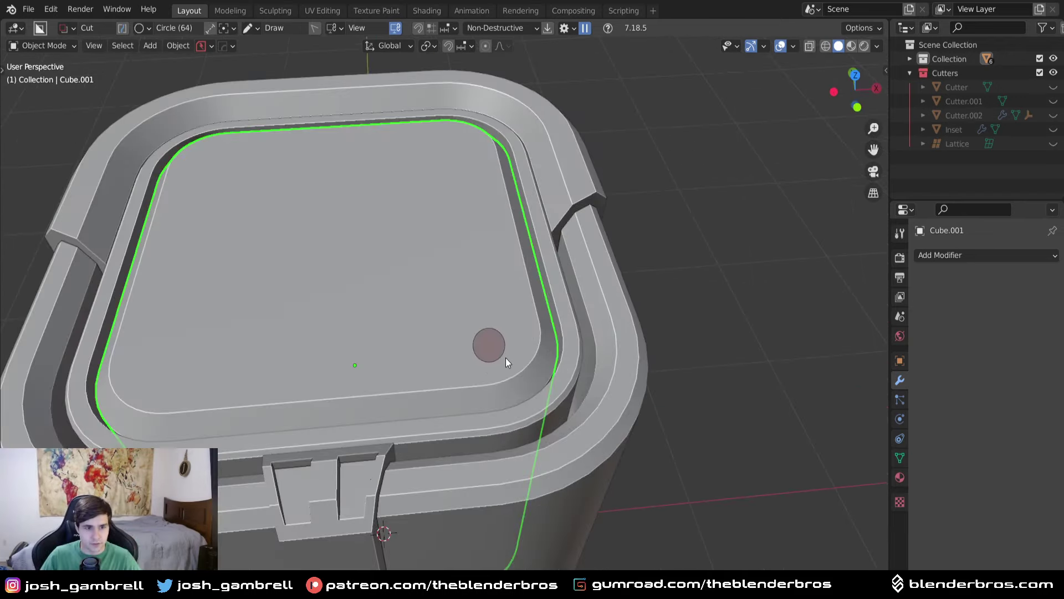
left_click(507, 358)
right_click(507, 358)
left_click(395, 27)
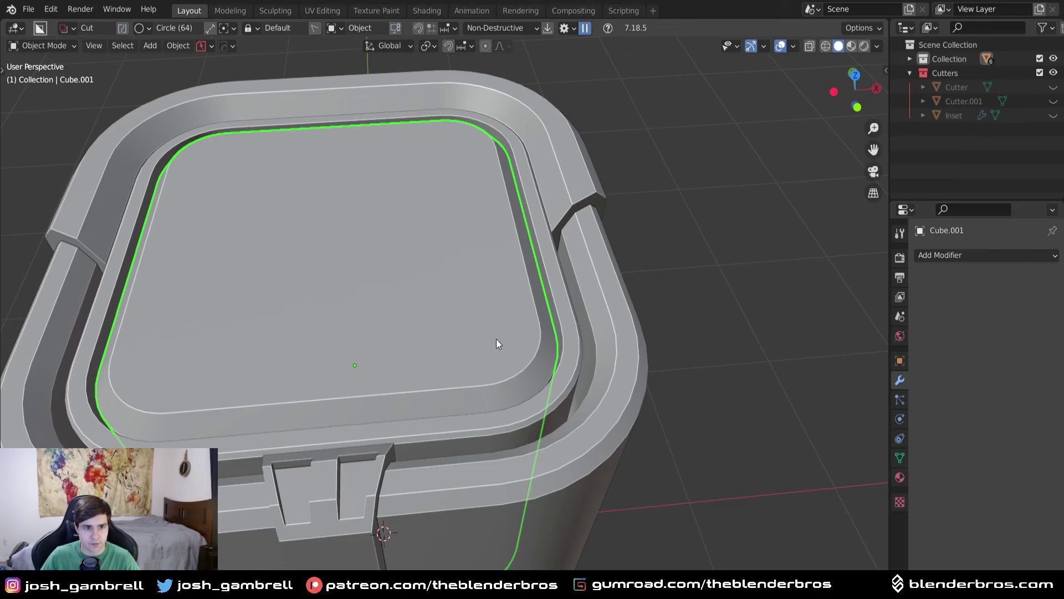
left_click_drag(497, 340, 522, 366)
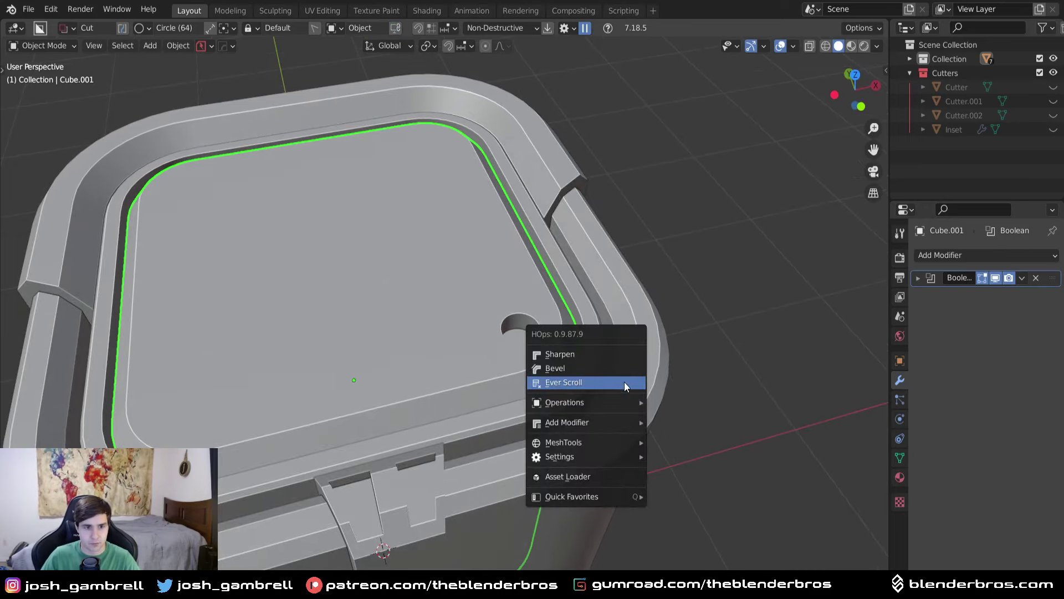
Reveal the corner hole's cutter and add a 0.02892 m single-segment vertex-group bevel to its edges, giving the hole a chamfer.
left_click(624, 382)
scroll(625, 382, "up", 3)
key("Tab")
left_click(552, 325)
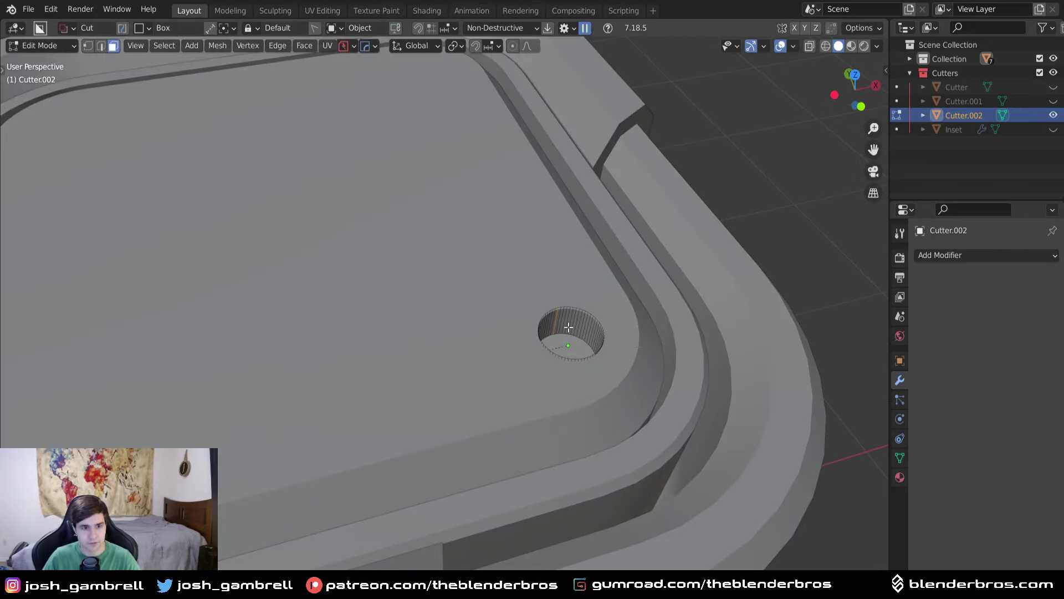
key("a")
middle_click_drag(570, 327, 594, 311)
key("q")
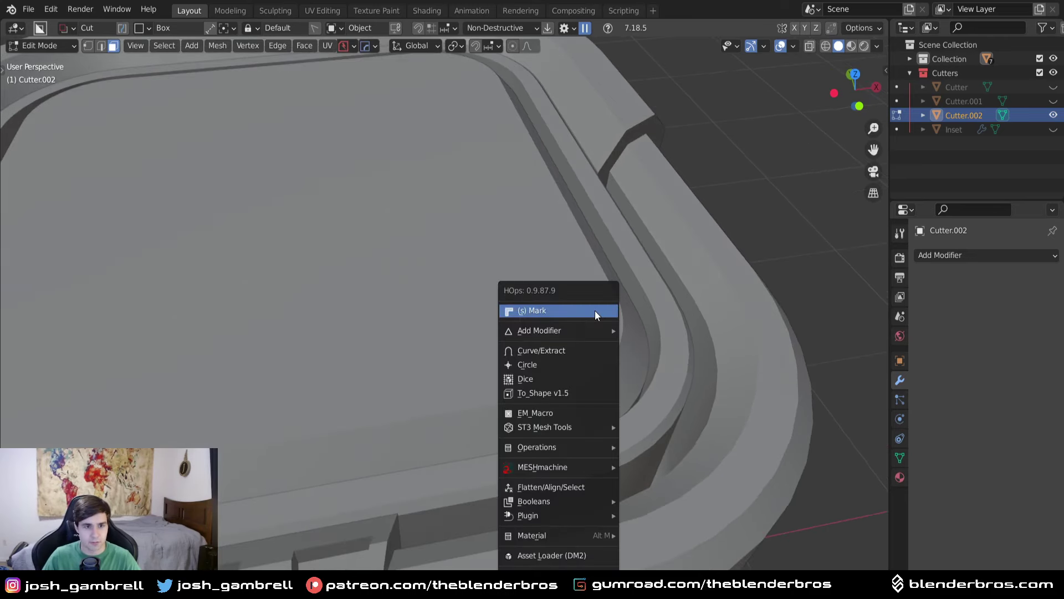
left_click(595, 312)
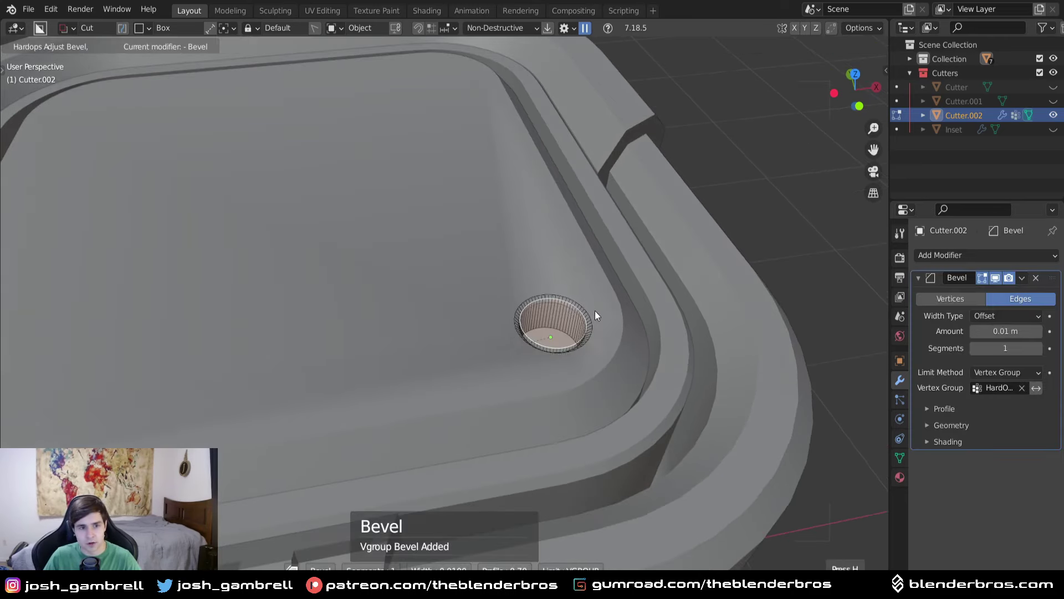
left_click(591, 312)
key("Tab")
left_click(586, 244)
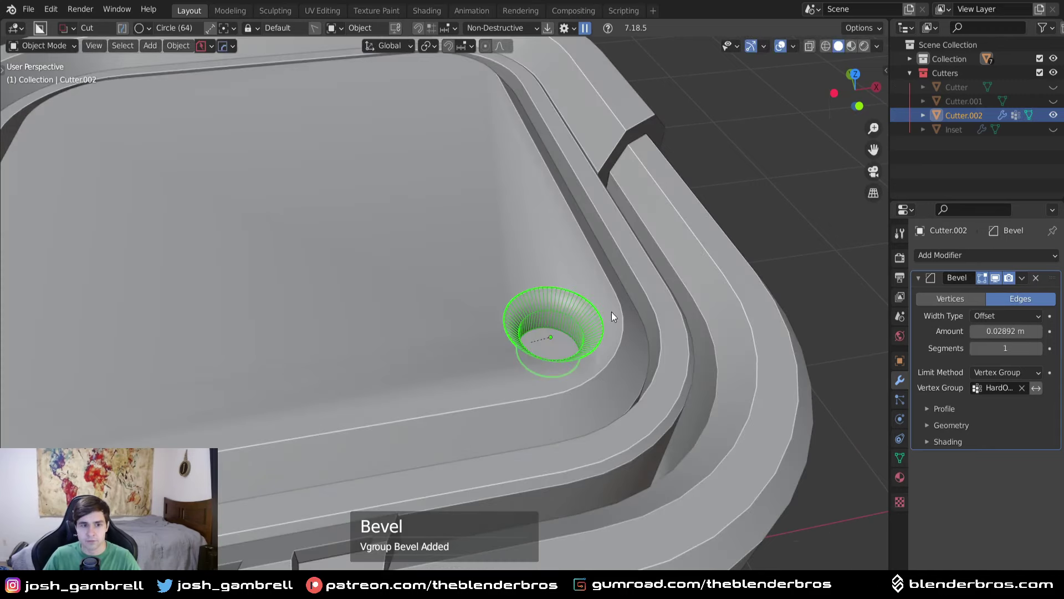
Hide the hole cutter and inspect the shading around the chamfered hole on the lid.
key("1")
middle_click_drag(611, 312, 412, 318)
scroll(445, 388, "up", 3)
scroll(445, 388, "down", 6)
scroll(412, 318, "up", 2)
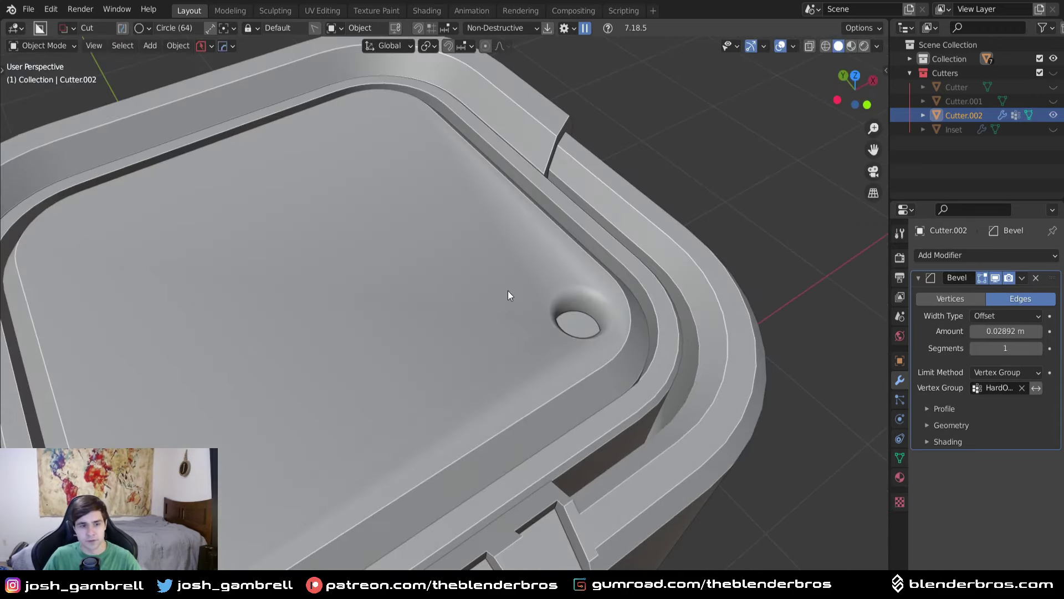
Try different auto smooth angles on the hole cutter and the lid, undoing each change.
left_click(900, 458)
left_click(946, 523)
left_click_drag(1014, 539, 1040, 539)
key("ctrl+z")
middle_click_drag(602, 368, 549, 337)
left_click(550, 337, "alt")
left_click(549, 337)
left_click_drag(1014, 511, 996, 511)
key("ctrl+z")
Set the lid's auto smooth angle to about 35.5° with the Autosmooth tool to clean up its shading.
key("q")
left_click(587, 310)
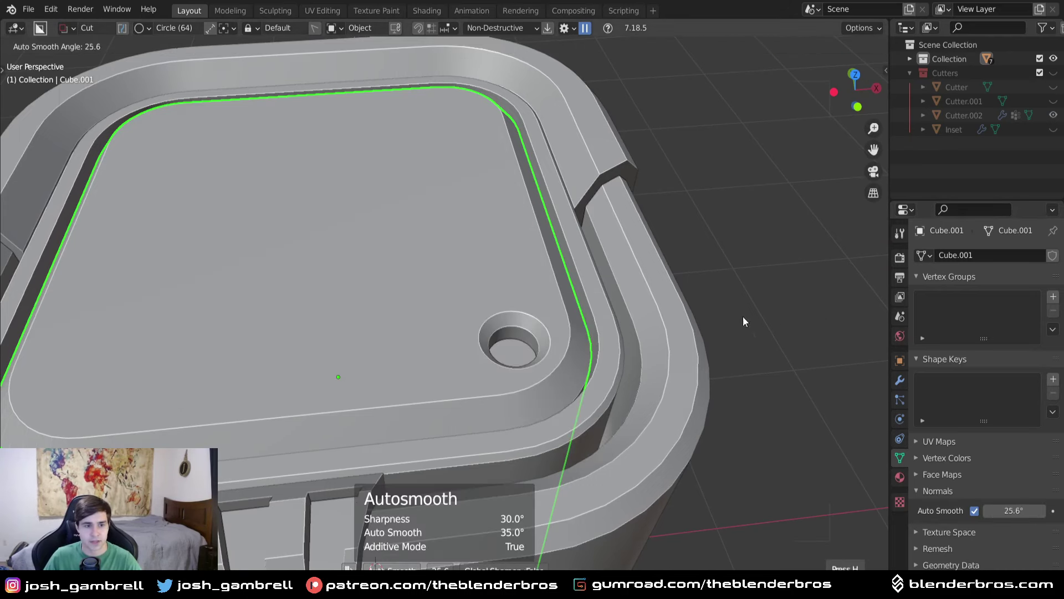
left_click(491, 327)
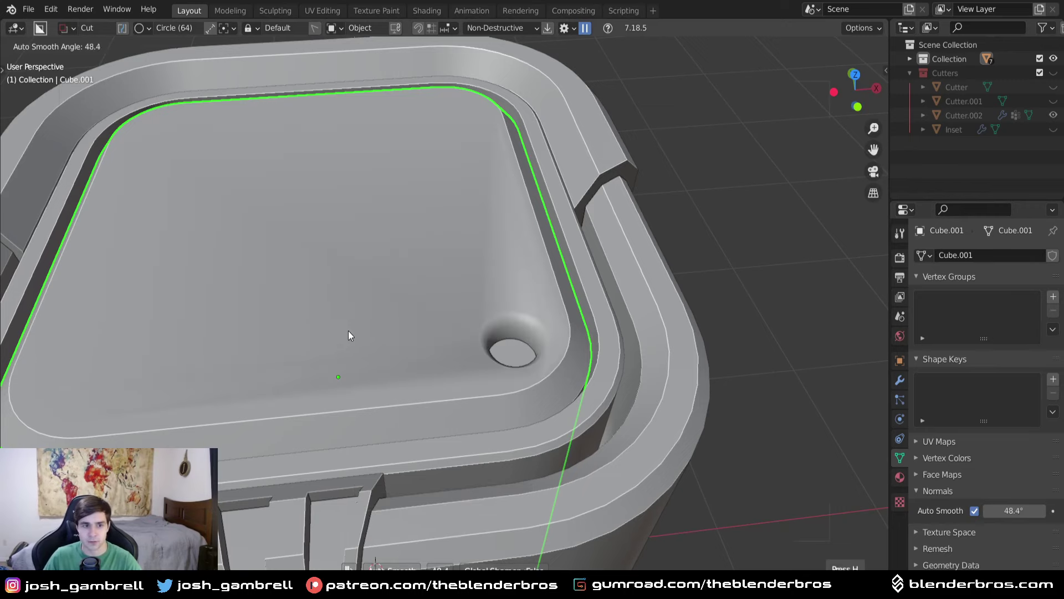
Reveal the hole cutter again, scale it slightly and adjust its height along global Z.
middle_click_drag(632, 342, 580, 423)
key("q")
left_click(559, 451)
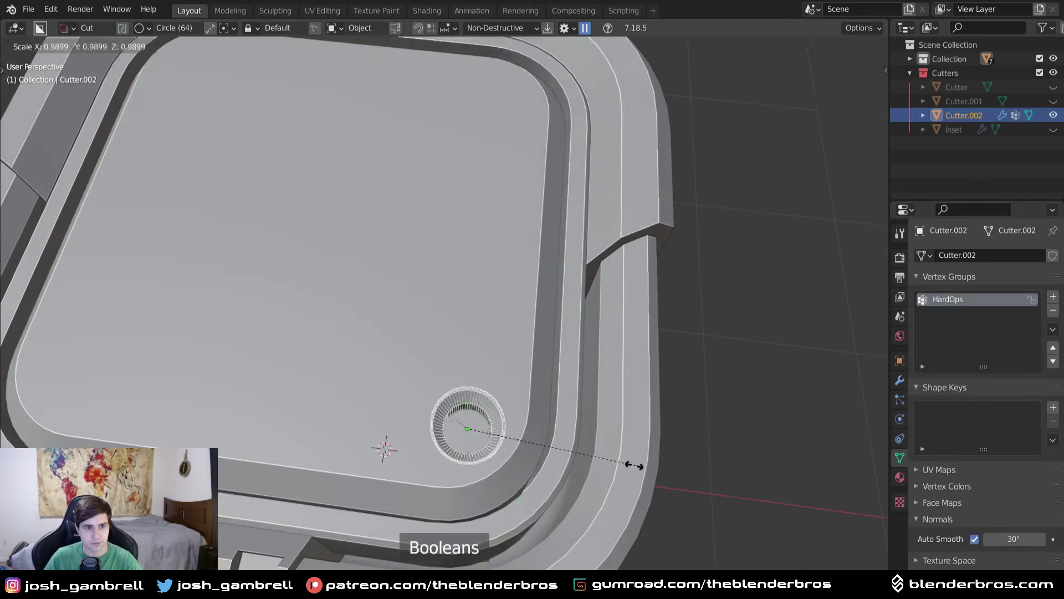
middle_click_drag(605, 458, 650, 448)
key("g")
key("z")
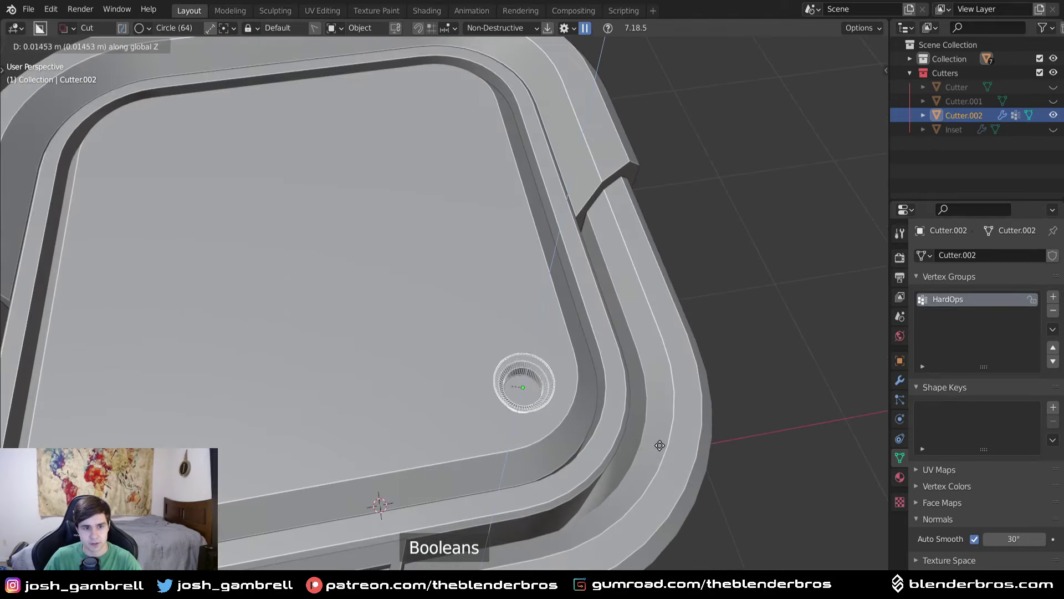
left_click(657, 464)
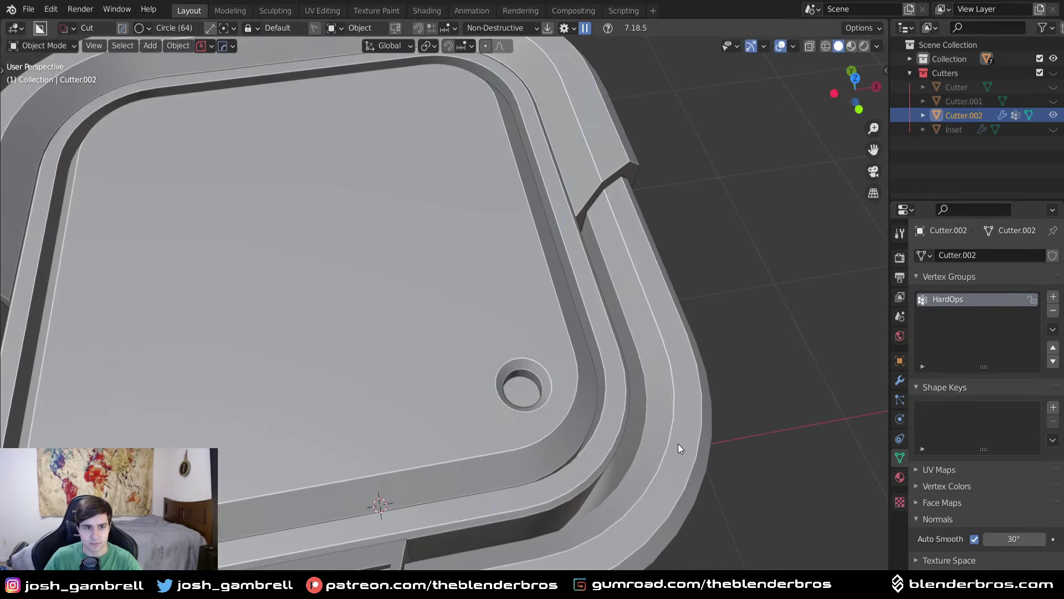
Reposition the hole cutter within the lid's front corner from the top view.
scroll(678, 443, "down", 8)
left_click(468, 359)
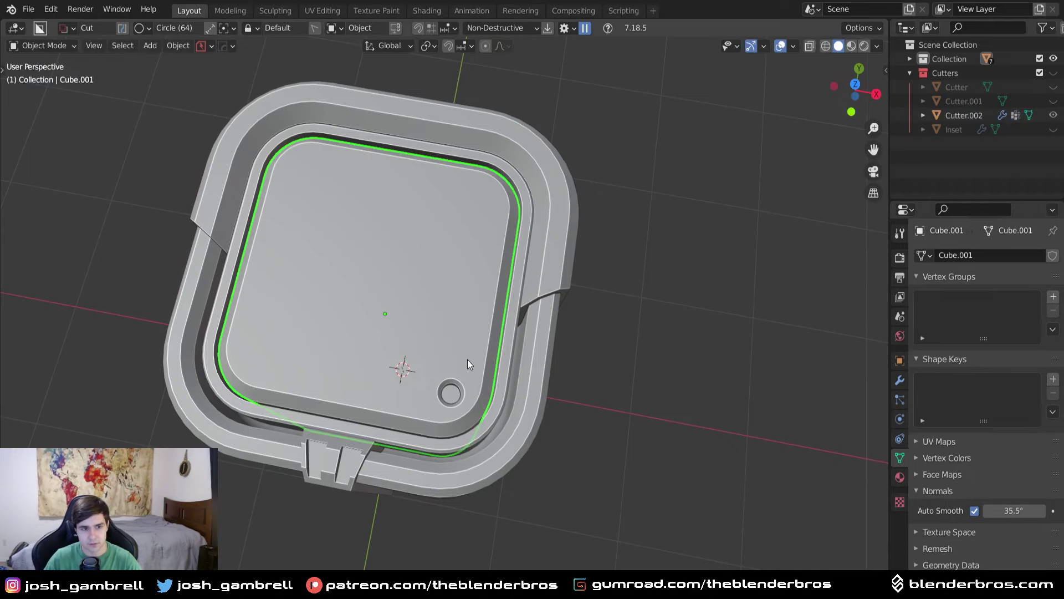
key("KP_7")
key("q")
left_click(468, 360)
key("g")
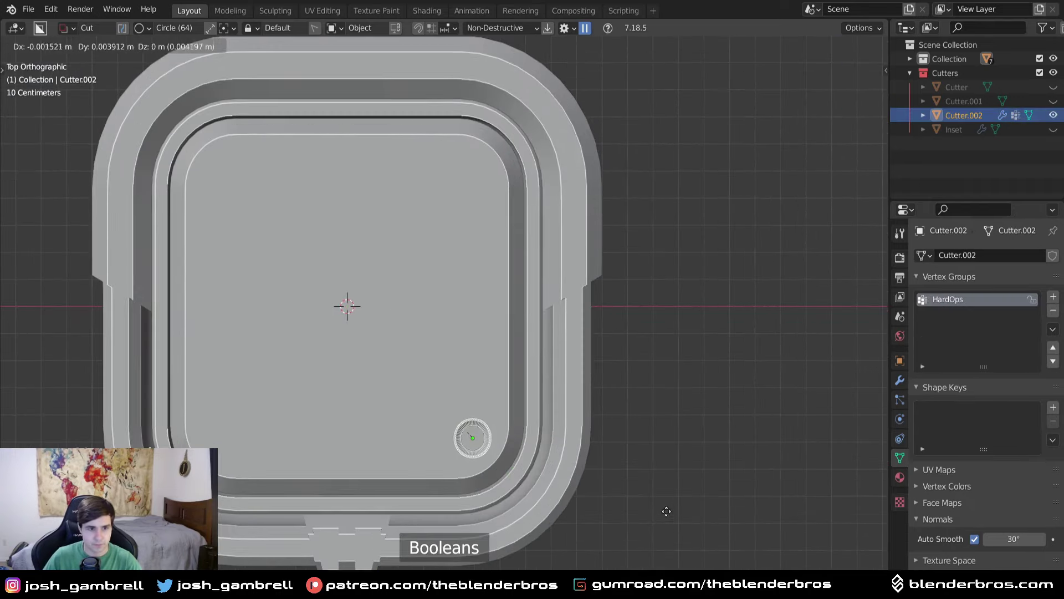
left_click(610, 481)
middle_click_drag(607, 480, 417, 255)
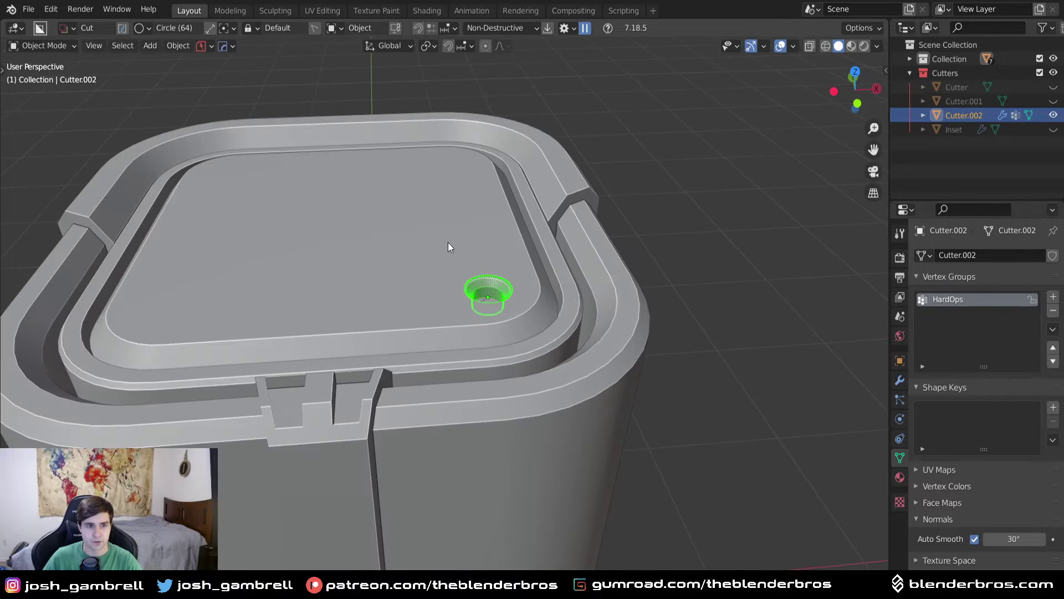
Mirror the chamfered corner hole across X to the lid's opposite front corner.
left_click(490, 263)
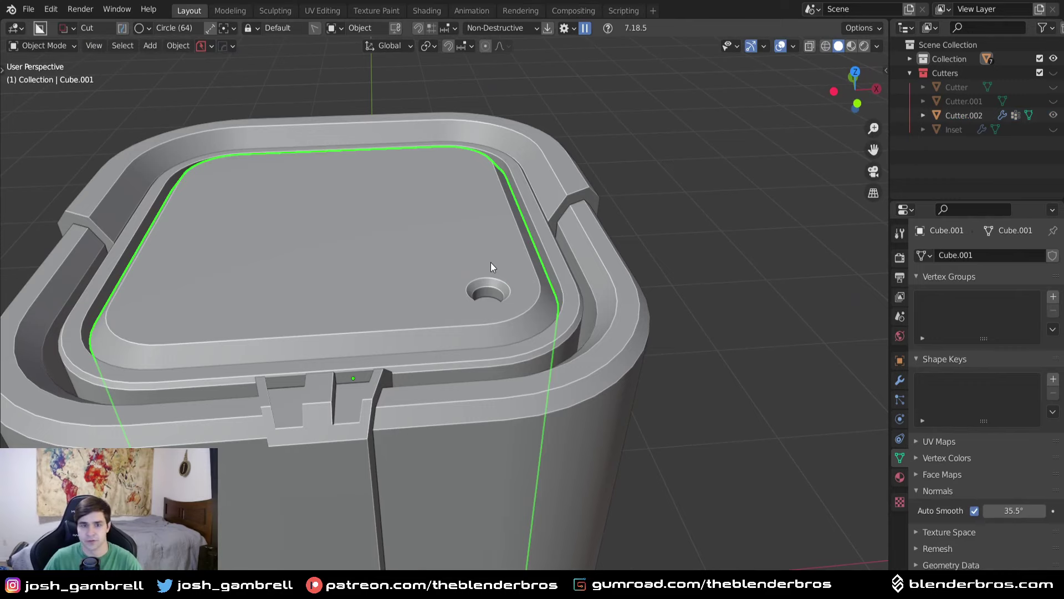
key("alt+x")
left_click(477, 388)
key("Escape")
left_click(475, 313)
middle_click_drag(489, 317, 531, 304)
key("alt+x")
left_click(469, 361)
key("alt+a")
Add 30° angle-limited bevels to the lid, the inner rim plate and the outer container body.
left_click(531, 303)
key("q")
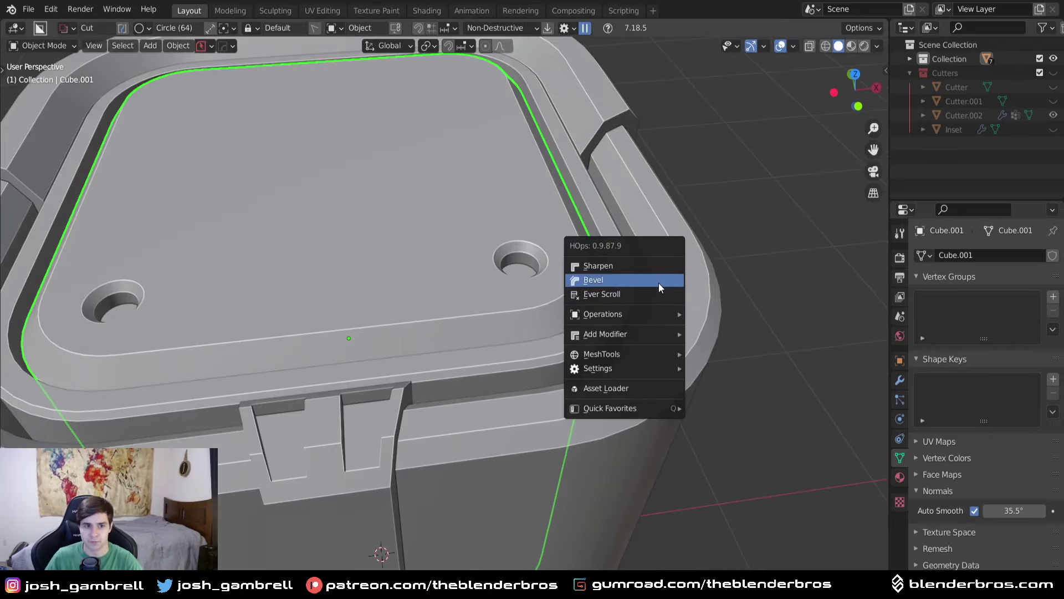
left_click(659, 282)
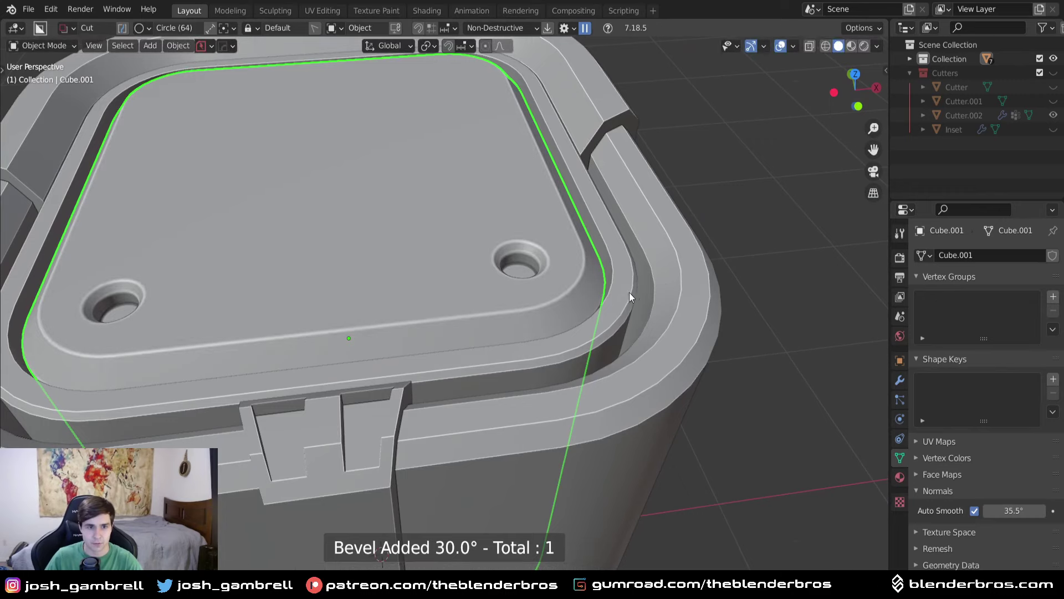
left_click(633, 292)
key("q")
left_click(635, 291)
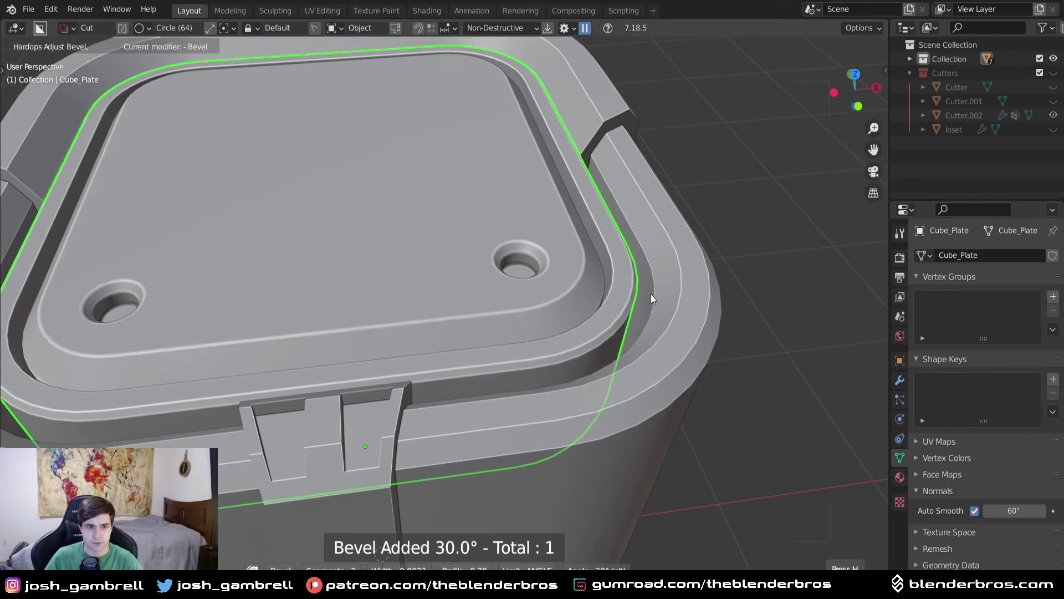
left_click(652, 292)
left_click(690, 266)
key("q")
left_click(727, 241)
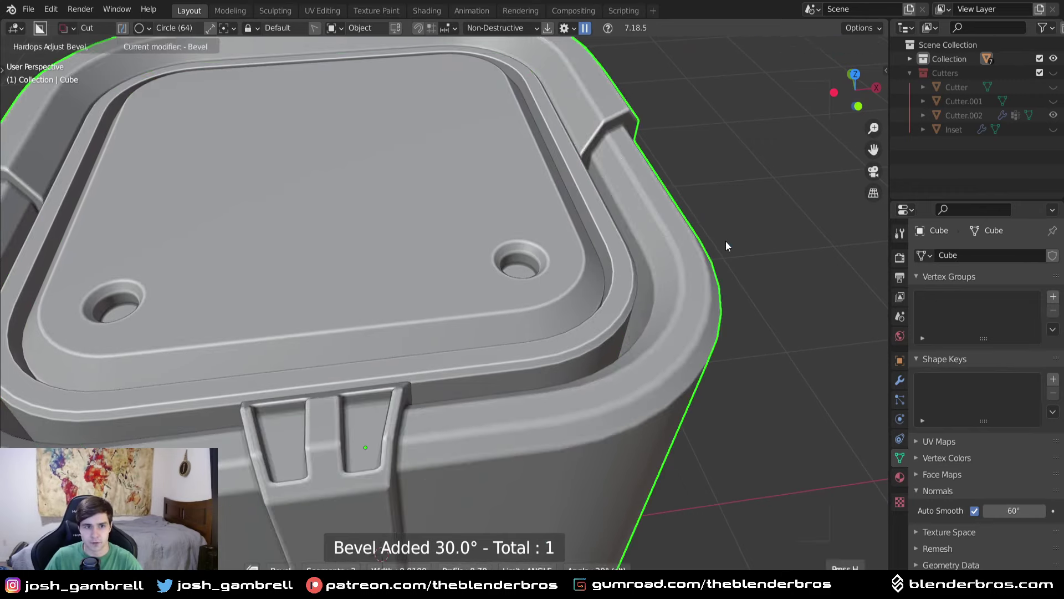
left_click(733, 242)
Examine the bevelled edges around the container, the lid and its corner holes.
scroll(733, 242, "down", 4)
middle_click_drag(596, 296, 610, 333)
scroll(665, 357, "up", 4)
scroll(666, 356, "down", 8)
scroll(495, 361, "up", 5)
middle_click_drag(433, 364, 463, 457)
scroll(559, 364, "up", 5)
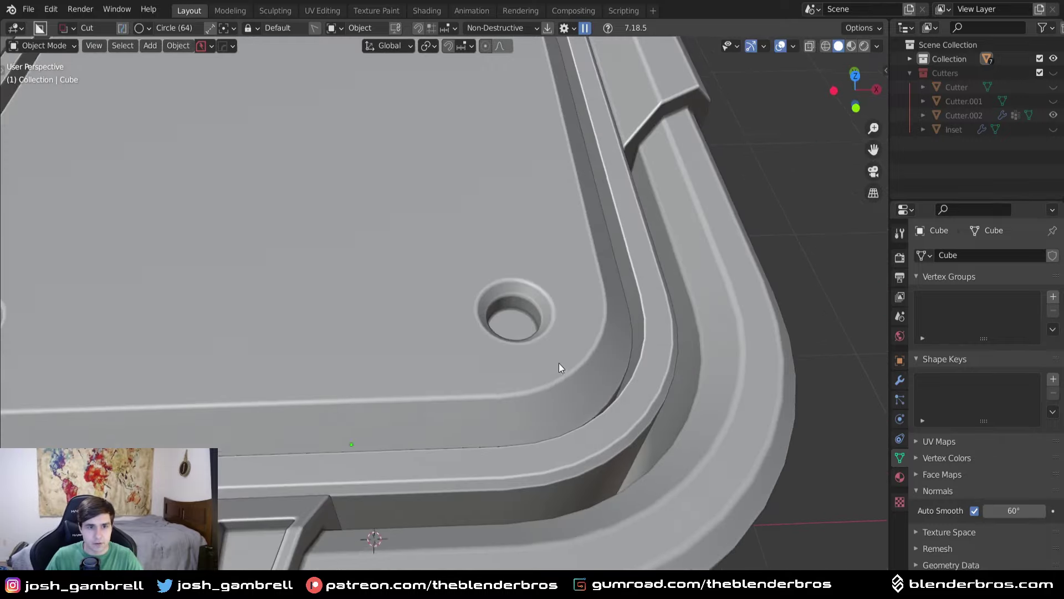
scroll(577, 343, "up", 5)
scroll(590, 349, "down", 5)
Select the lid and reveal the cutter of its corner hole.
left_click(601, 349)
key("q")
left_click(589, 363)
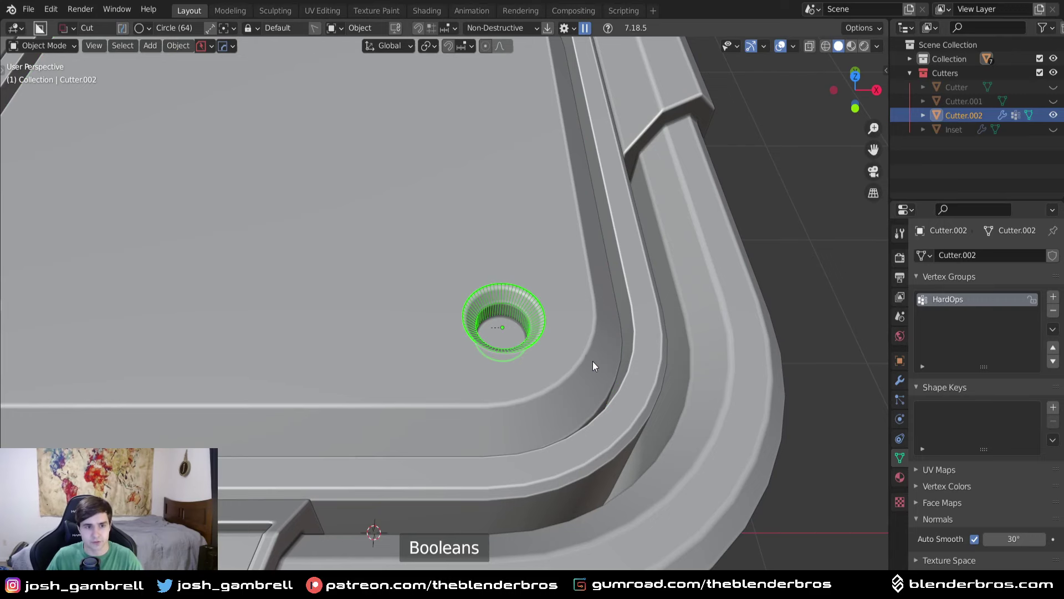
middle_click_drag(591, 362, 574, 375)
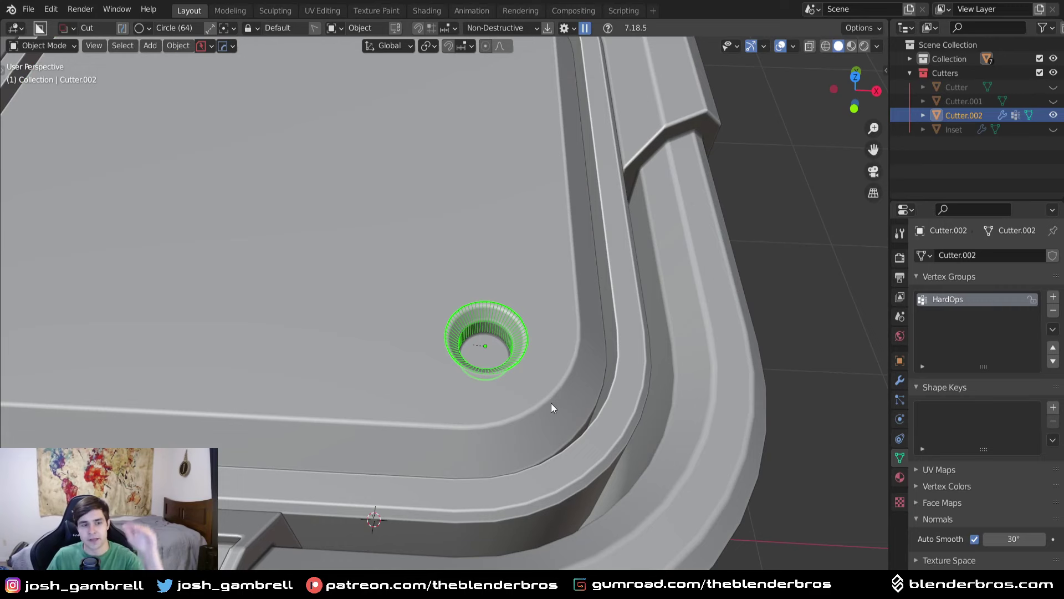
scroll(551, 405, "up", 4)
key("1")
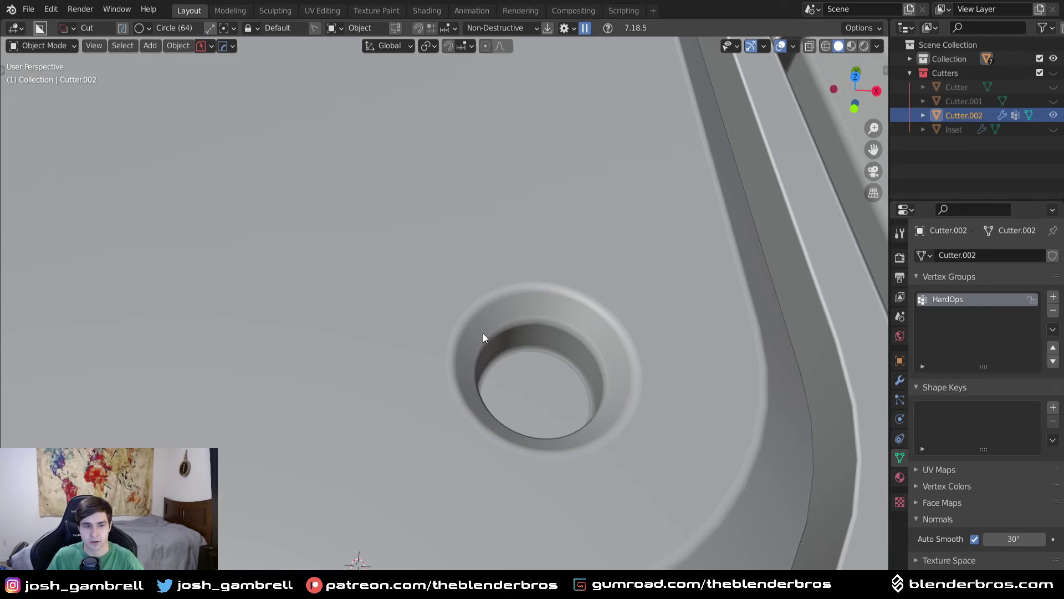
left_click(509, 358)
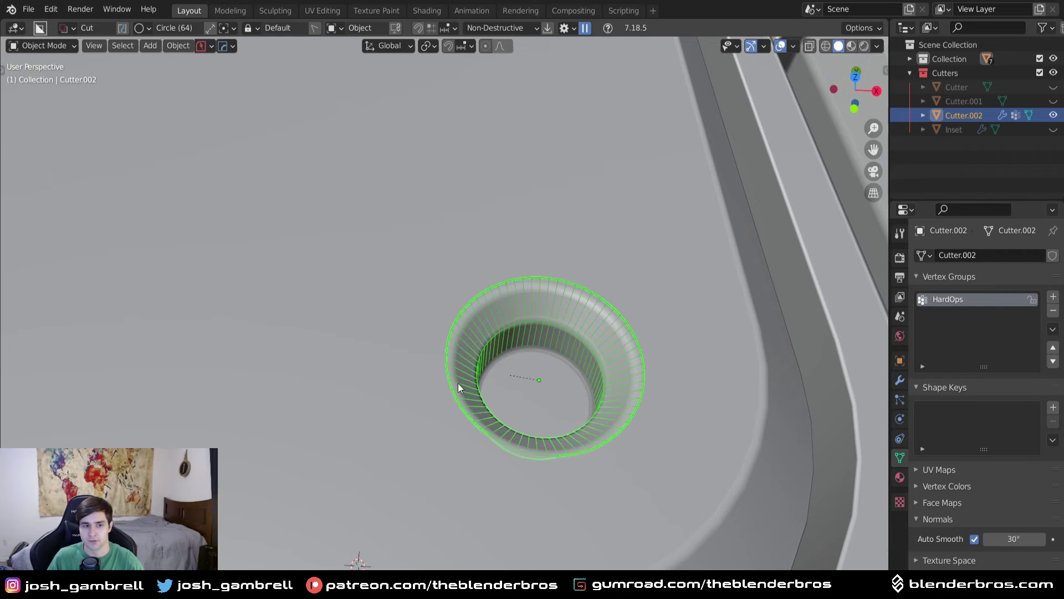
key("Tab")
key("ctrl+z")
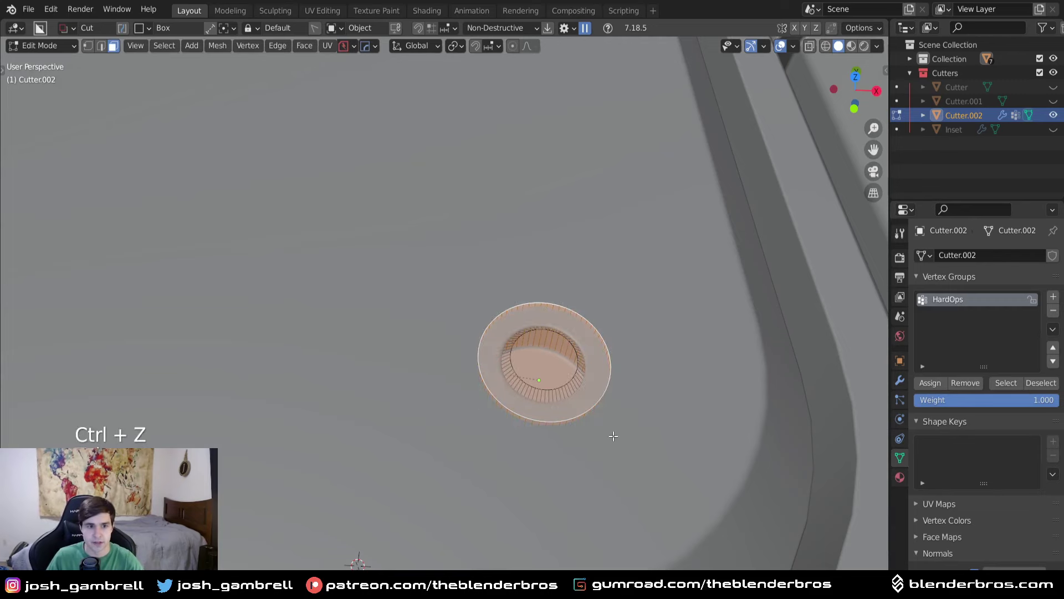
key("Tab")
key("ctrl+z")
key("ctrl+z")
key("ctrl+z")
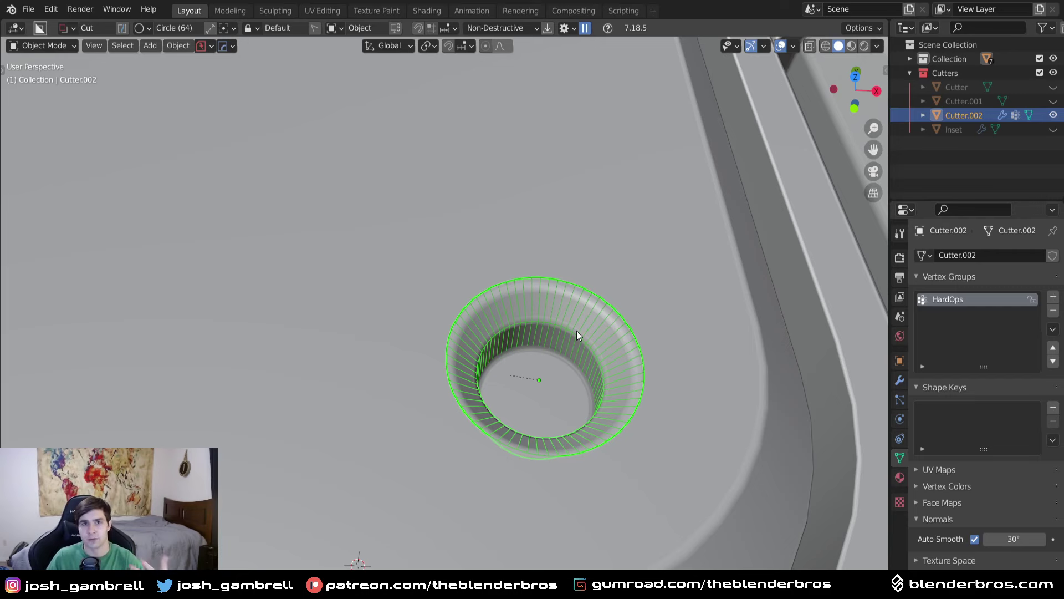
Duplicate the hole cutter as a solid-shaded object in the active collection and hide the Cutters collection.
key("q")
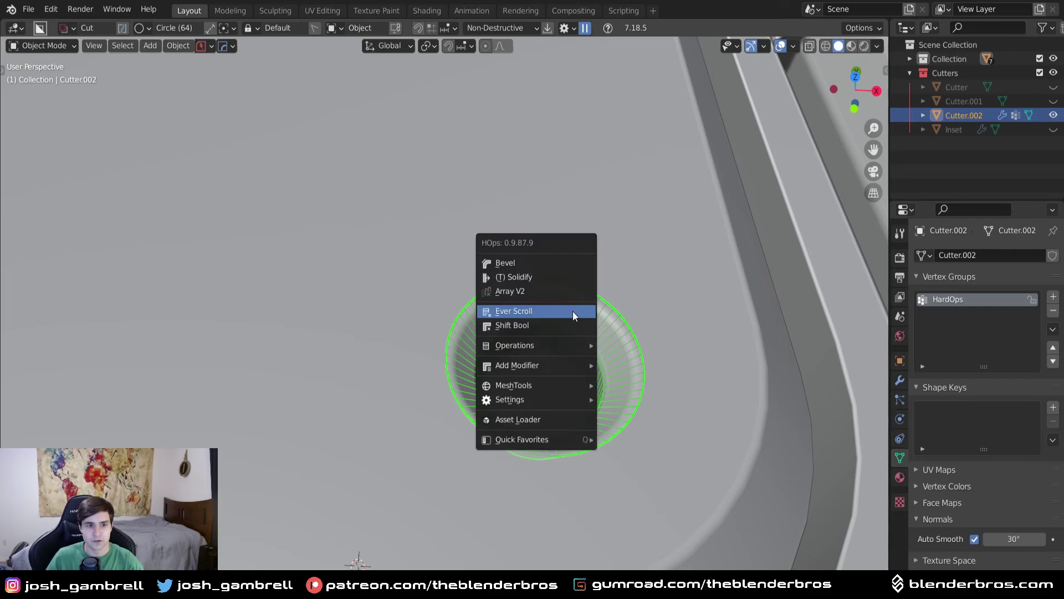
mouse_move(557, 397)
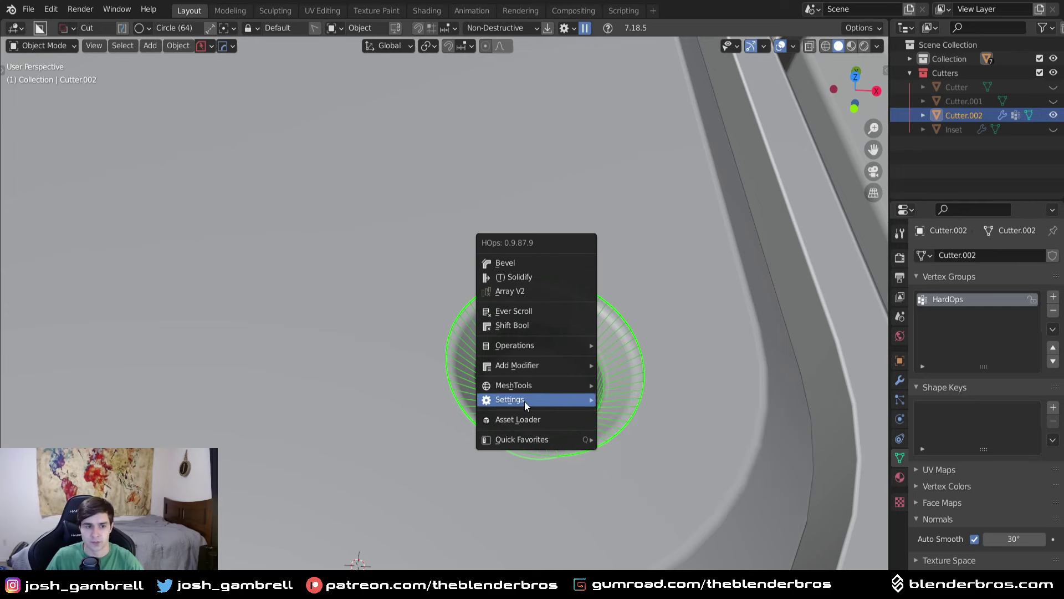
left_click(635, 437)
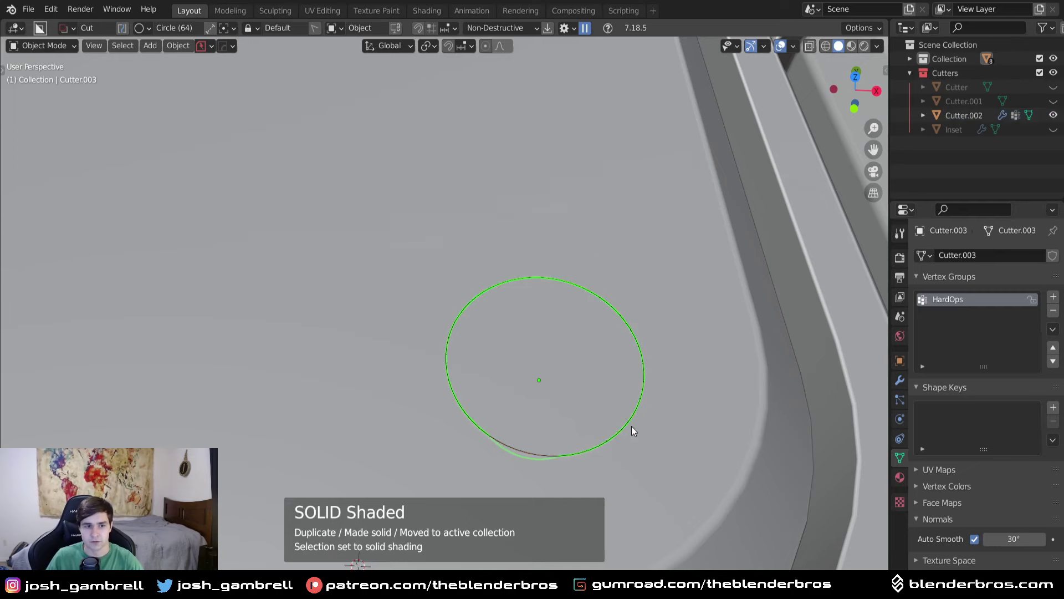
scroll(634, 426, "up", 3)
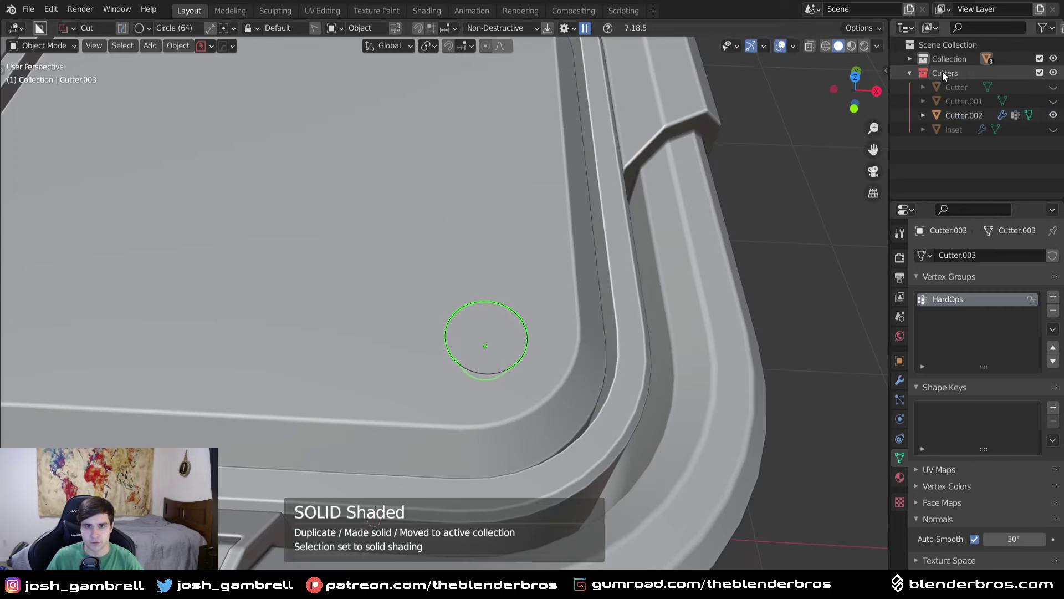
middle_click_drag(639, 317, 648, 317)
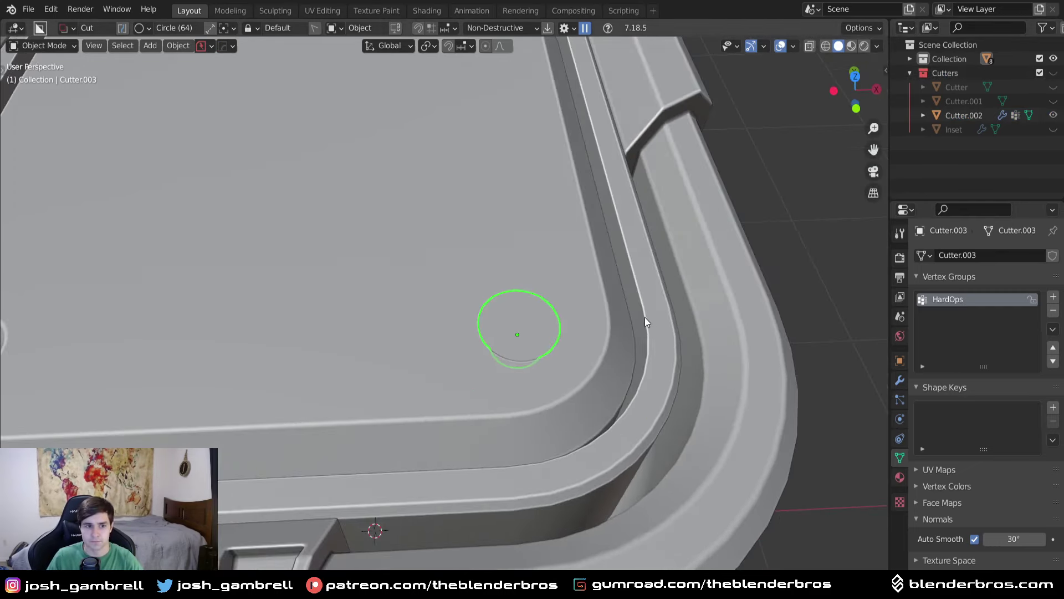
scroll(602, 358, "up", 5)
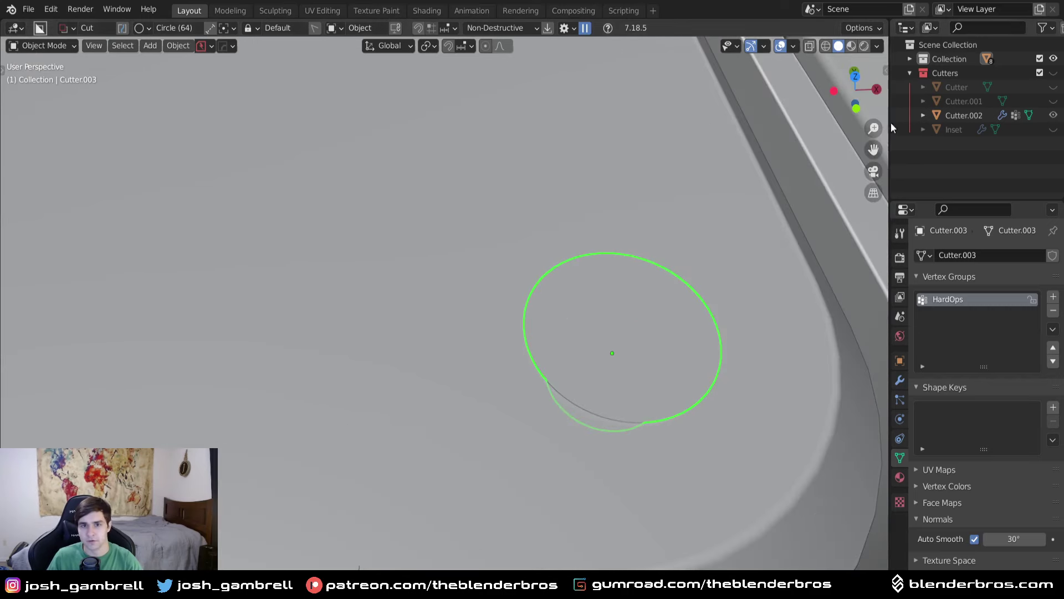
left_click(910, 60)
left_click(909, 60)
Rework the duplicate's mesh in edit mode so it forms a tapered plug inside the hole.
key("Tab")
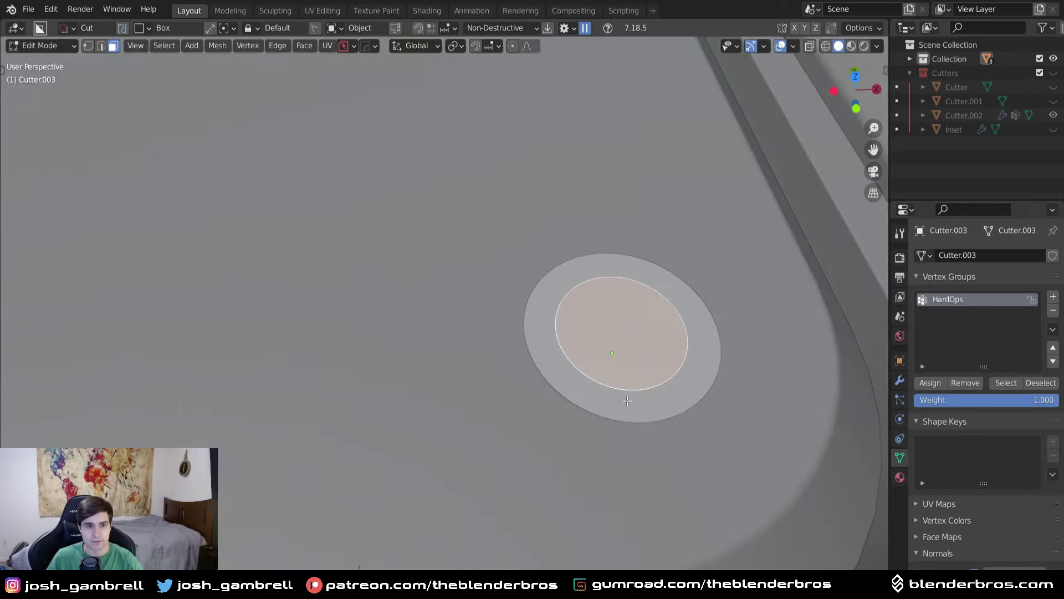
scroll(624, 400, "down", 4)
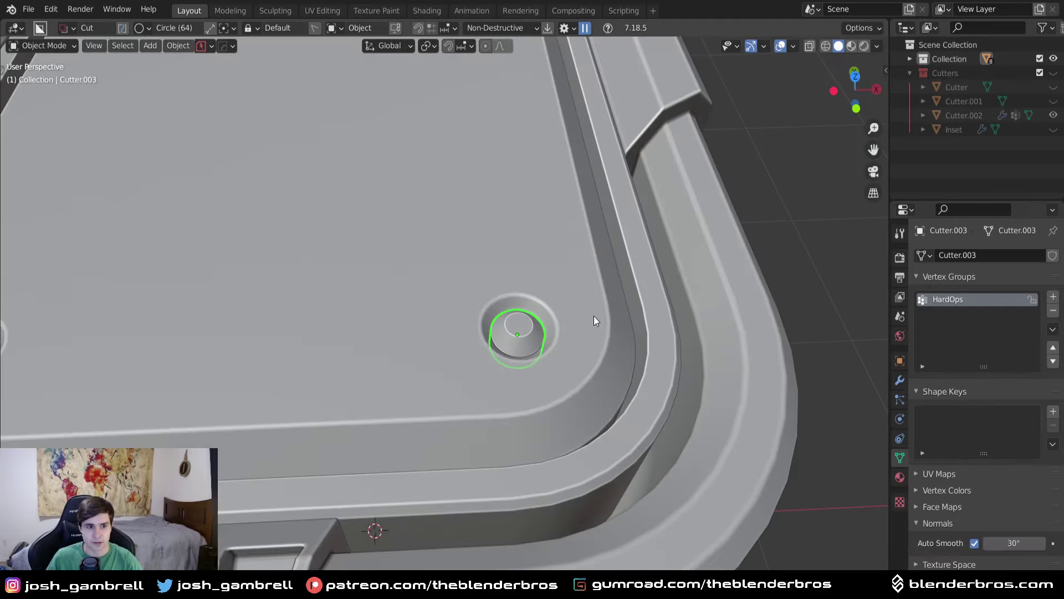
key("Tab")
Adjust the plug's bevel width with HardOps so its top face widens above a shorter chamfer.
scroll(593, 350, "up", 3)
middle_click_drag(644, 391, 608, 373)
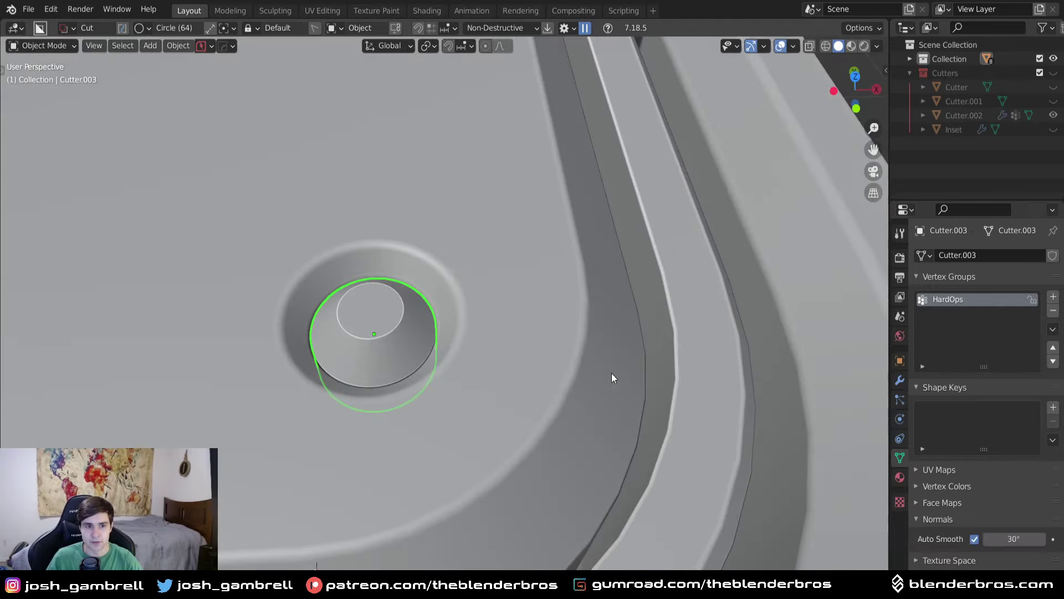
key("q")
left_click(532, 259)
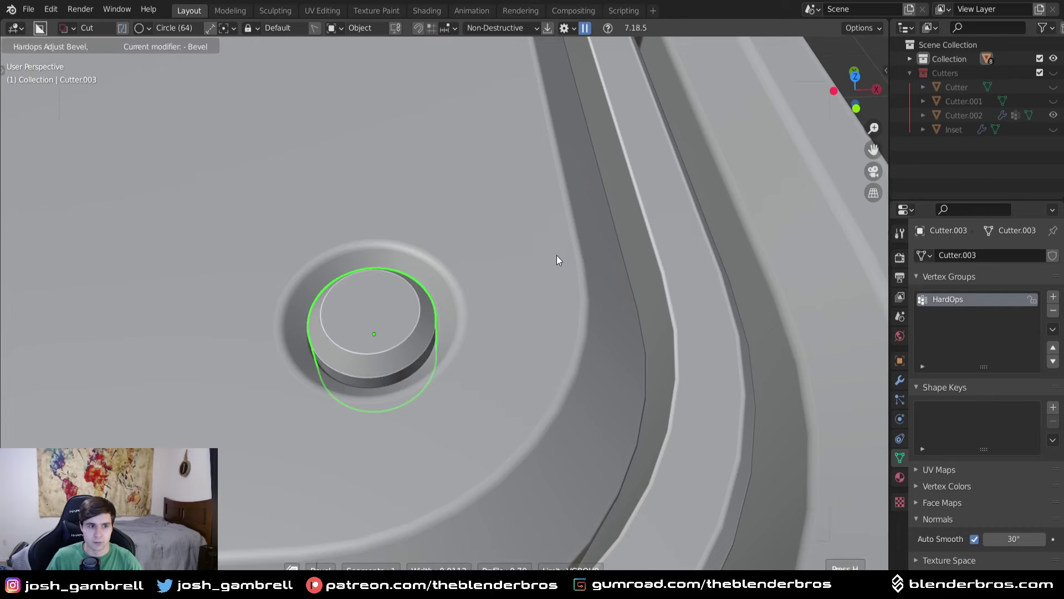
left_click(548, 260)
scroll(520, 387, "down", 6)
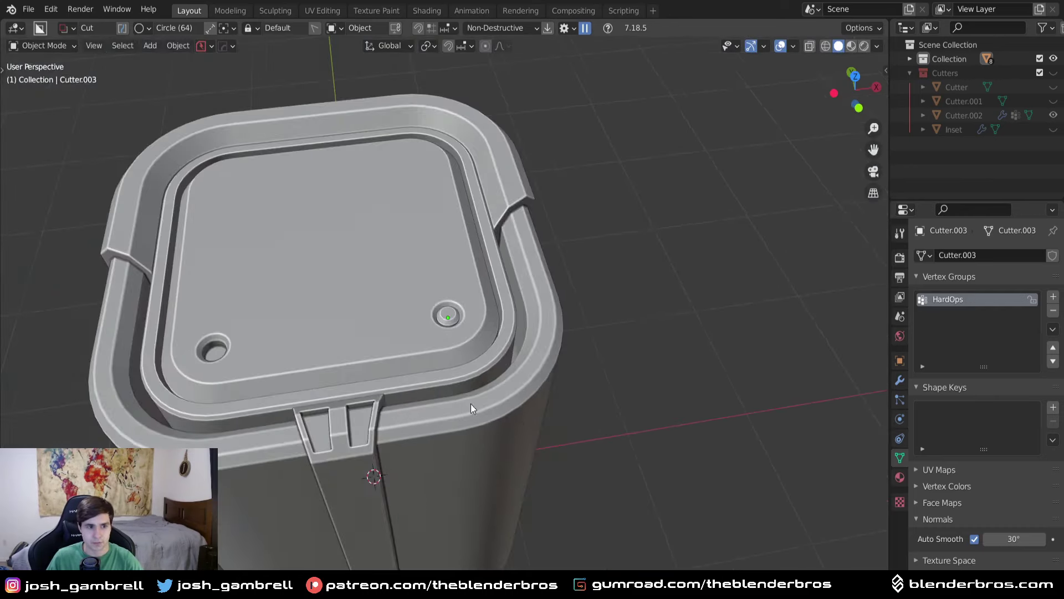
Mirror the plug across the X axis about the lid to fill the opposite corner hole.
scroll(512, 398, "up", 2)
left_click(532, 305)
left_click(463, 276, "shift")
key("alt+x")
left_click(461, 328)
scroll(455, 327, "down", 5)
key("alt+a")
mouse_move(571, 400)
middle_mouse_down()
mouse_move(703, 408)
mouse_move(580, 408)
middle_mouse_up()
Cut a circular blind hole into the centre of the plug's top face with a snapped BoxCutter circle.
scroll(568, 412, "up", 6)
left_click(639, 332)
middle_click_drag(638, 331, 415, 92)
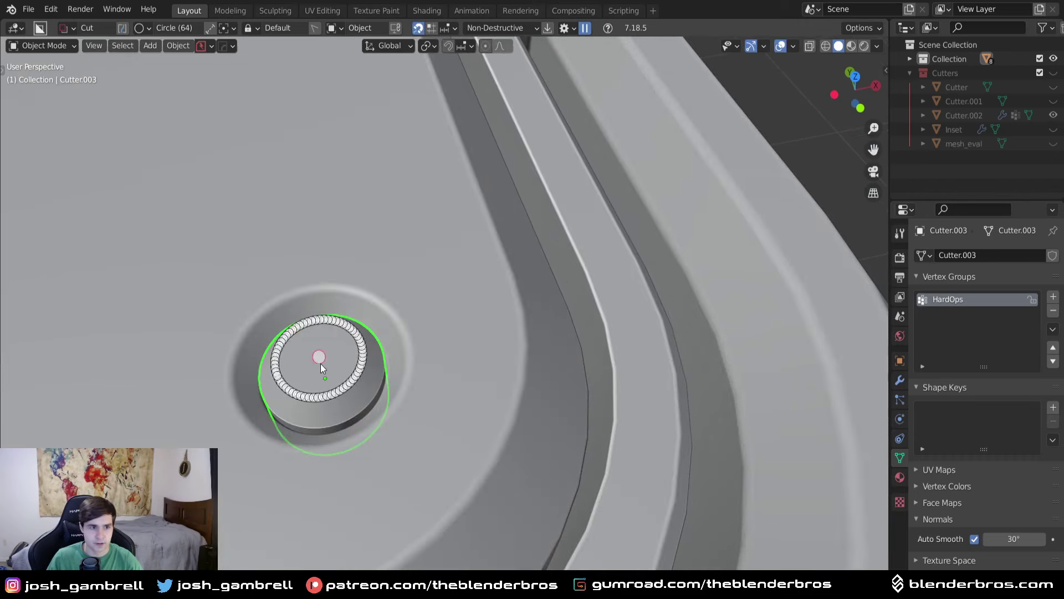
left_click_drag(318, 362, 344, 386, "ctrl")
left_click(344, 389)
scroll(369, 397, "down", 6)
scroll(386, 404, "up", 4)
scroll(384, 405, "up", 4)
Set the plug's bevel width to 0.01501 m and check its boolean and mirror entries in the modifier stack.
key("q")
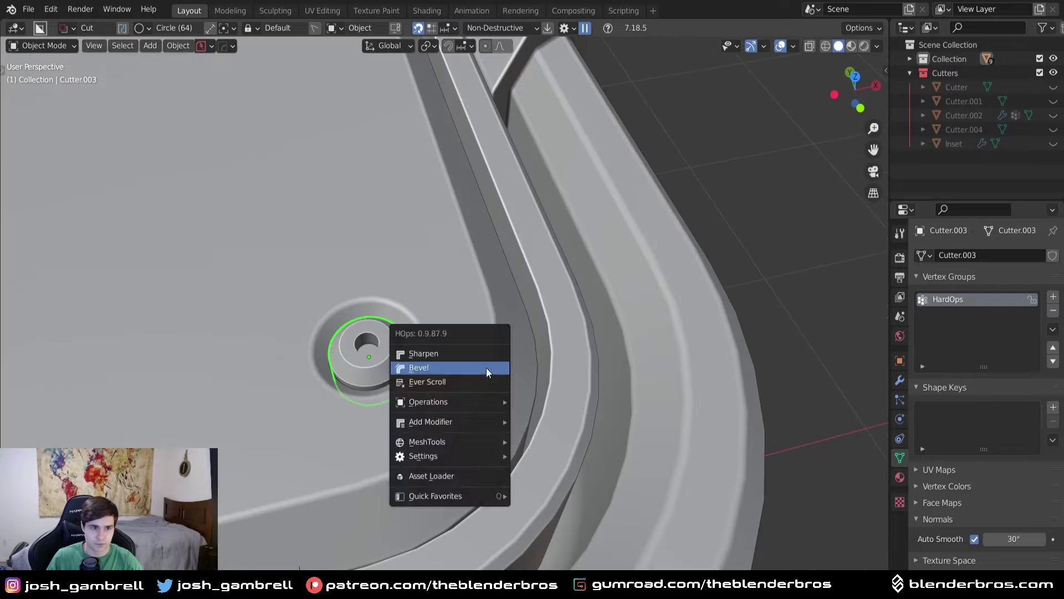
left_click(487, 367)
left_click(480, 368)
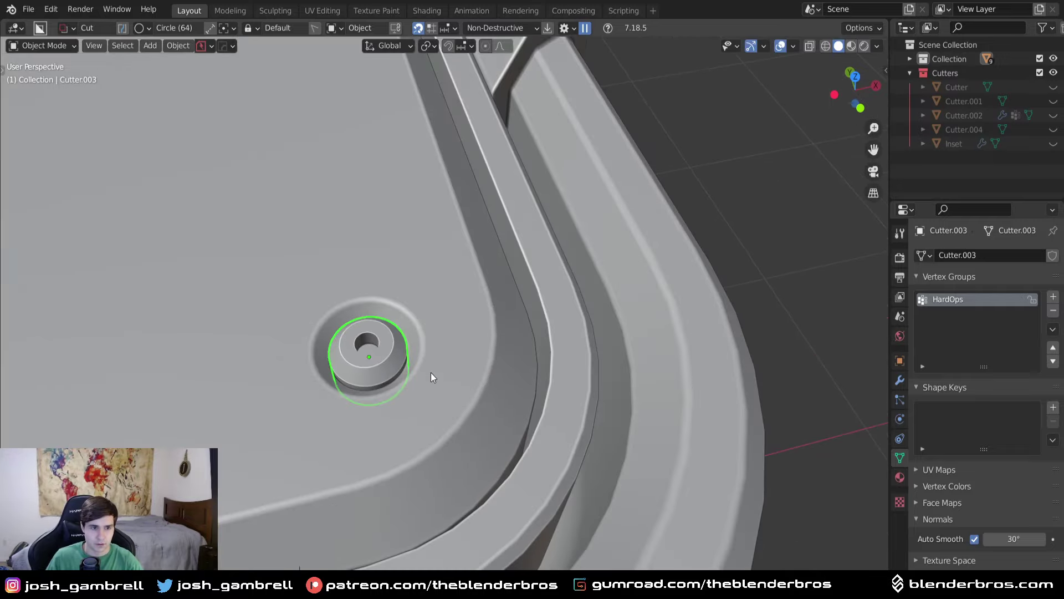
key("KP_Decimal")
key("q")
left_click(490, 371)
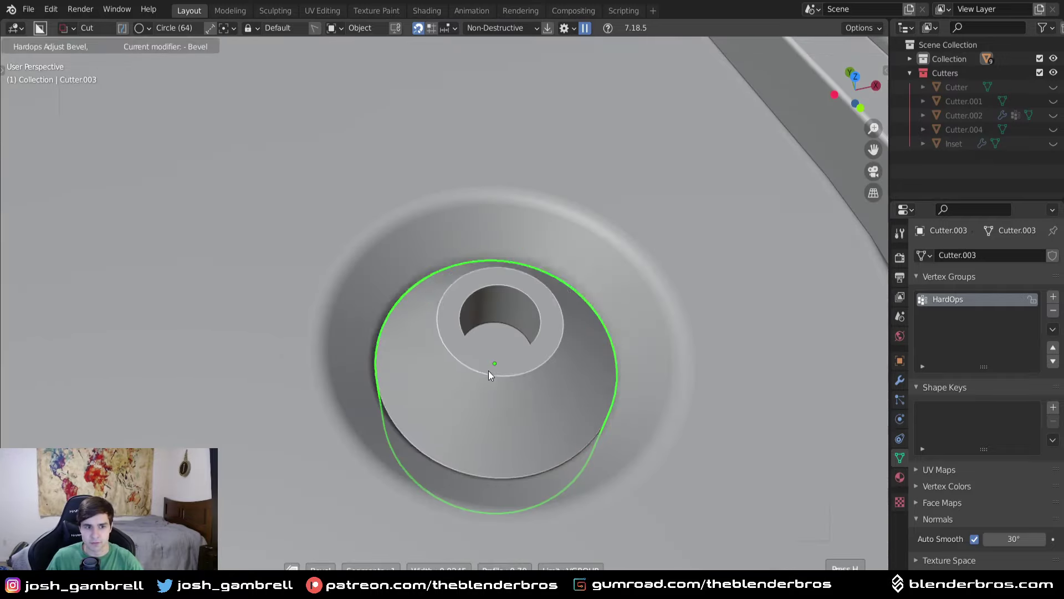
left_click(489, 370)
left_click(900, 381)
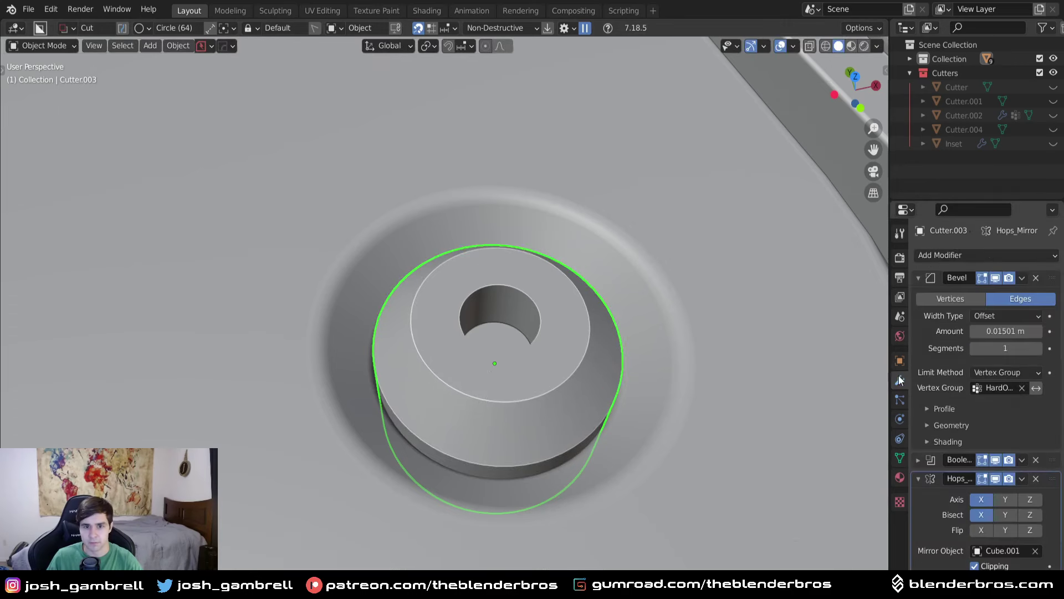
left_click(918, 459)
left_click(917, 461)
left_click(917, 478)
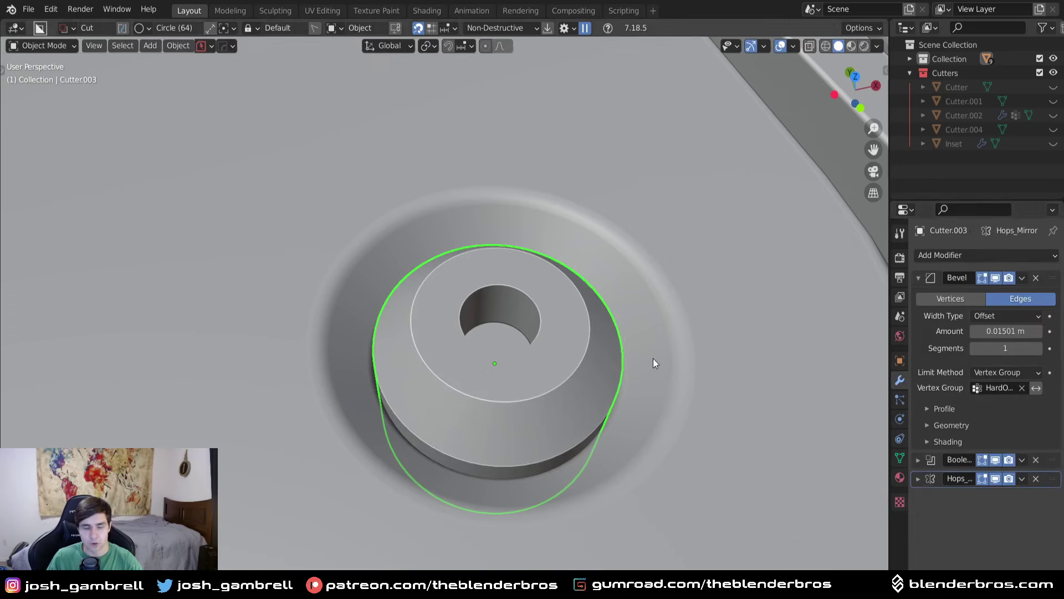
Add a second, angle-limited bevel to the plug with an amount of 0.00132 m and 4 segments.
key("q")
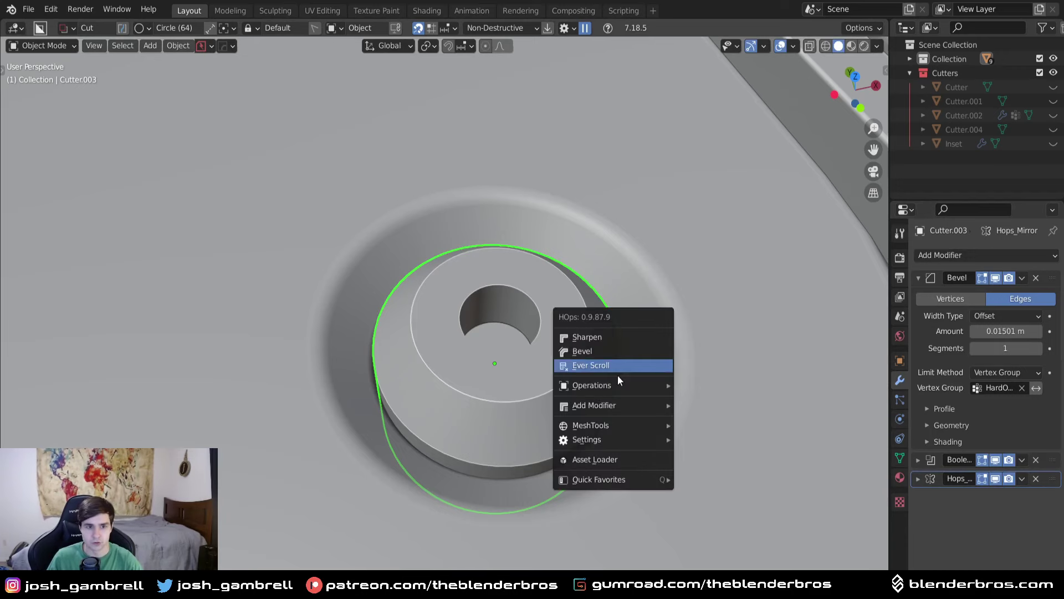
left_click(619, 352, "ctrl")
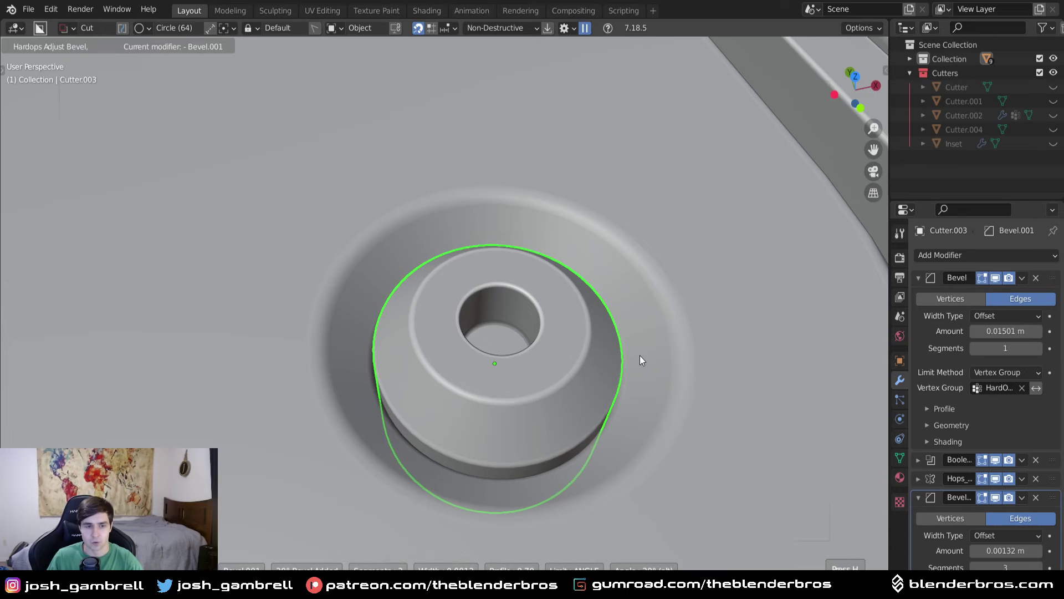
key("ctrl")
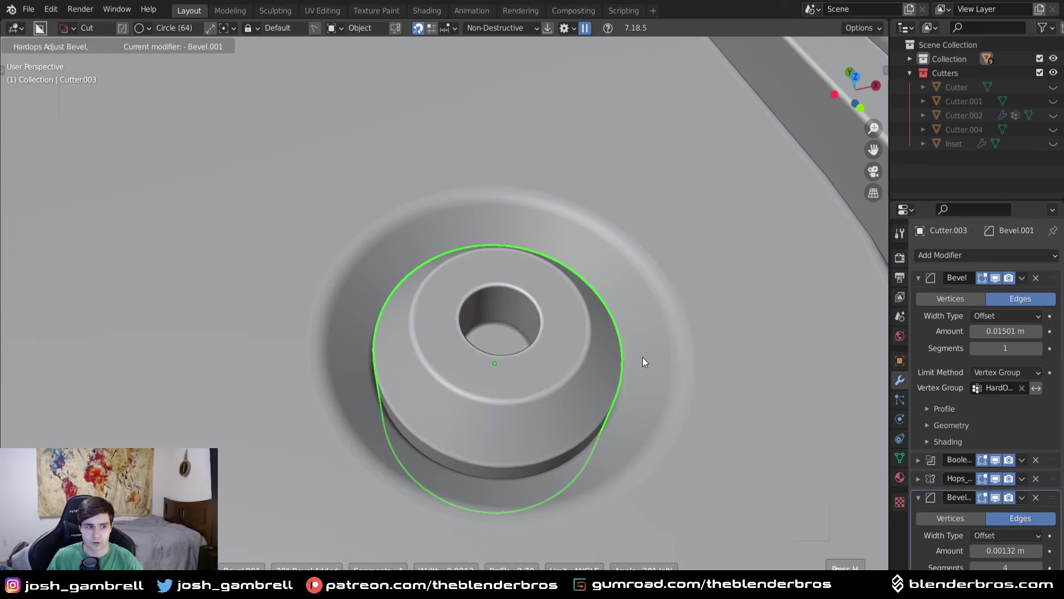
scroll(643, 357, "up", 2, "shift")
scroll(643, 357, "down", 1, "shift")
scroll(643, 357, "up", 1, "shift")
Set the plug's first bevel to 0.009198 m and its second bevel to 0.000792 m.
key("q")
scroll(643, 357, "up", 1, "ctrl")
scroll(643, 356, "down", 1, "ctrl")
scroll(642, 357, "up", 1, "ctrl")
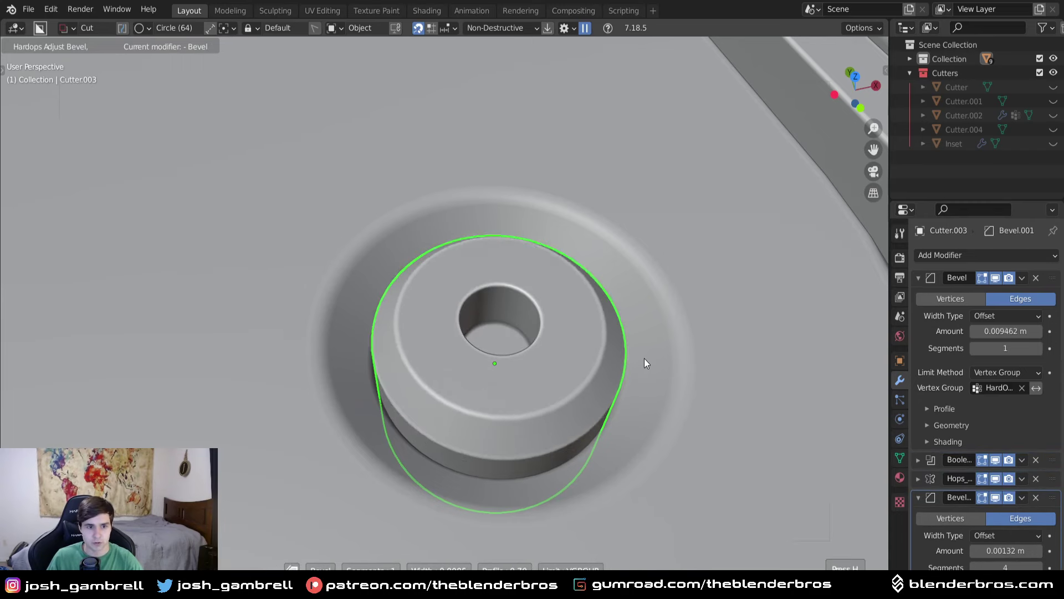
mouse_move(616, 362)
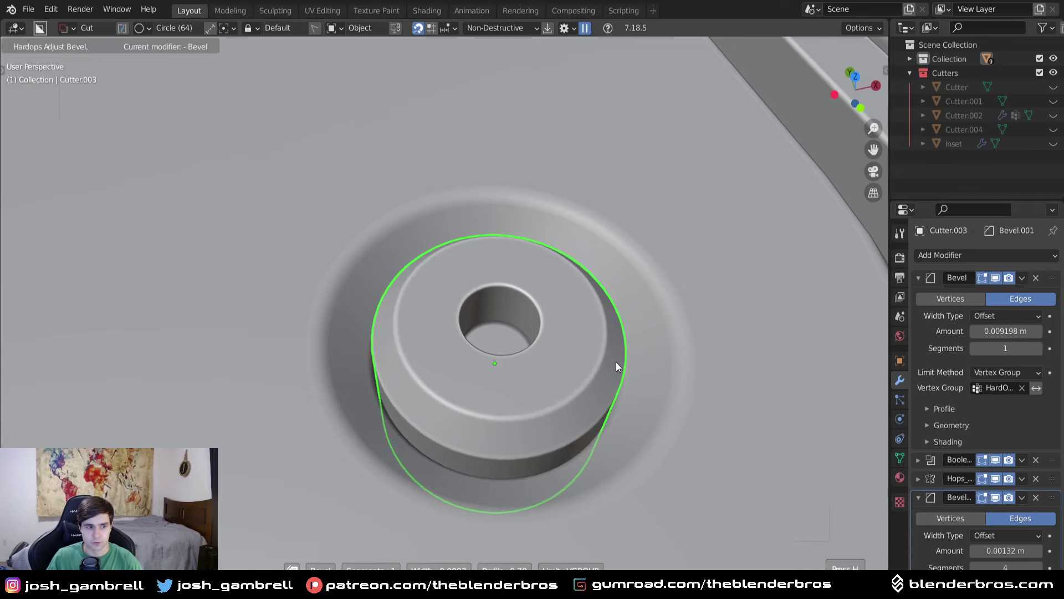
scroll(617, 362, "down", 1, "ctrl")
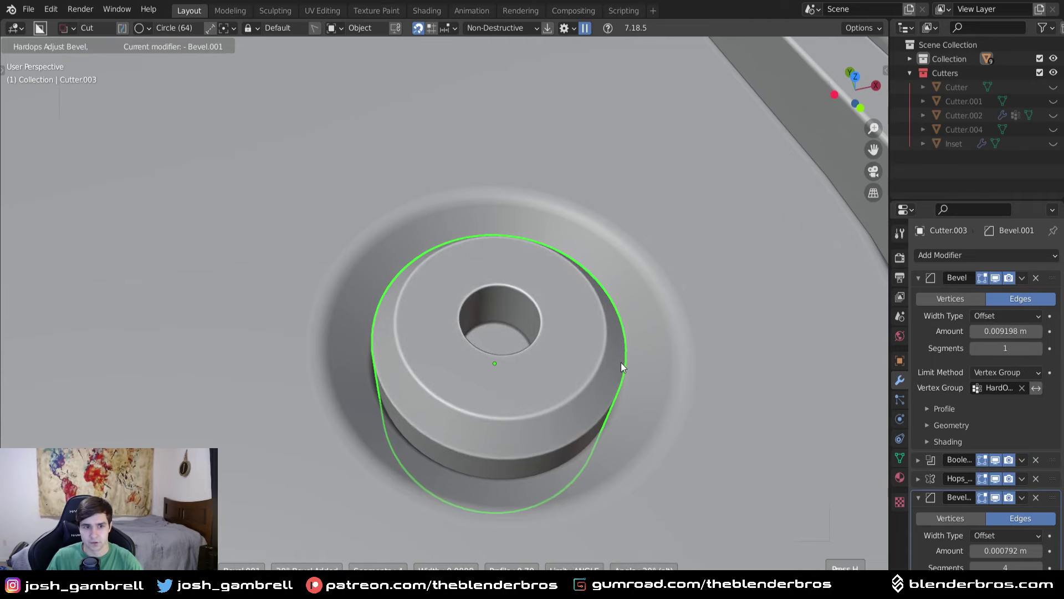
left_click(621, 364)
Set the plug's second bevel to 0.001584 m.
scroll(625, 360, "down", 12)
scroll(608, 379, "up", 6)
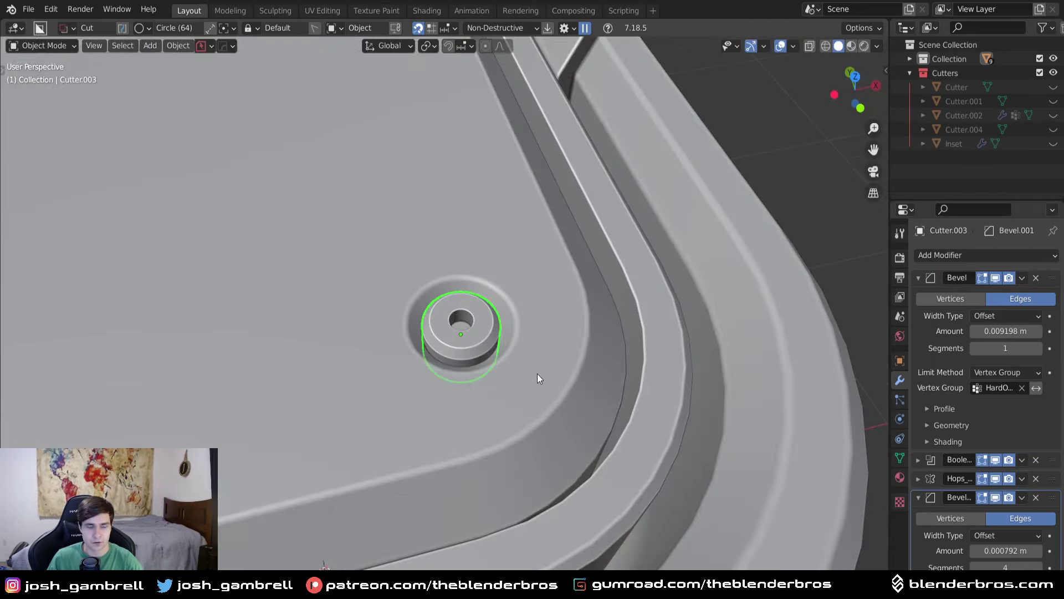
scroll(538, 373, "up", 6)
key("q")
left_click(538, 374)
left_click(606, 384)
key("q")
left_click(613, 387)
left_click(608, 383)
scroll(607, 382, "down", 5)
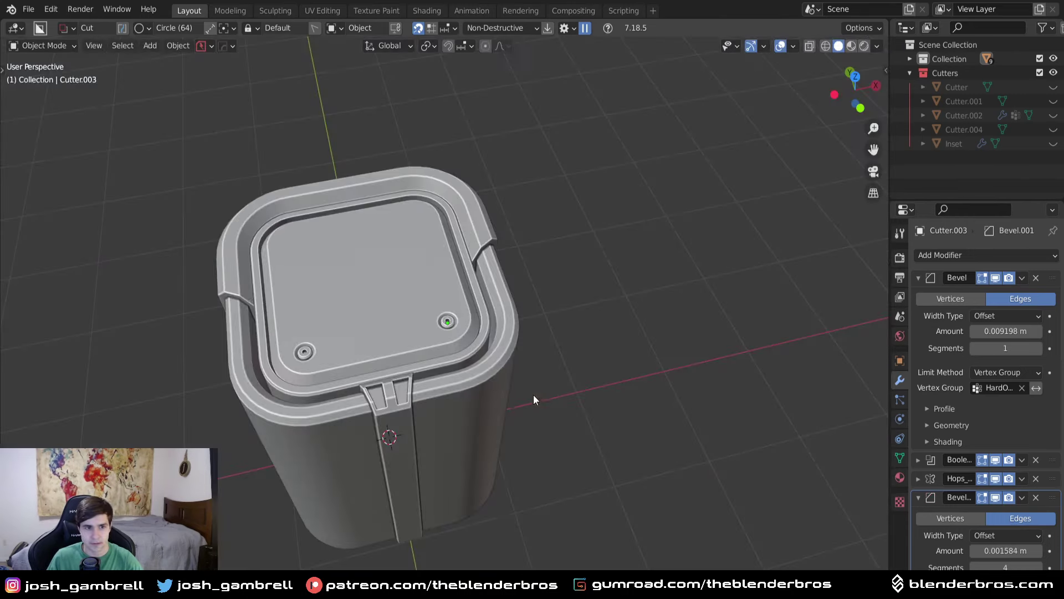
Examine the whole container from above and from several sides, including the lid with both corner plugs.
scroll(531, 398, "up", 4)
middle_click_drag(237, 380, 514, 409)
key("KP_7")
scroll(443, 470, "up", 2)
scroll(513, 409, "up", 1)
scroll(512, 415, "down", 4)
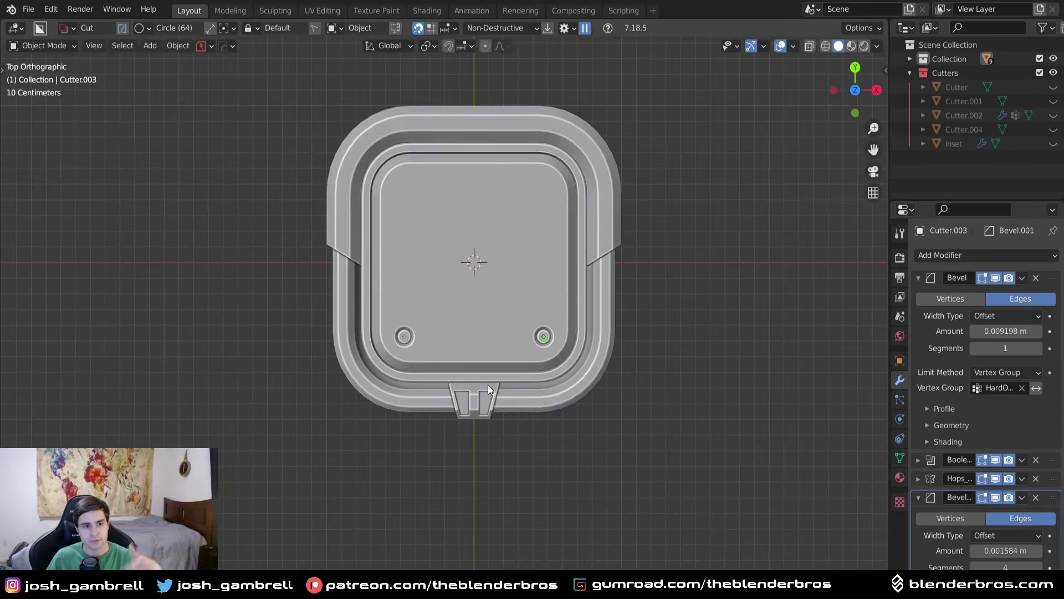
middle_click_drag(490, 422, 542, 335)
scroll(546, 339, "down", 3)
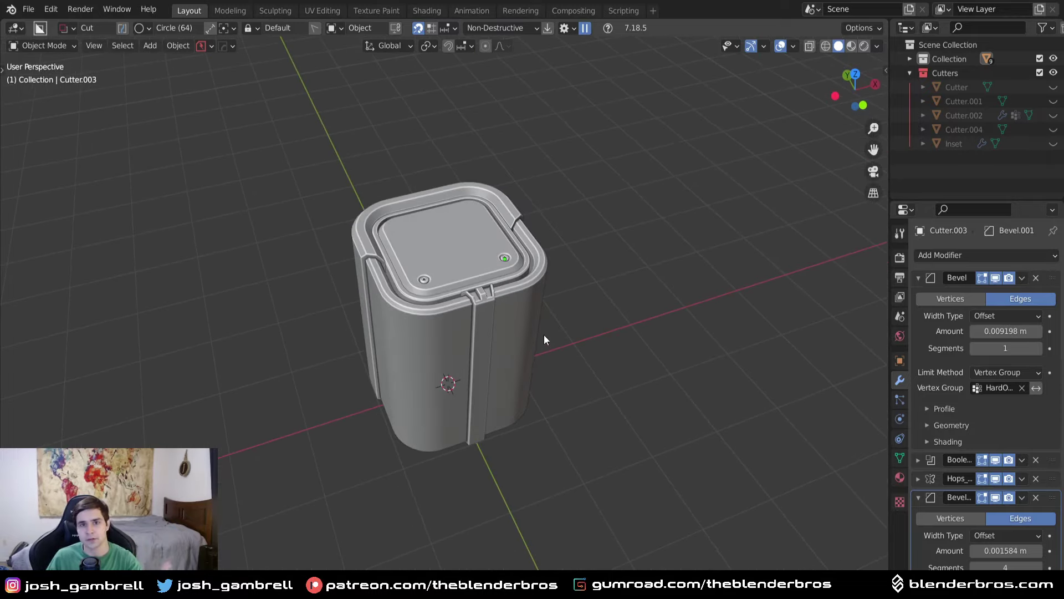
middle_click_drag(492, 358, 592, 329)
scroll(441, 264, "up", 1)
scroll(442, 262, "up", 3)
scroll(520, 321, "down", 3)
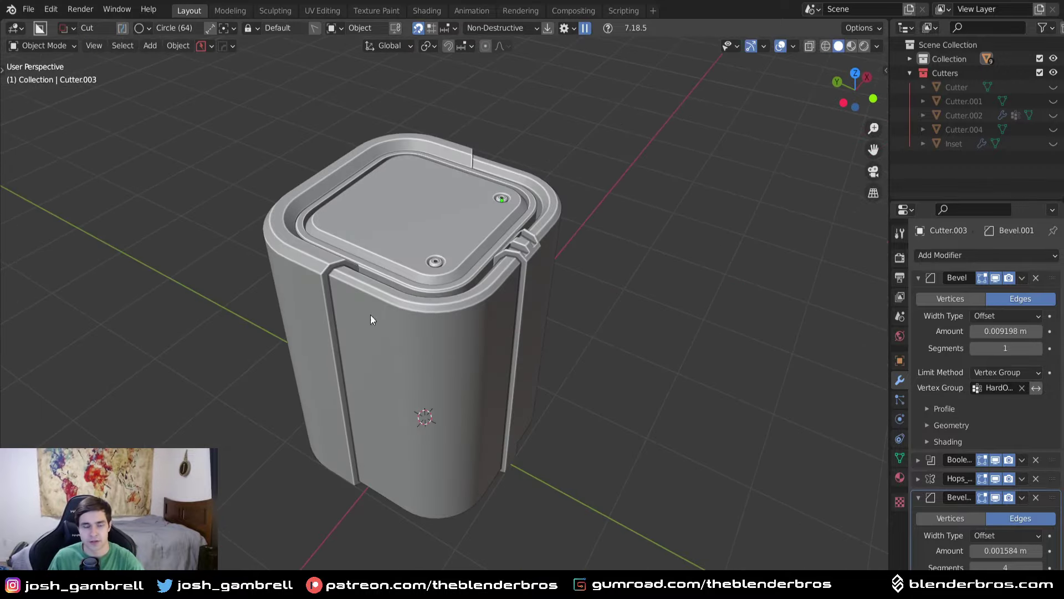
middle_click_drag(521, 257, 483, 259)
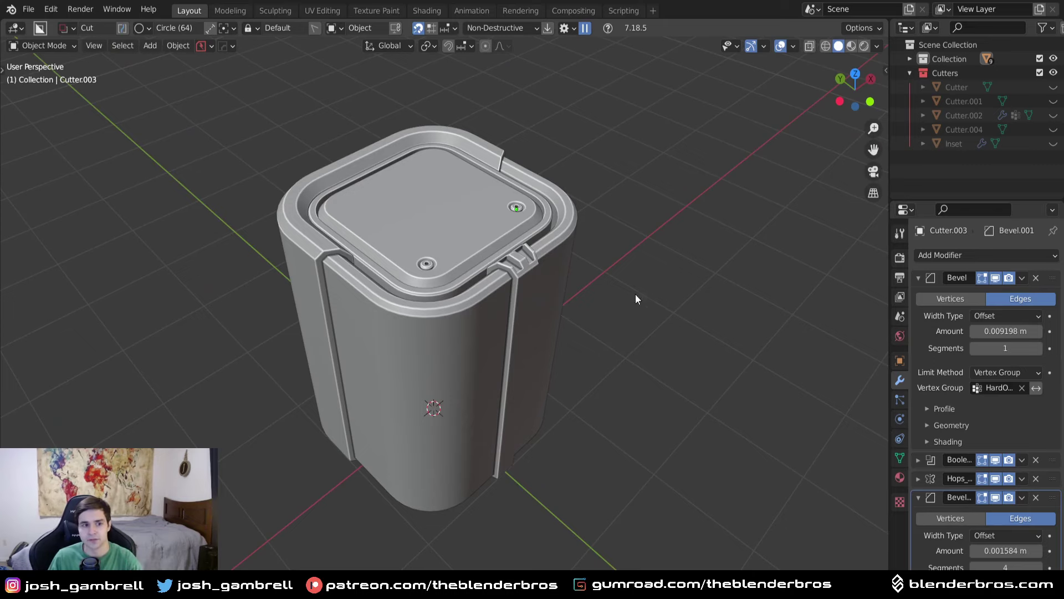
middle_click_drag(619, 299, 588, 304)
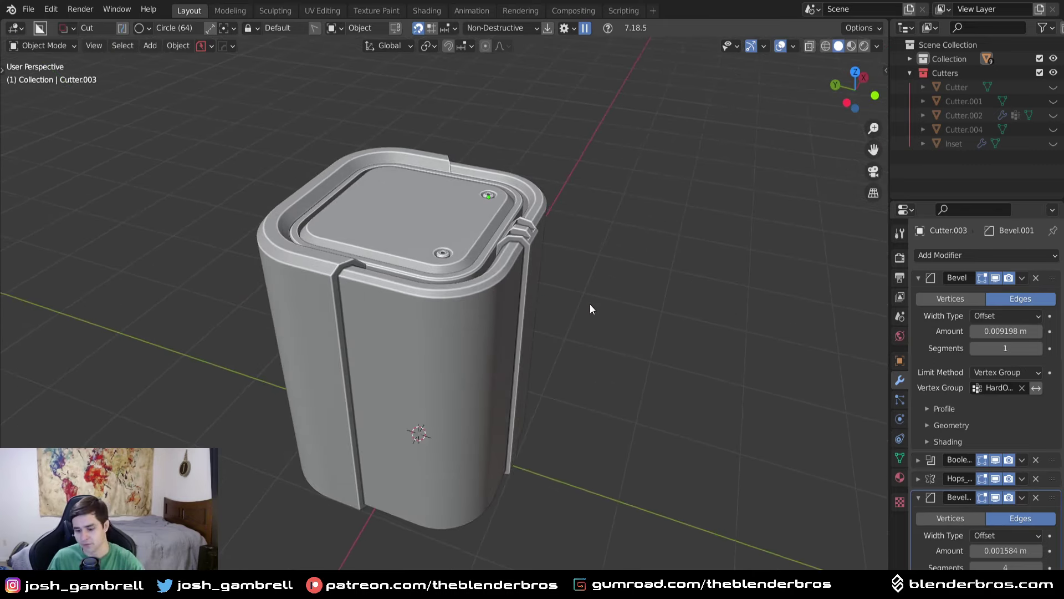
Select the lid and draw a trapezoidal Ngon cutter in top view across its front edge, above the front tab.
key("KP_7")
scroll(544, 302, "up", 6)
left_click(456, 415)
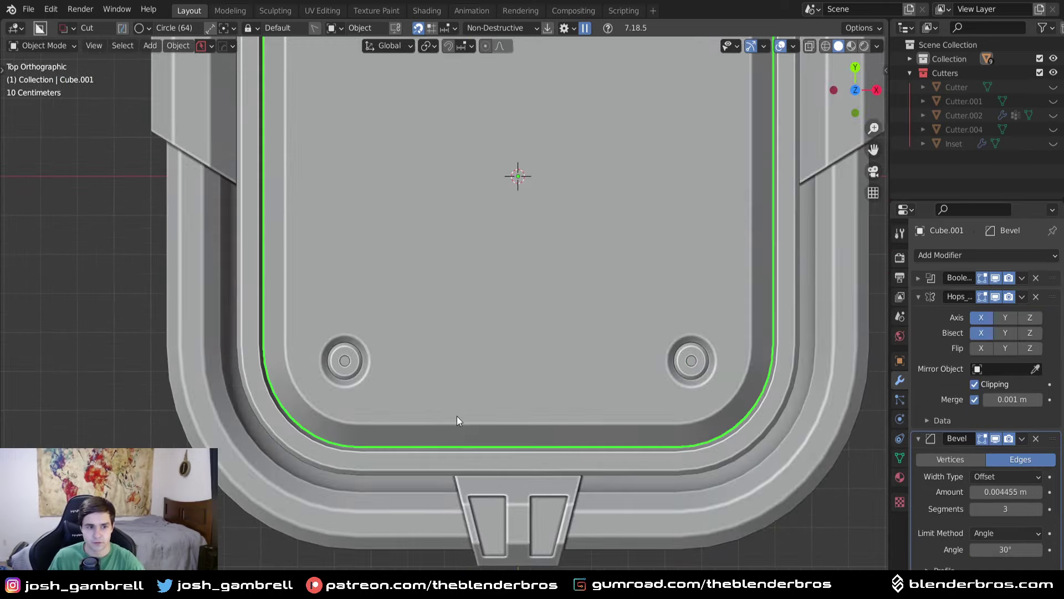
key("d")
left_click(455, 490)
mouse_move(395, 490)
left_mouse_down()
mouse_move(419, 417)
mouse_move(440, 400)
left_mouse_up()
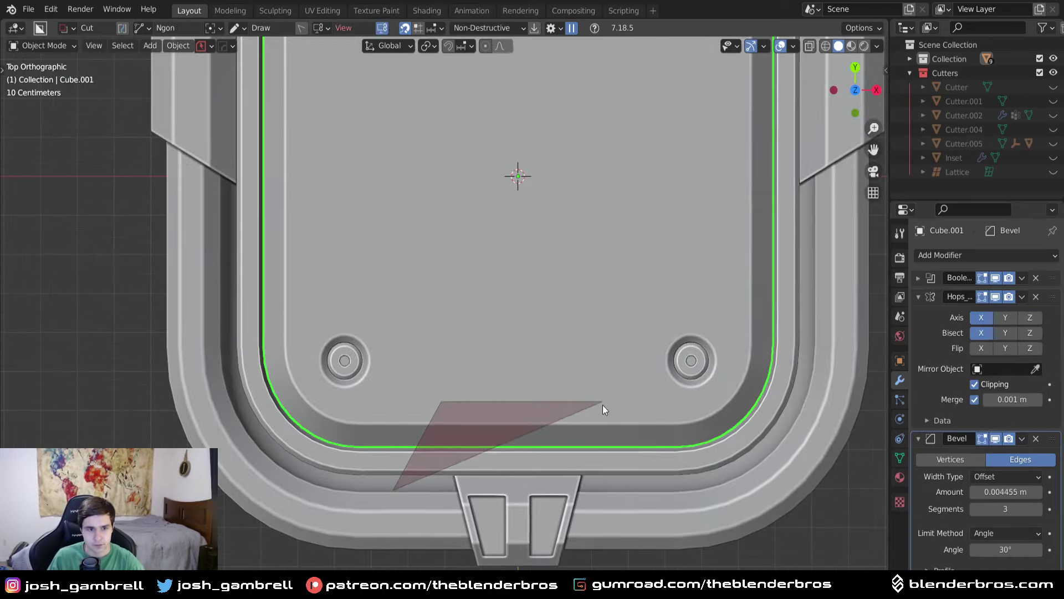
left_click(603, 405)
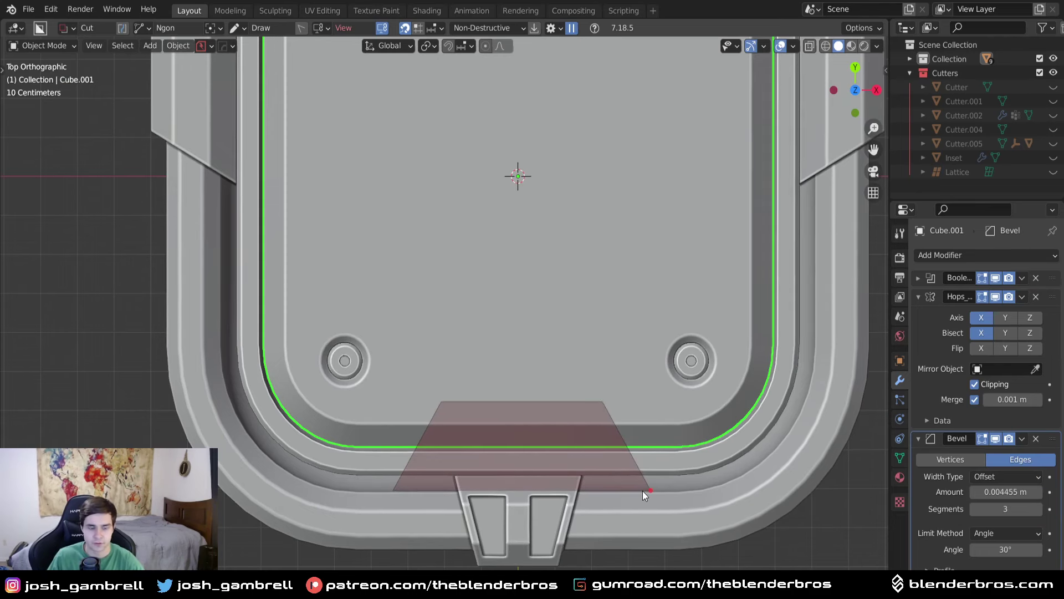
Extrude the trapezoidal cutter down into the lid's front edge and make it a Slice operation.
scroll(643, 491, "up", 3)
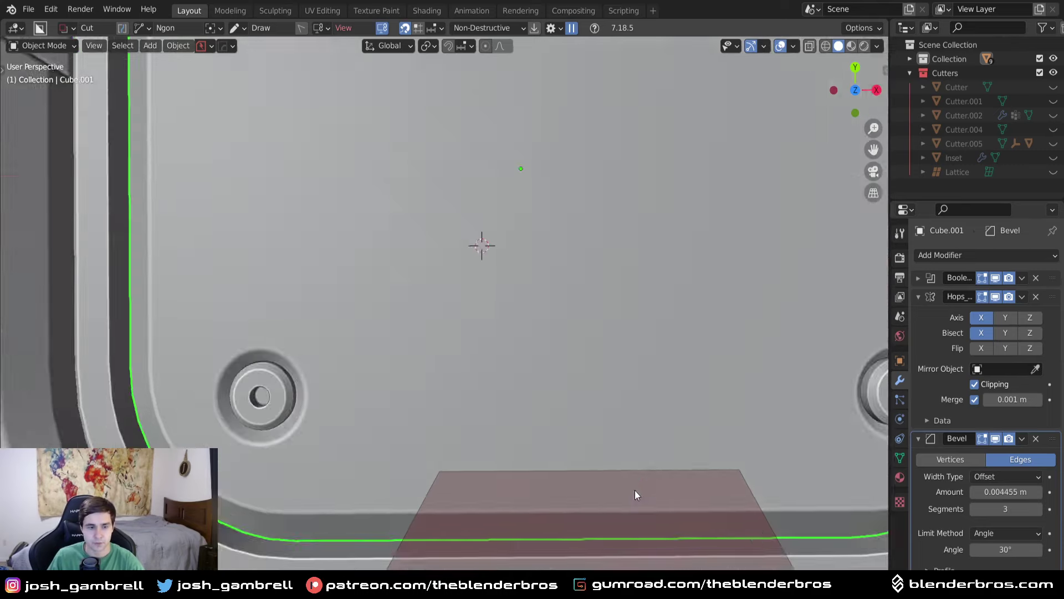
middle_click_drag(639, 489, 676, 453)
scroll(677, 390, "down", 5)
middle_click_drag(665, 392, 543, 341)
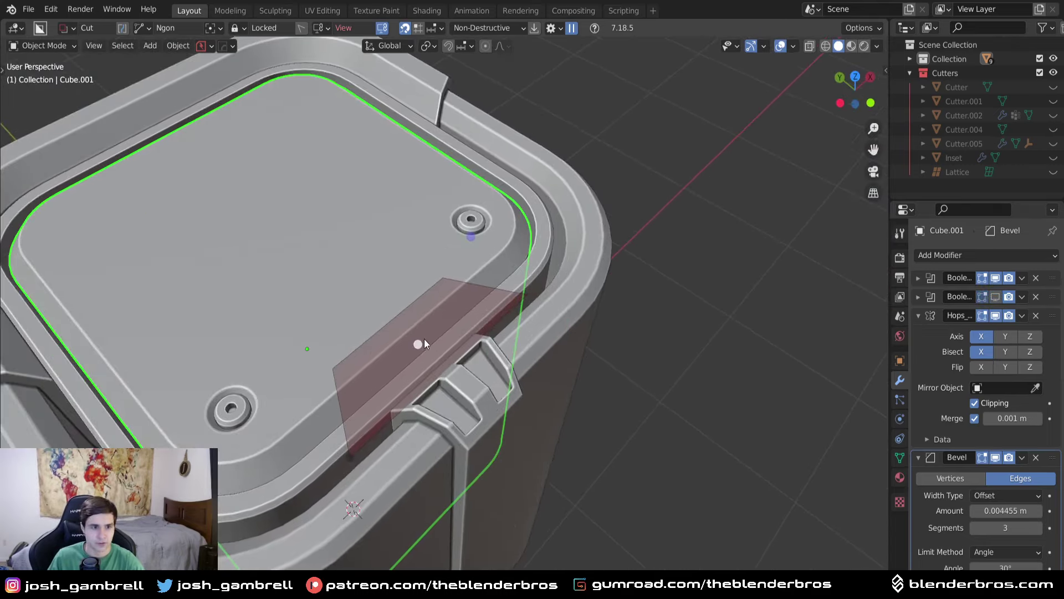
left_click_drag(421, 341, 422, 353)
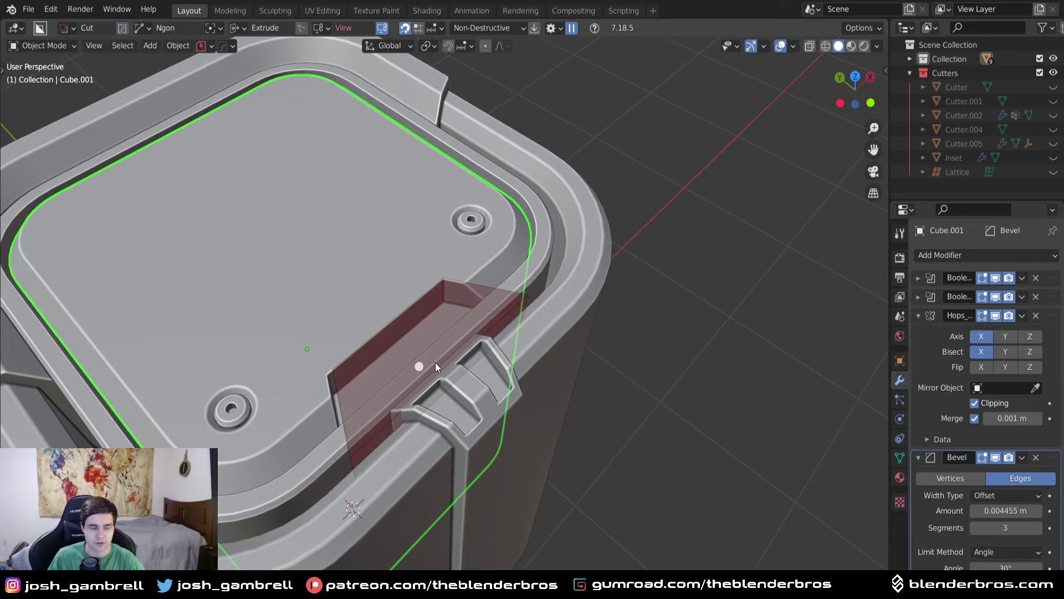
key("Tab")
middle_click_drag(588, 408, 611, 413)
key("x")
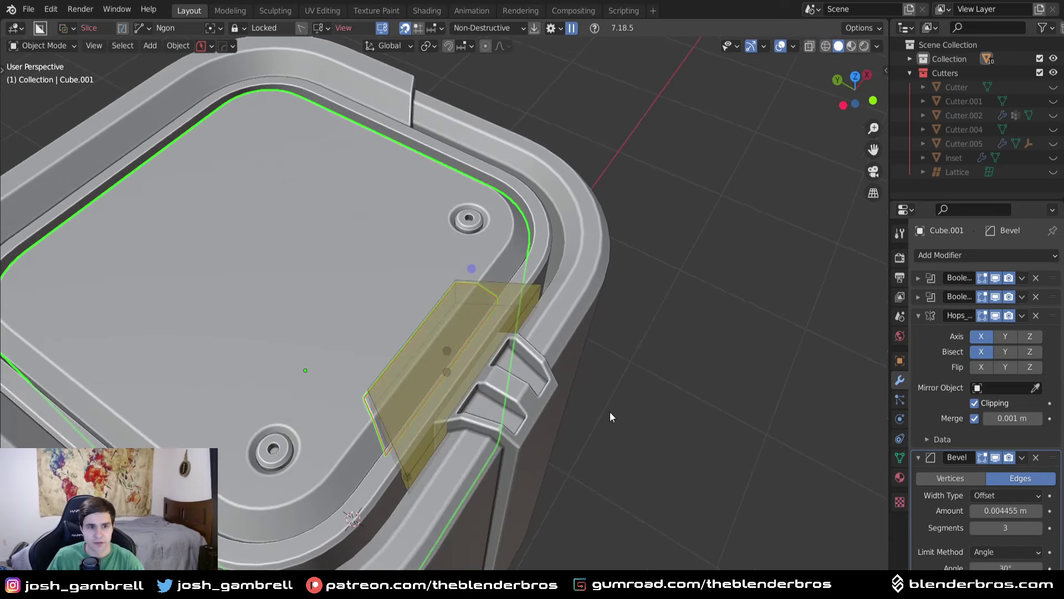
middle_click_drag(610, 412, 709, 332)
Select the sliced front piece and Smart Apply its boolean and mirror modifiers, keeping its bevel live.
key("alt+a")
scroll(709, 332, "up", 3)
left_click(711, 337)
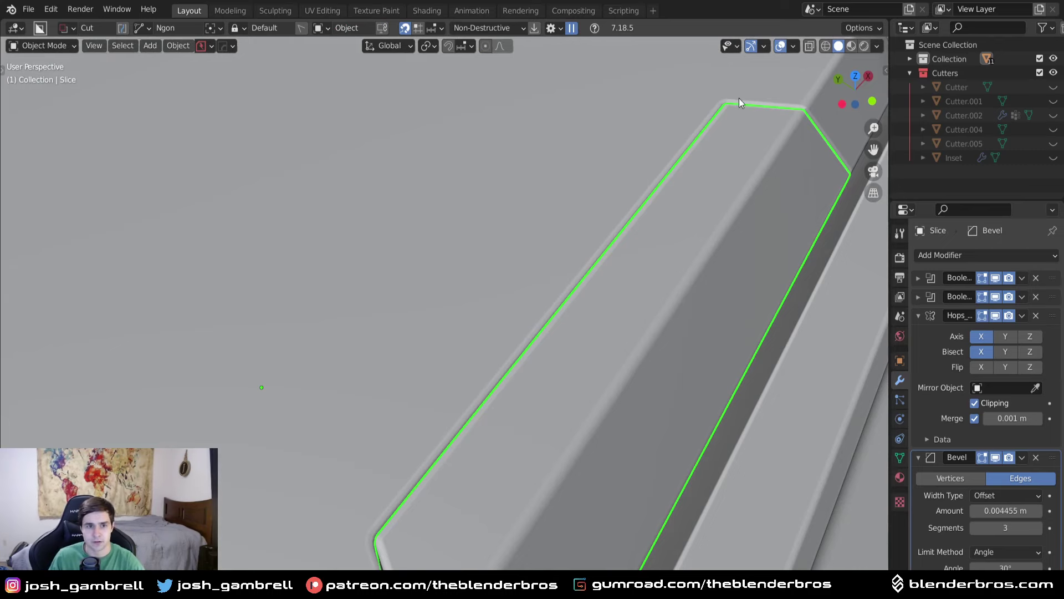
scroll(642, 222, "down", 3)
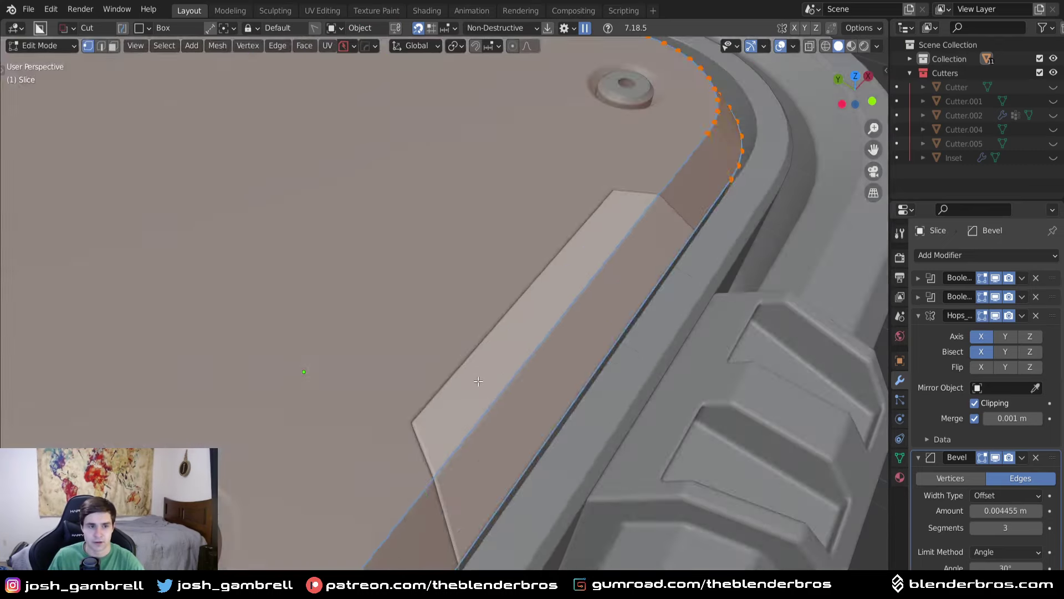
scroll(643, 348, "down", 3)
key("q")
mouse_move(545, 330)
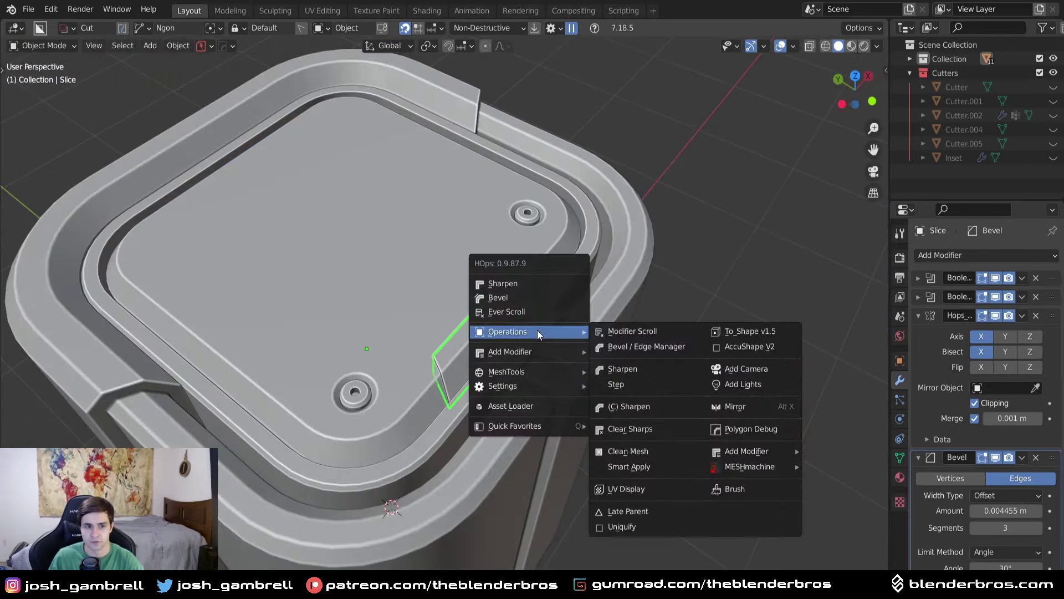
left_click(632, 463)
Bevel the rear top edge of the sliced piece in edit mode to open a groove against the lid.
scroll(559, 288, "up", 5)
key("Tab")
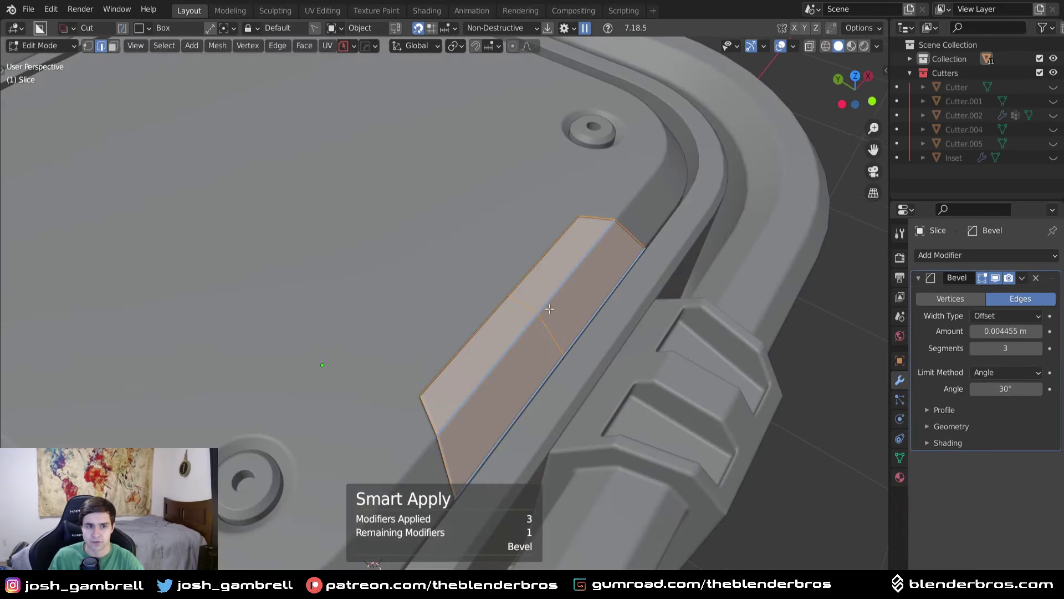
key("alt+a")
left_click(516, 285)
key("ctrl+b")
left_click(678, 319)
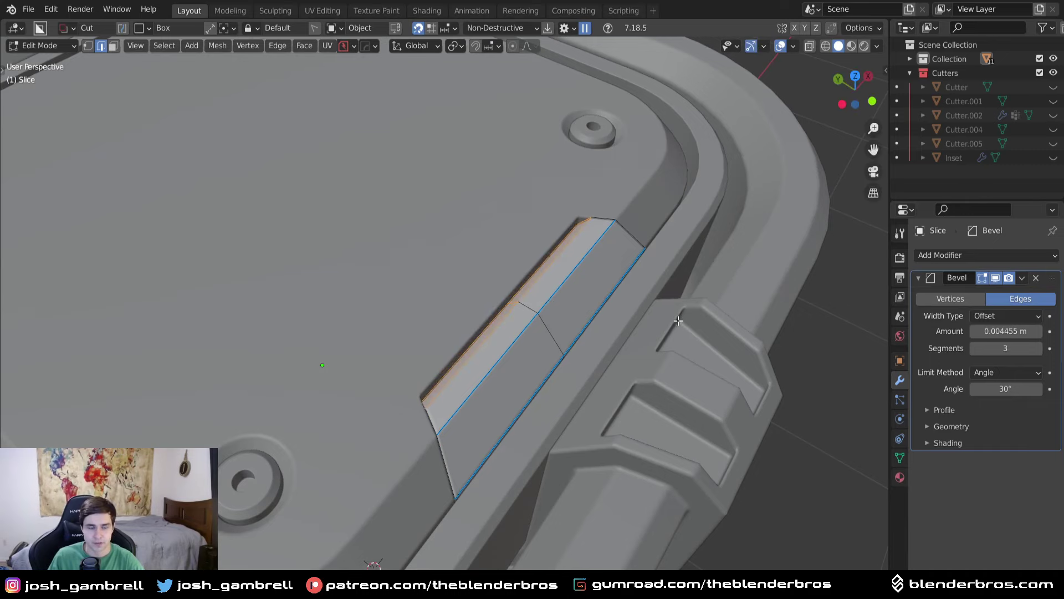
key("Tab")
middle_click_drag(627, 246, 535, 284)
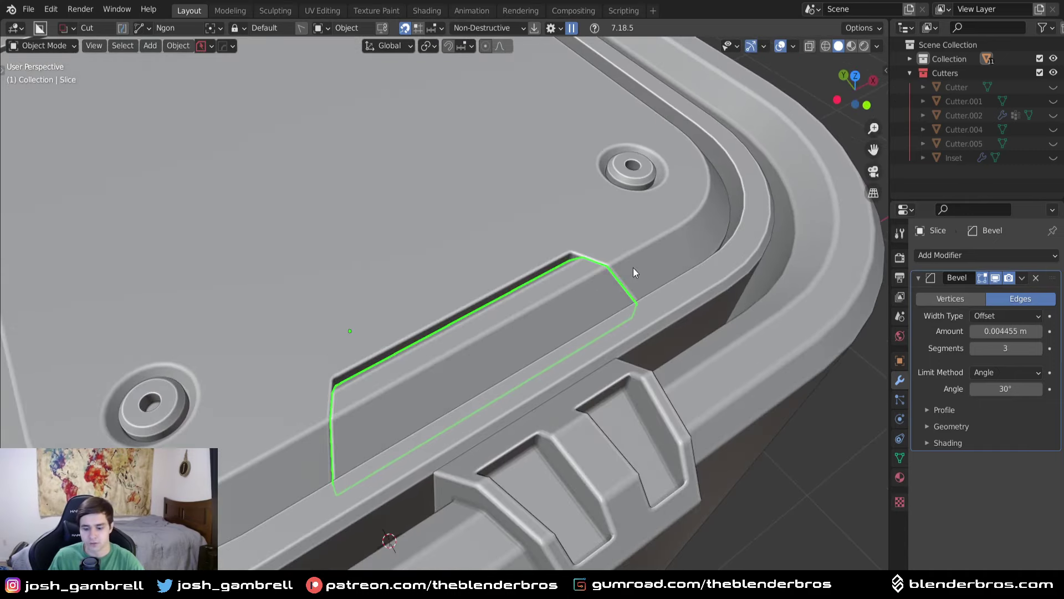
Select the sliced front piece of the lid and draw a small square Box cutter in top view over its front edge near one end.
key("a")
key("alt+a")
middle_click_drag(596, 320, 557, 309)
scroll(534, 326, "down", 4)
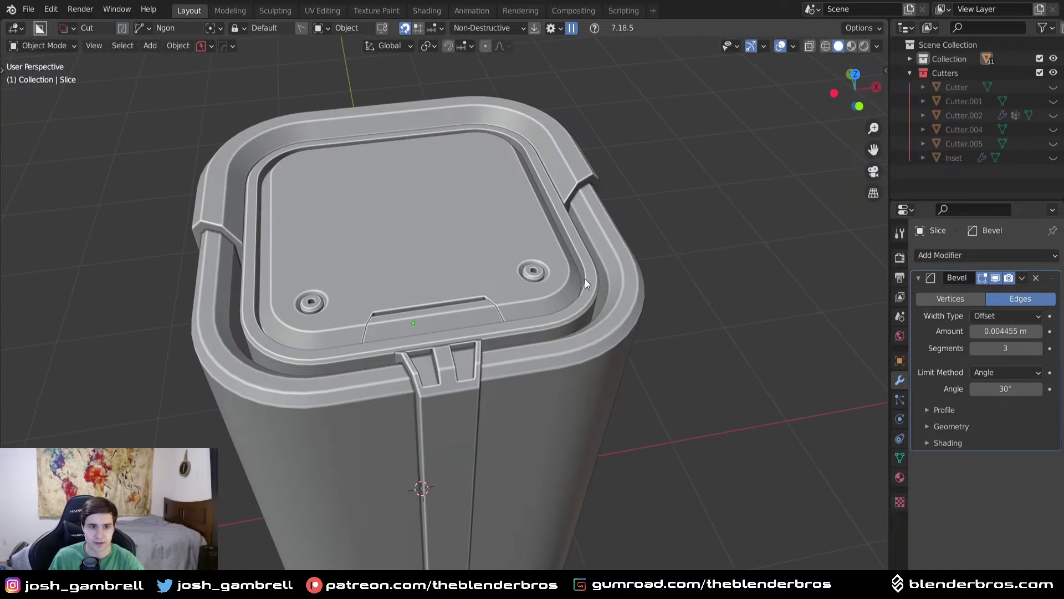
middle_click_drag(462, 345, 370, 420)
scroll(443, 377, "up", 4)
scroll(459, 372, "up", 4)
left_click(273, 469)
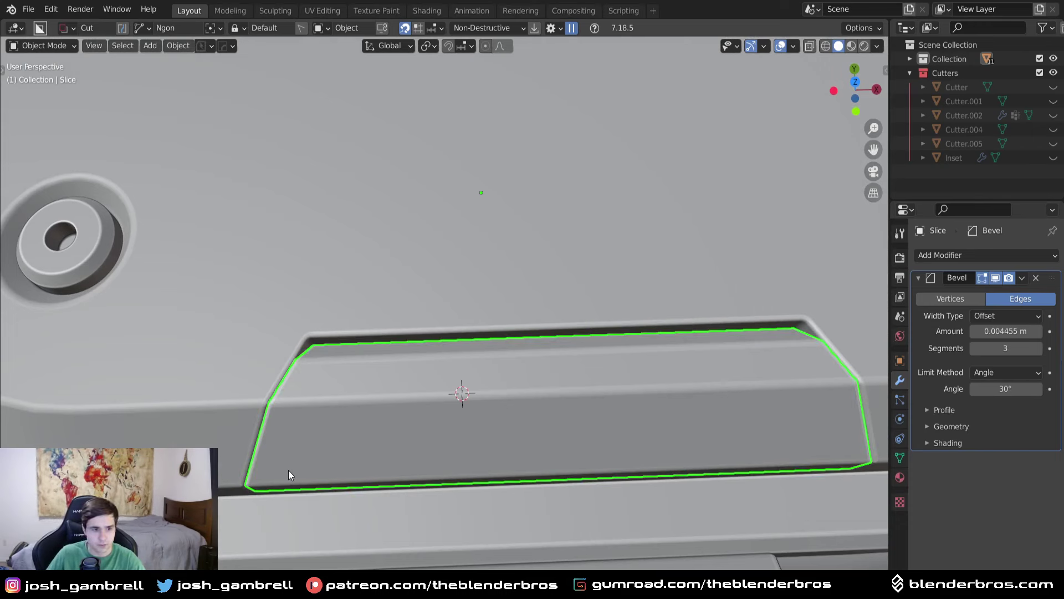
key("d")
left_click(290, 512)
key("KP_7")
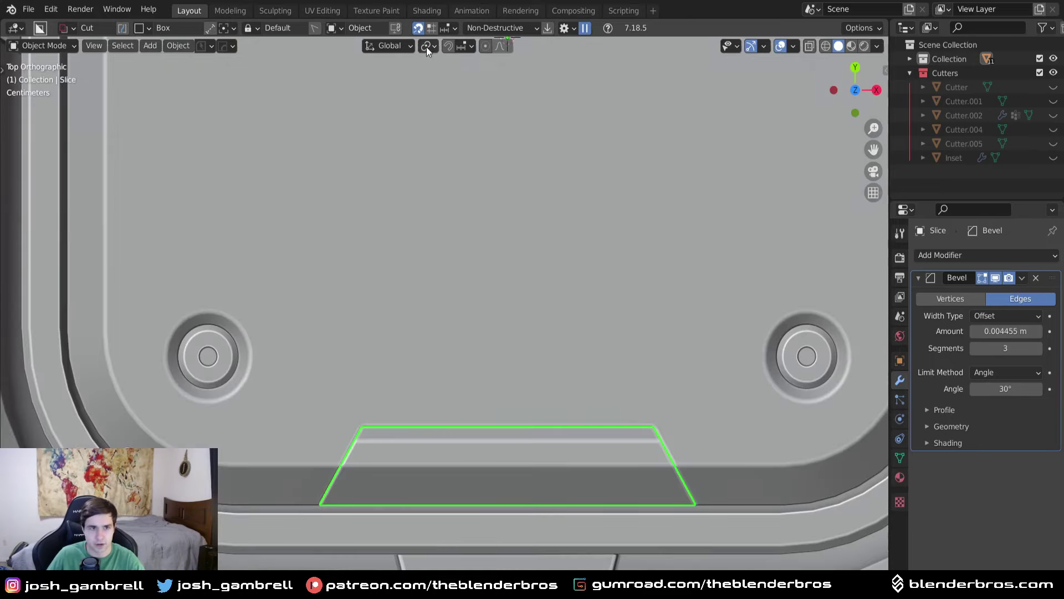
left_click(395, 28)
left_click_drag(345, 496, 368, 517)
Array the small box cutter to four copies along the front edge and extrude them into the sliced piece as a cut.
key("v")
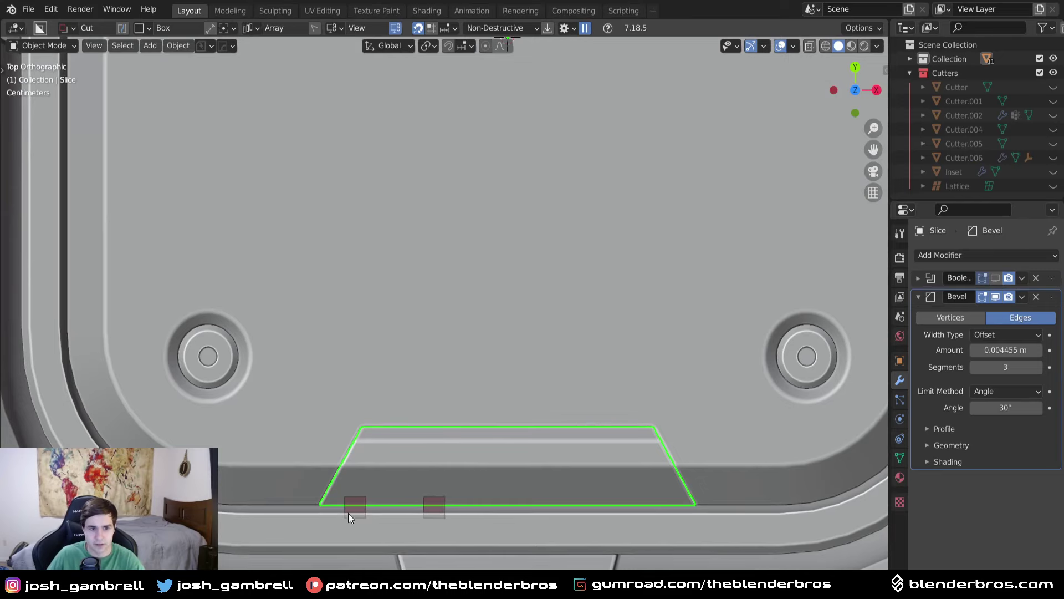
scroll(233, 511, "up", 1)
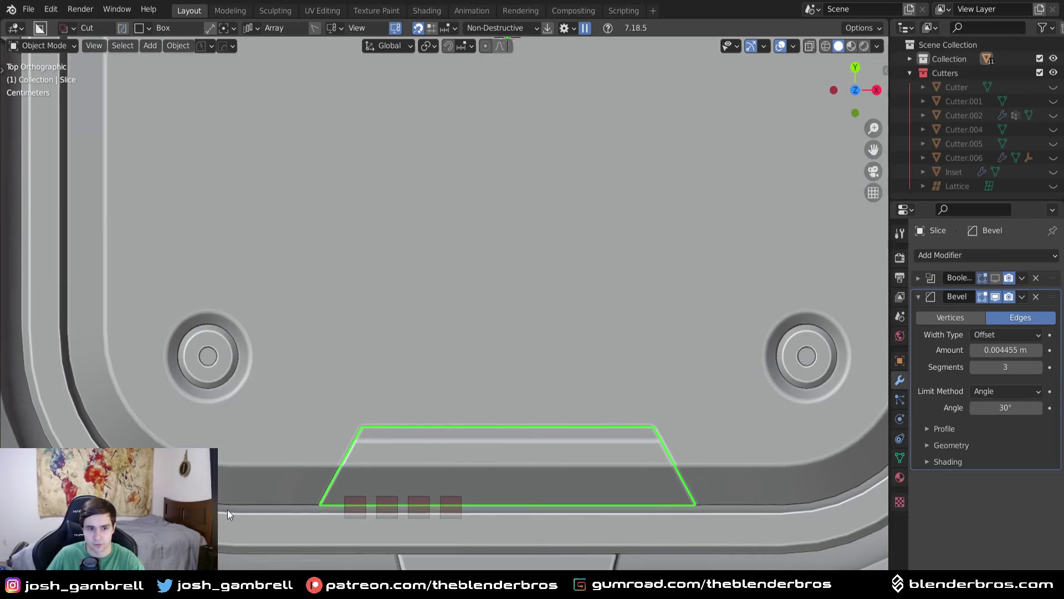
middle_click_drag(227, 510, 641, 442)
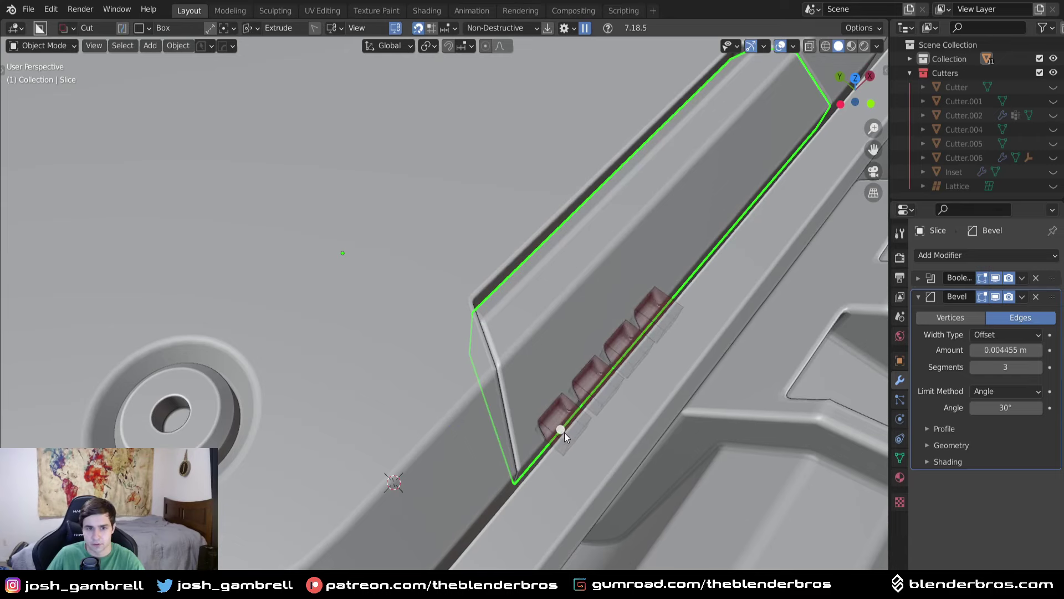
middle_click_drag(564, 433, 635, 387)
left_click(634, 386)
scroll(571, 370, "down", 4)
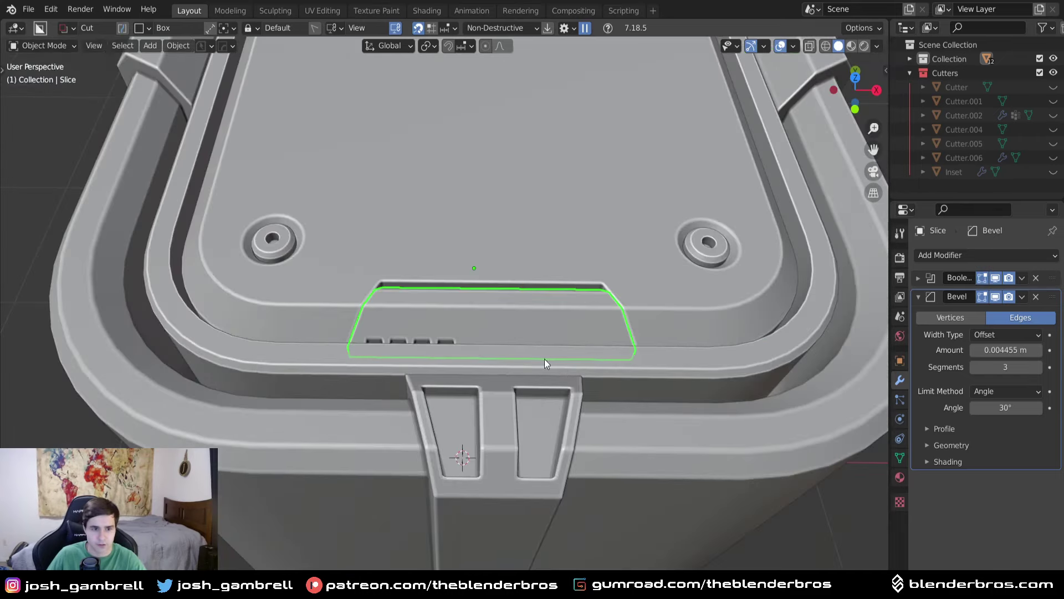
Mirror the sliced piece across the X axis so the notches repeat on its other half.
key("alt+x")
left_click(360, 269)
middle_click_drag(357, 269, 572, 392)
scroll(555, 381, "up", 3)
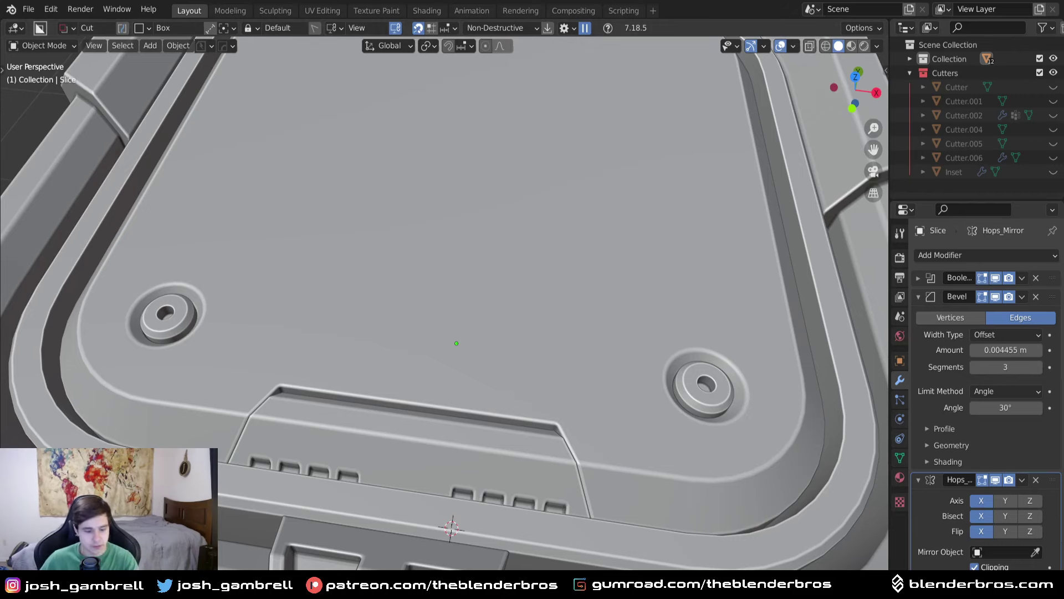
Reveal and select the notch cutter through the booleans of Ever Scroll and reduce its array to 3 copies.
middle_click_drag(358, 443, 382, 456)
key("KP_7")
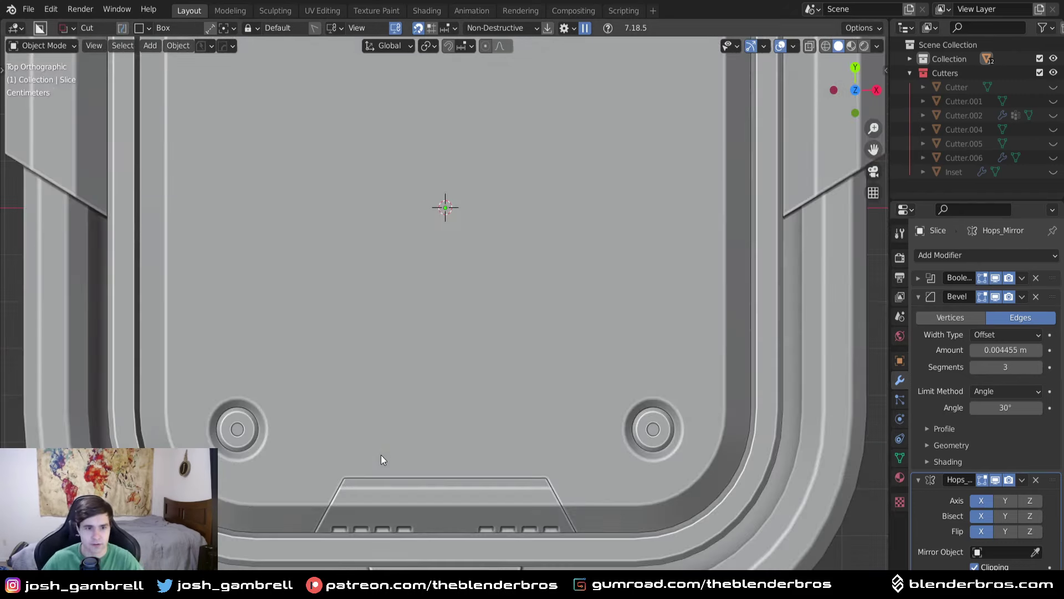
middle_click_drag(456, 436, 591, 337, "shift")
key("KP_7")
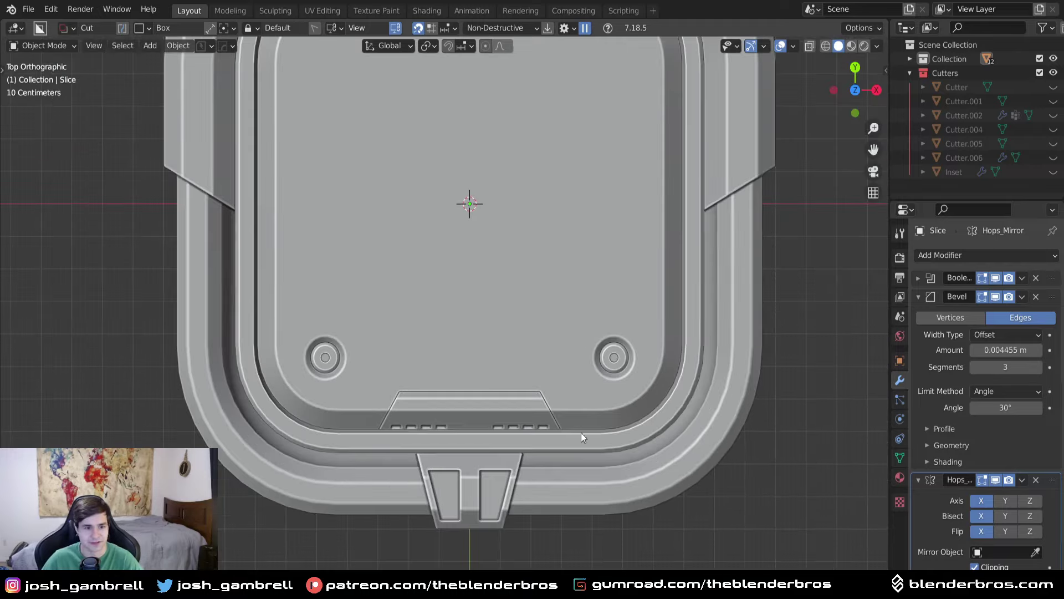
middle_click_drag(582, 433, 508, 360, "shift")
key("q")
left_click(505, 340)
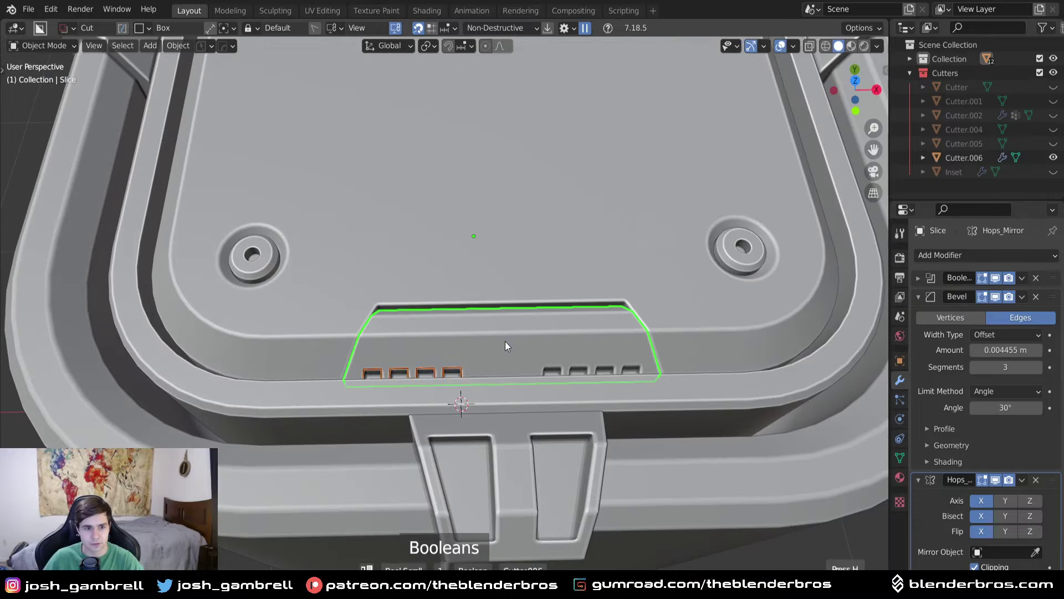
key("q")
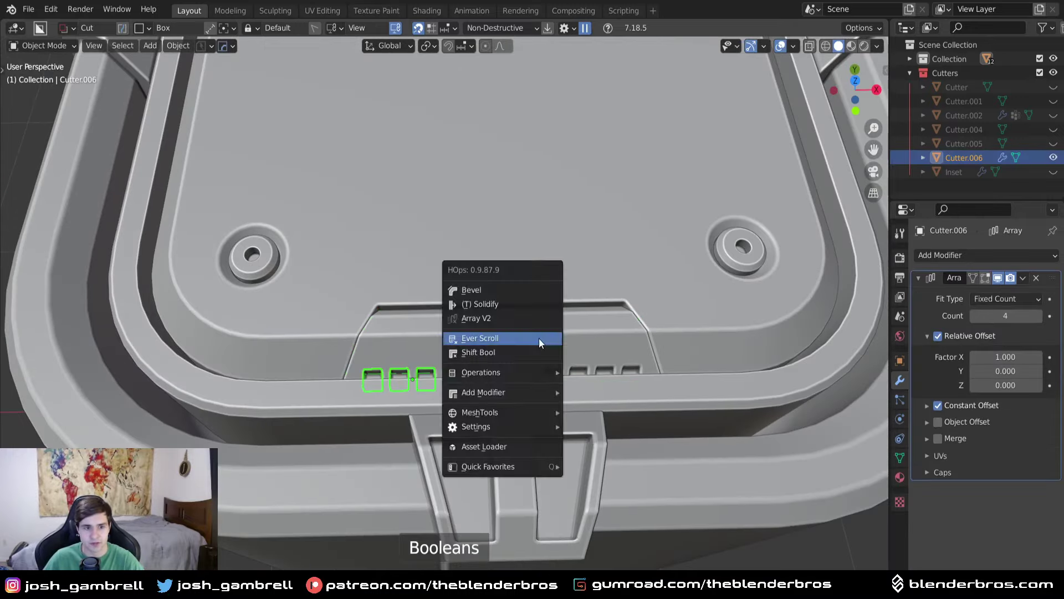
left_click(542, 319)
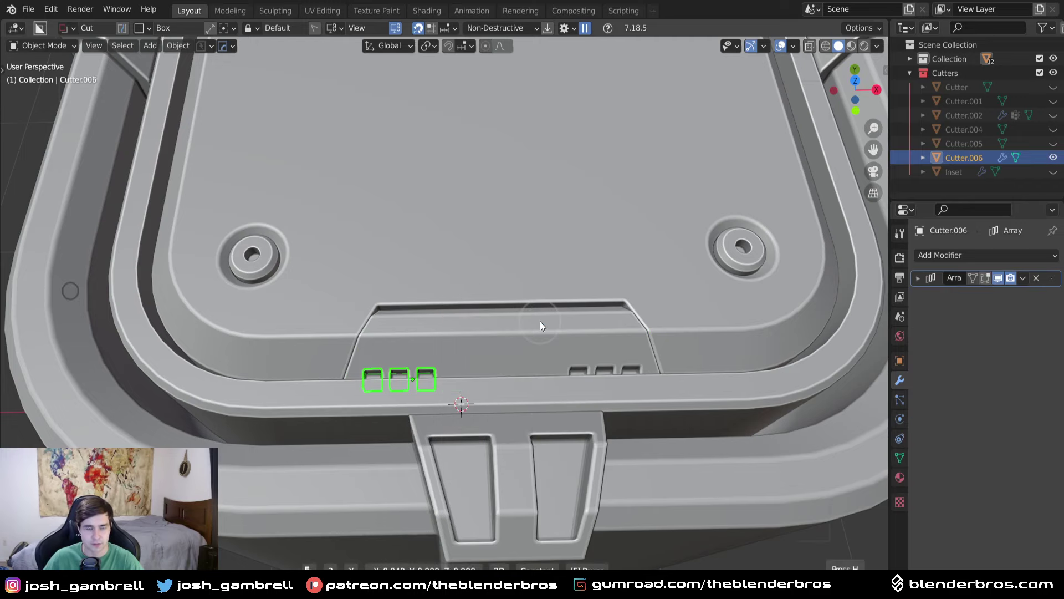
left_click(545, 324)
Move the notch cutter in top view from the front edge to the rear edge of the sliced piece.
middle_click_drag(615, 352, 570, 356)
key("shift+2")
scroll(569, 356, "up", 1)
scroll(569, 358, "up", 1)
key("KP_7")
key("g")
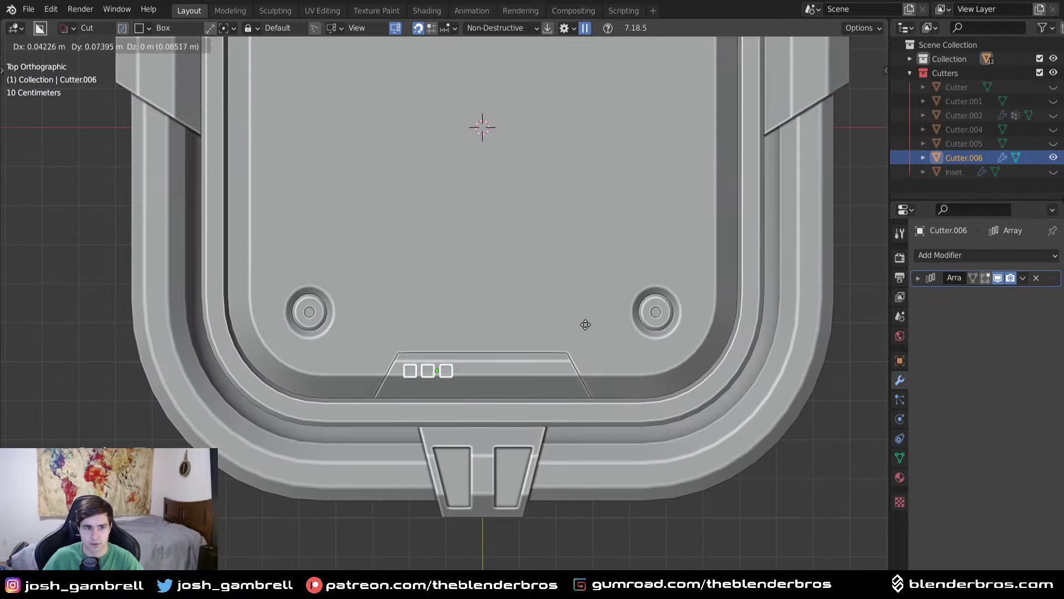
left_click(585, 316)
Raise the notch cutter about 0.054 m along Z so it cuts into the beveled rear edge of the sliced piece.
middle_click_drag(502, 507, 609, 439)
key("g")
key("z")
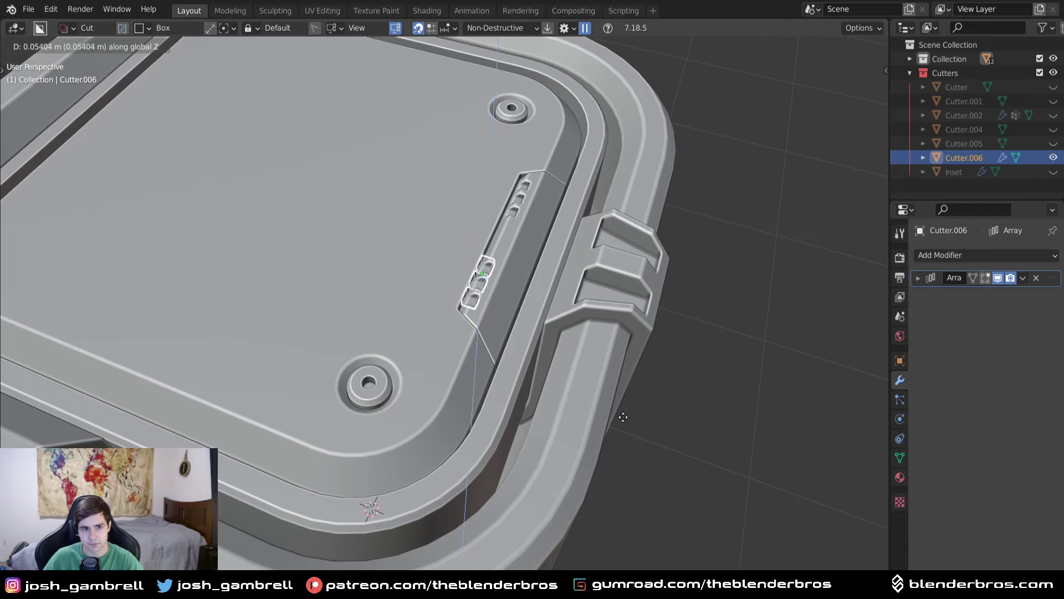
left_click(623, 417)
key("shift+2")
Examine the relocated notches on the lid and the overall container from several angles.
middle_click_drag(686, 469, 553, 511)
scroll(488, 510, "down", 7)
scroll(498, 440, "up", 5)
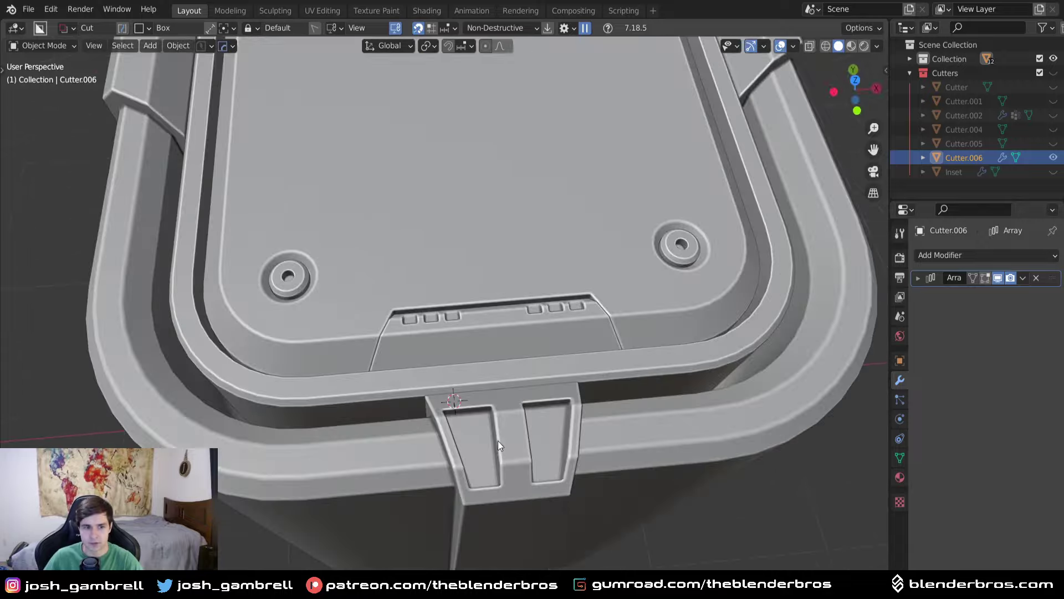
middle_click_drag(348, 281, 294, 261)
scroll(508, 279, "up", 3)
scroll(443, 359, "down", 4)
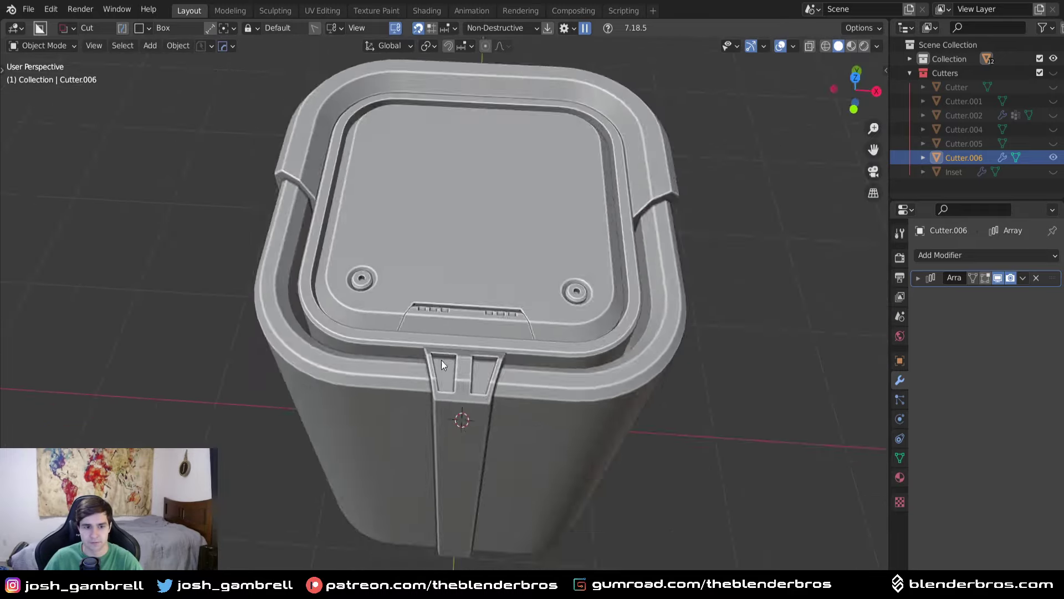
middle_click_drag(443, 360, 437, 408)
middle_click_drag(533, 358, 578, 353)
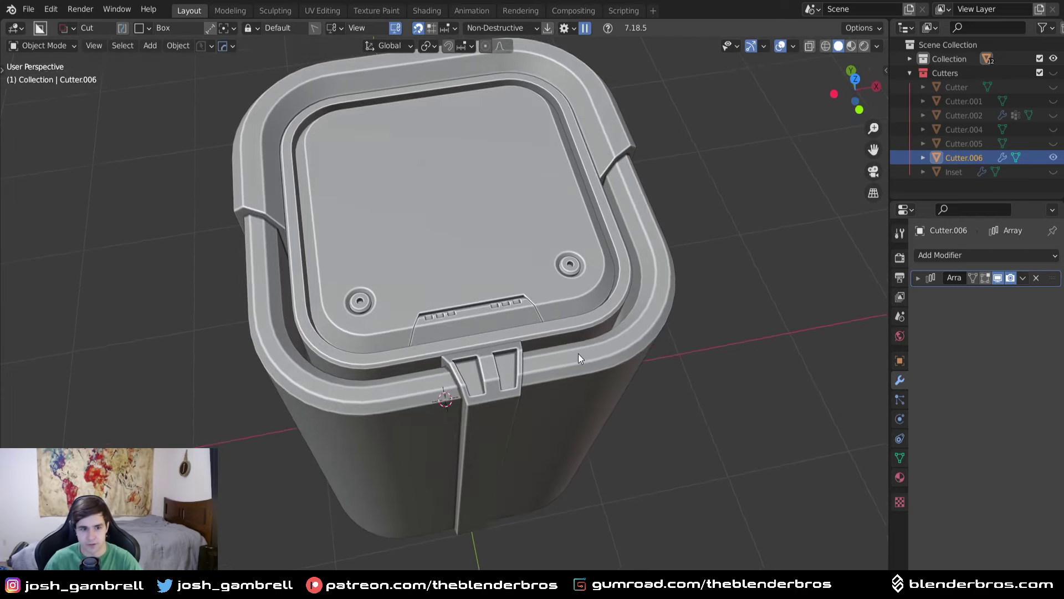
Select the container body and draw a small rectangular Box cutter in top view on the front rim beside the front tab.
key("KP_7")
middle_click_drag(473, 467, 419, 384, "shift")
scroll(432, 356, "up", 3)
left_click(493, 331)
key("d")
key("Escape")
left_click_drag(464, 355, 512, 369)
Extrude the rim cutter down over the outer edge and cut it as a Wedge Box.
middle_click_drag(513, 369, 440, 299)
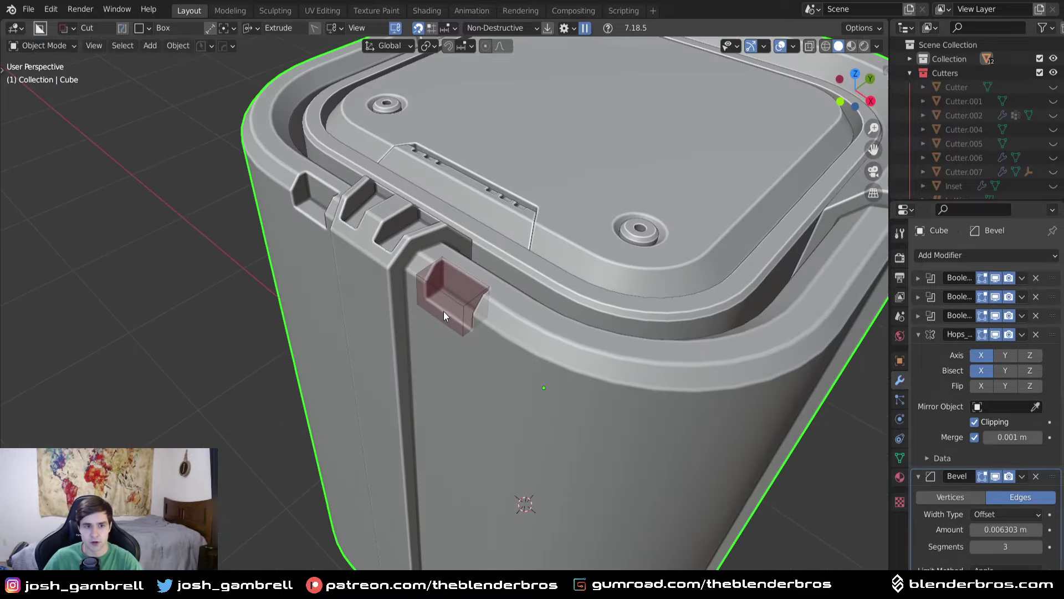
key("w")
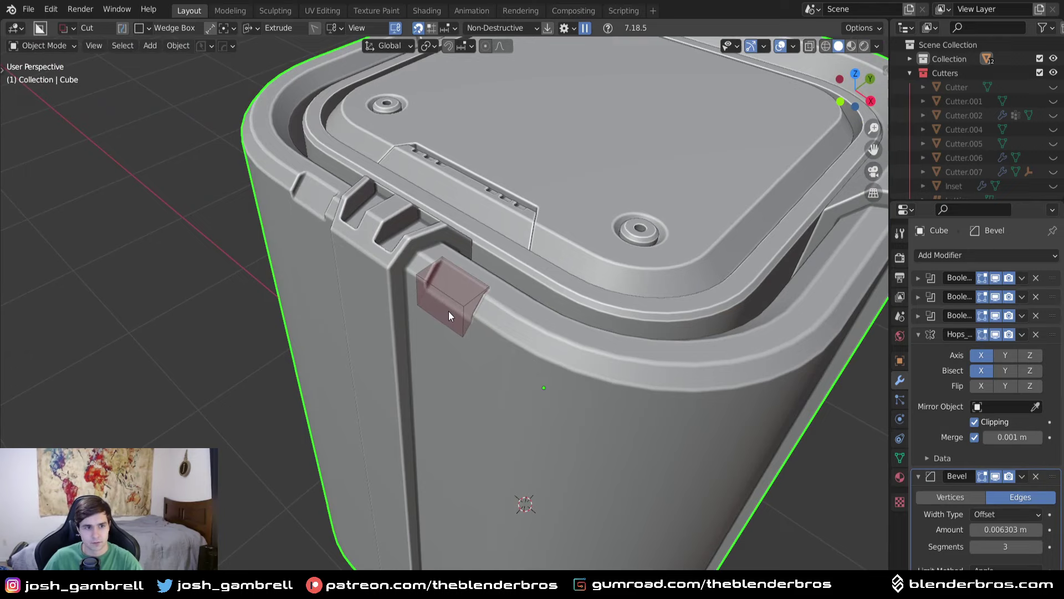
left_click(449, 311)
Cut two small holes with the 64-sided Circle cutter into the body's top rim around the front corner.
middle_click_drag(448, 311, 601, 434)
middle_click_drag(601, 435, 657, 546, "shift")
scroll(657, 550, "up", 3)
key("d")
left_click(421, 456)
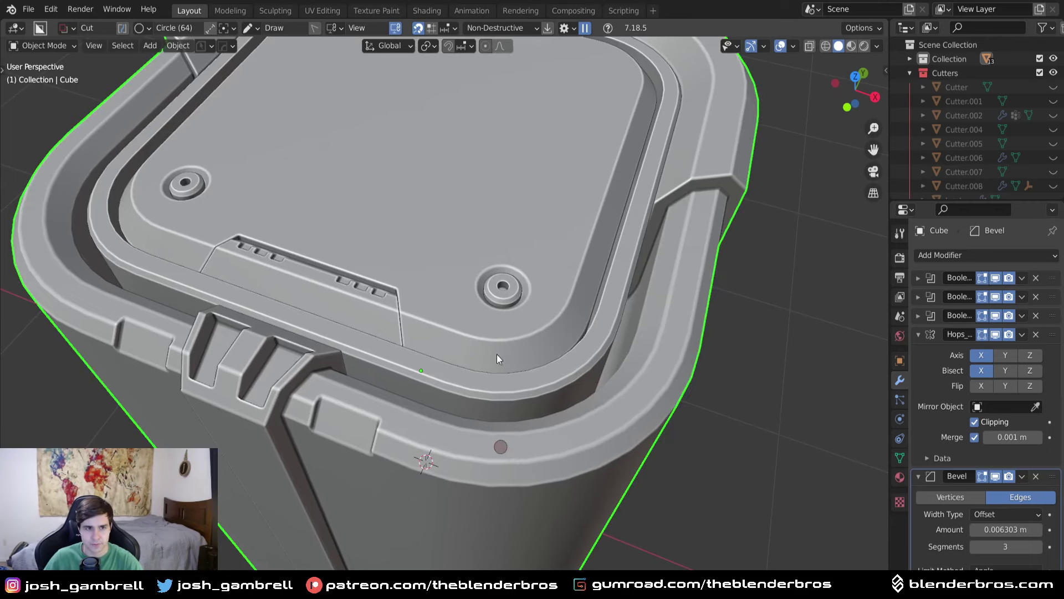
left_click(395, 30)
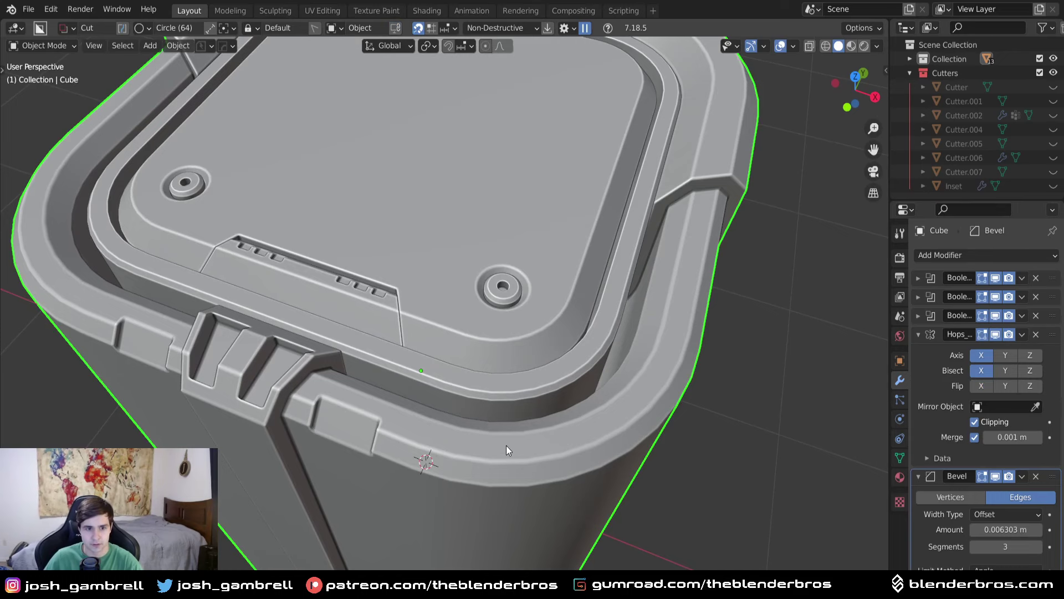
left_click_drag(506, 445, 511, 452)
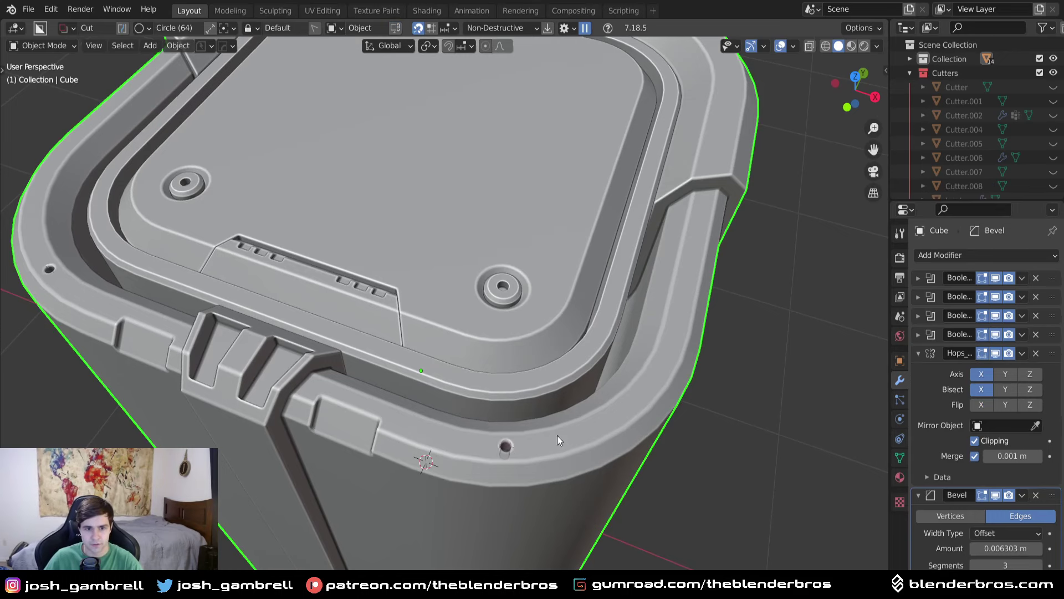
left_click_drag(653, 381, 653, 395)
scroll(584, 452, "down", 4)
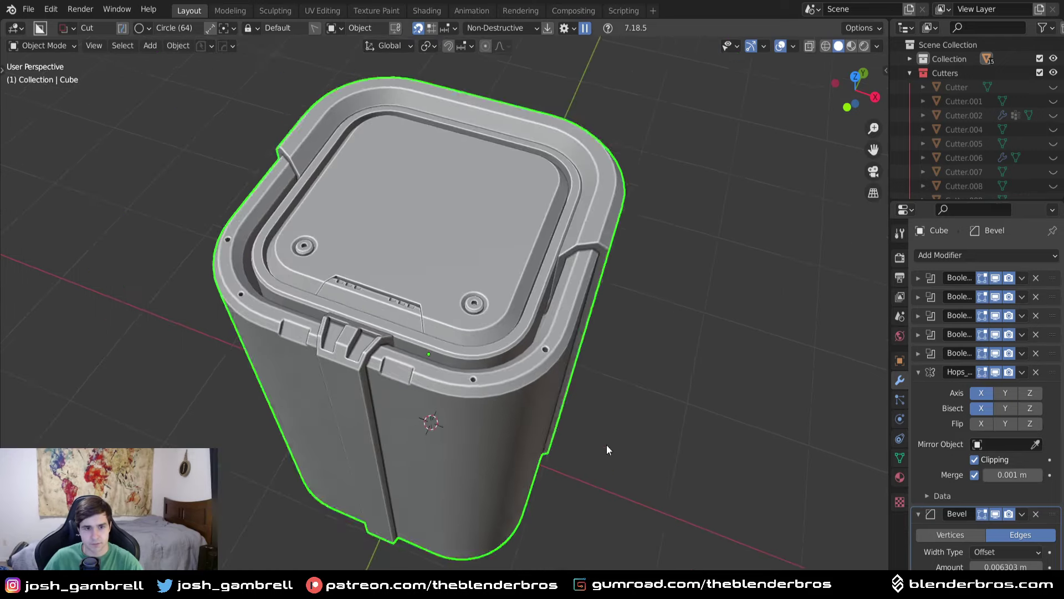
Draw a four-sided Ngon cutter in top view around the front corner of the container body.
middle_click_drag(585, 452, 698, 506)
scroll(665, 494, "down", 4)
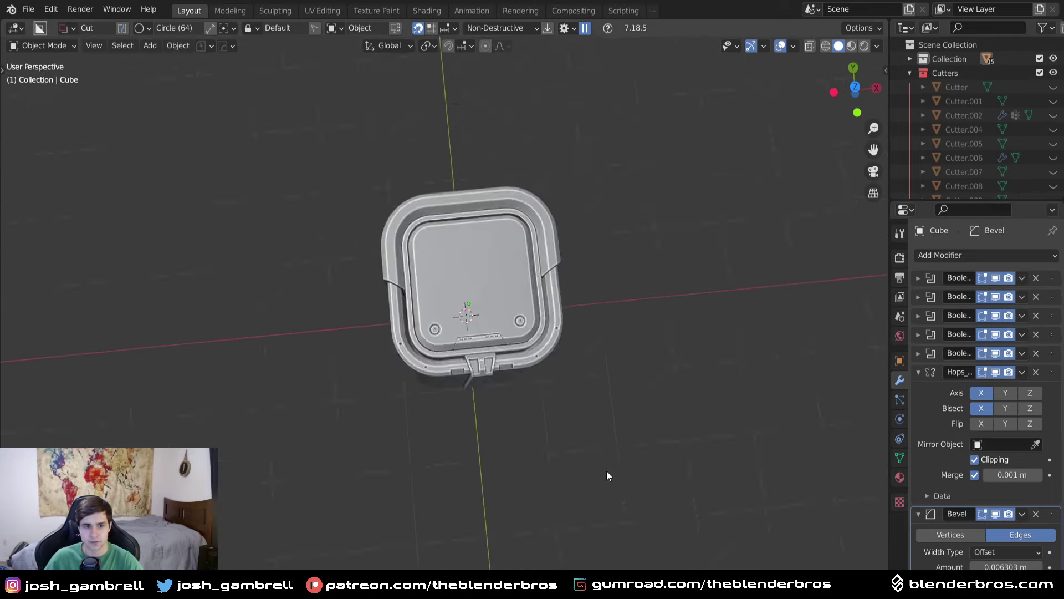
scroll(641, 399, "up", 3)
middle_click_drag(610, 466, 499, 499)
middle_click_drag(659, 356, 361, 323)
key("KP_7")
left_click(544, 337)
key("d")
left_click(544, 419)
left_click(491, 393)
left_click(528, 291)
left_click(597, 243)
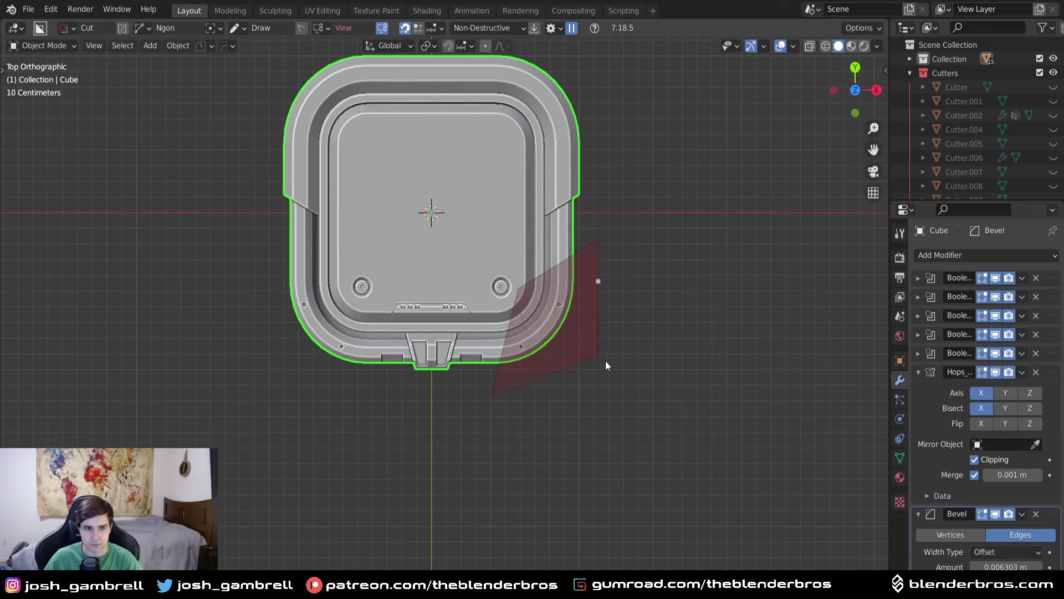
double_click(607, 363)
Extrude the corner Ngon cutter partway down the body and apply it as a cut.
middle_click_drag(606, 363, 608, 272)
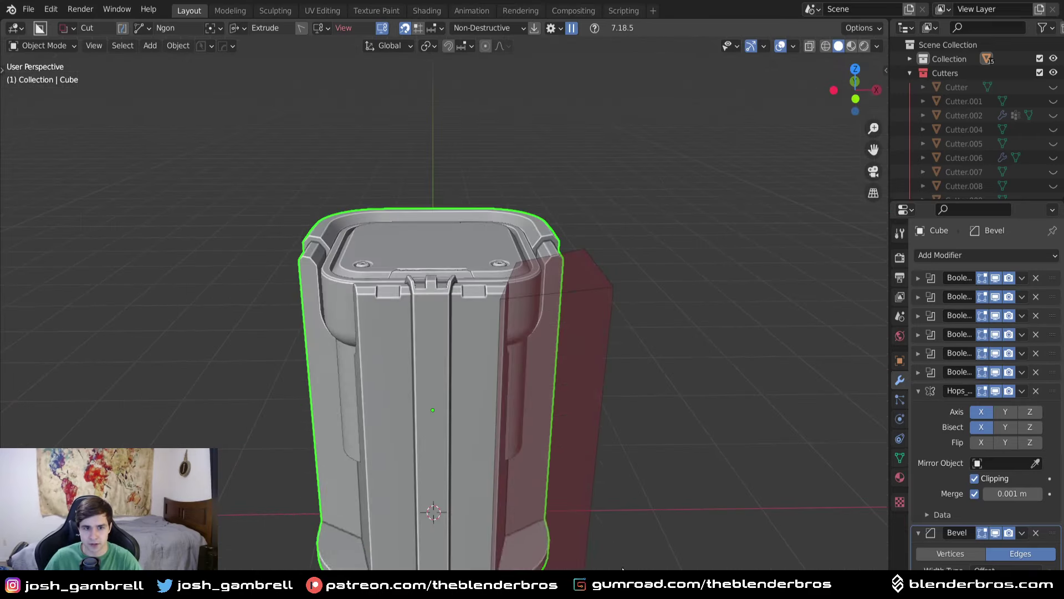
middle_click_drag(589, 478, 550, 314)
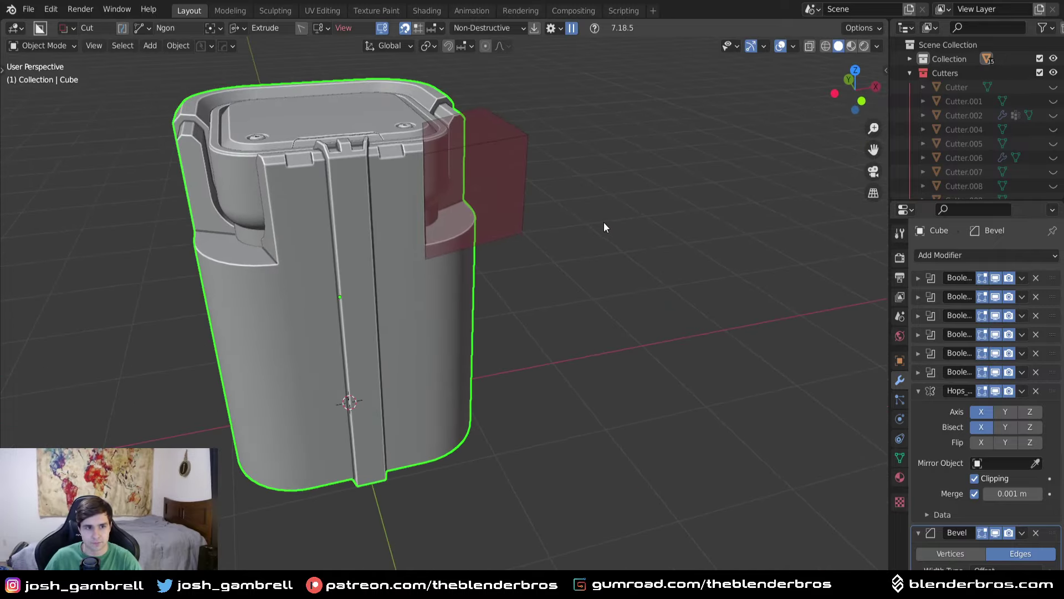
left_click(603, 222)
Select the container body and bring up its corner cutter through the booleans of Ever Scroll.
scroll(418, 265, "down", 4)
left_click(615, 294)
scroll(549, 315, "up", 3)
left_click(466, 285)
key("q")
left_click(458, 309)
Scale and move the corner cutter along Z until it spans the full height of the container body.
key("s")
key("z")
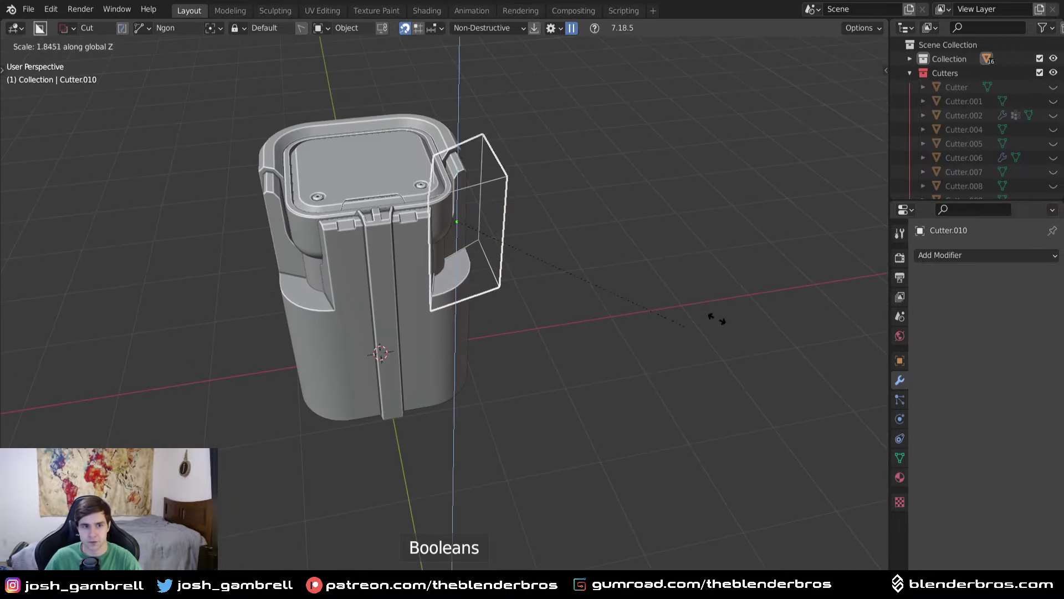
left_click(836, 253)
key("g")
key("z")
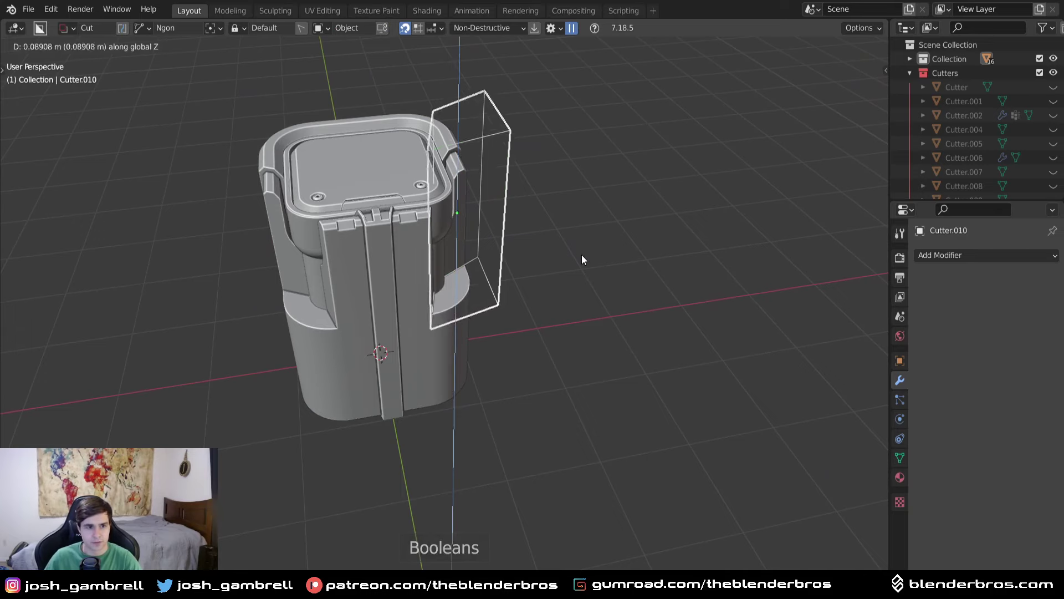
left_click(581, 254)
middle_click_drag(581, 255, 511, 390)
key("s")
key("z")
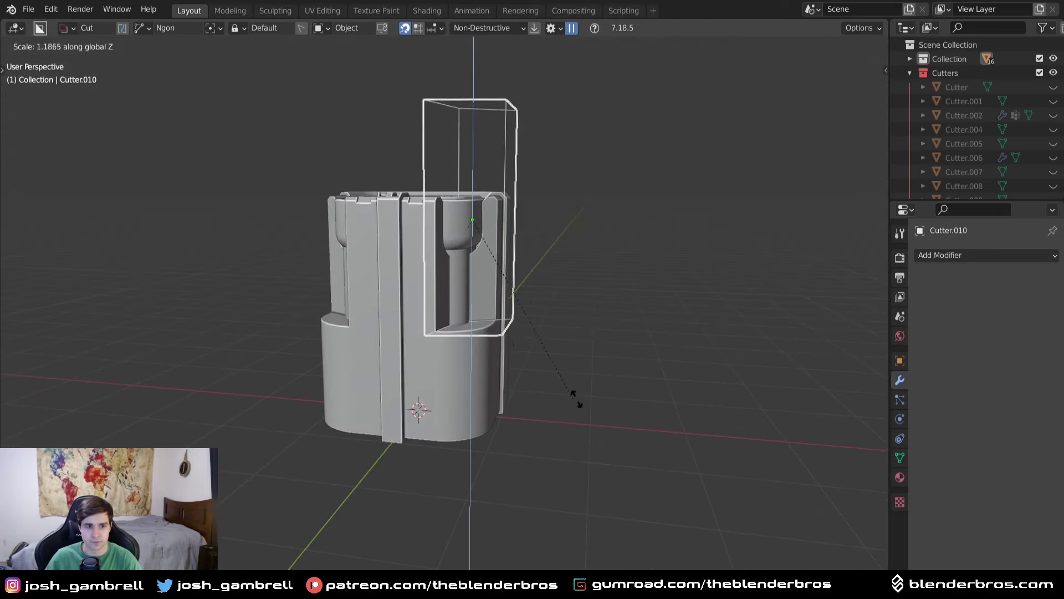
left_click(631, 404)
key("g")
key("z")
left_click(625, 361)
middle_click_drag(603, 348, 548, 359)
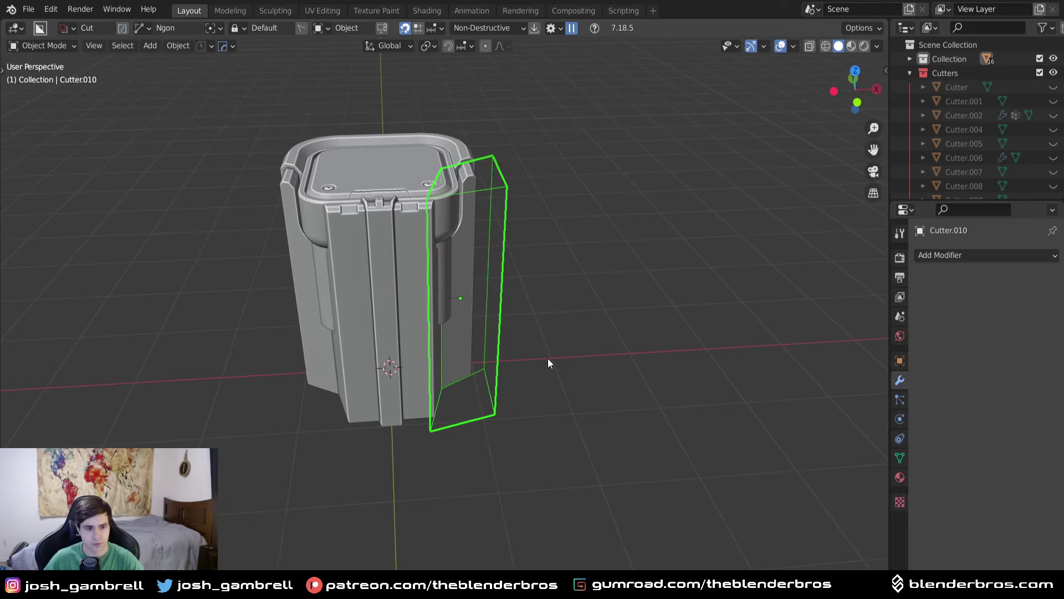
key("q")
left_click(536, 403)
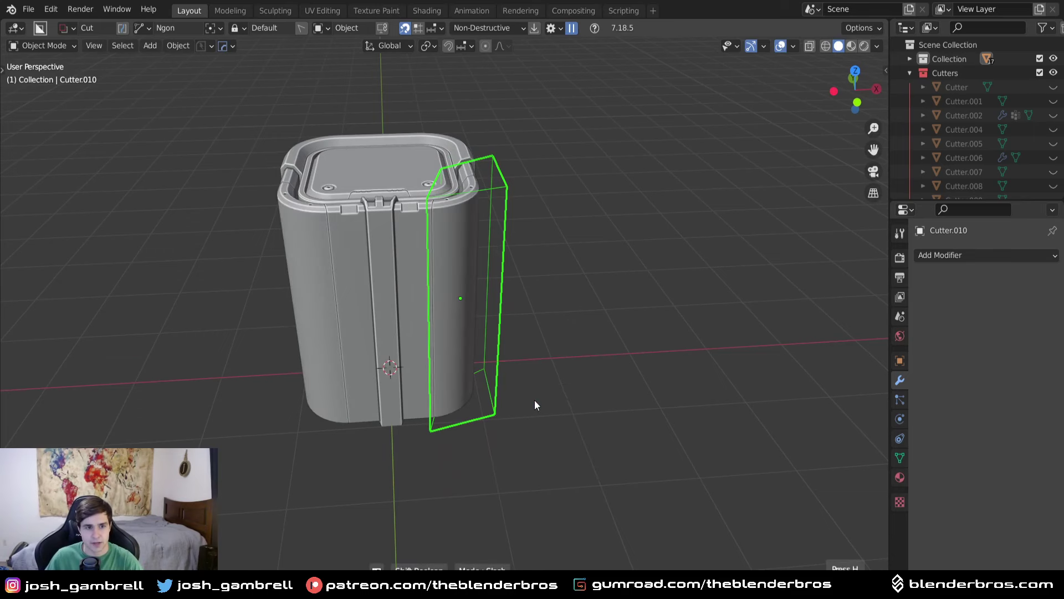
scroll(535, 400, "up", 1)
scroll(534, 400, "down", 1)
scroll(535, 401, "up", 1)
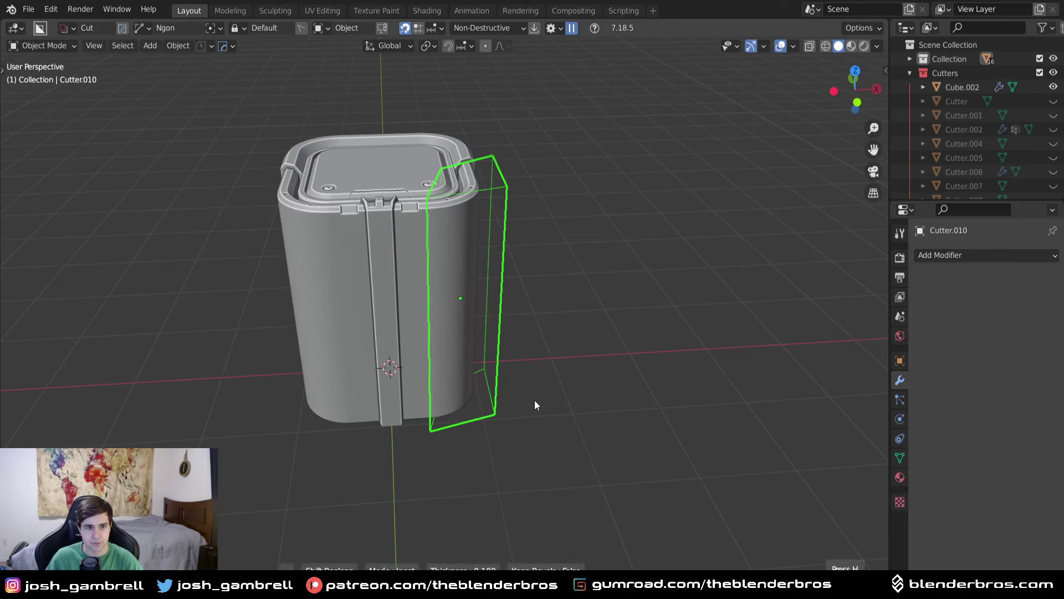
middle_click_drag(535, 400, 490, 425)
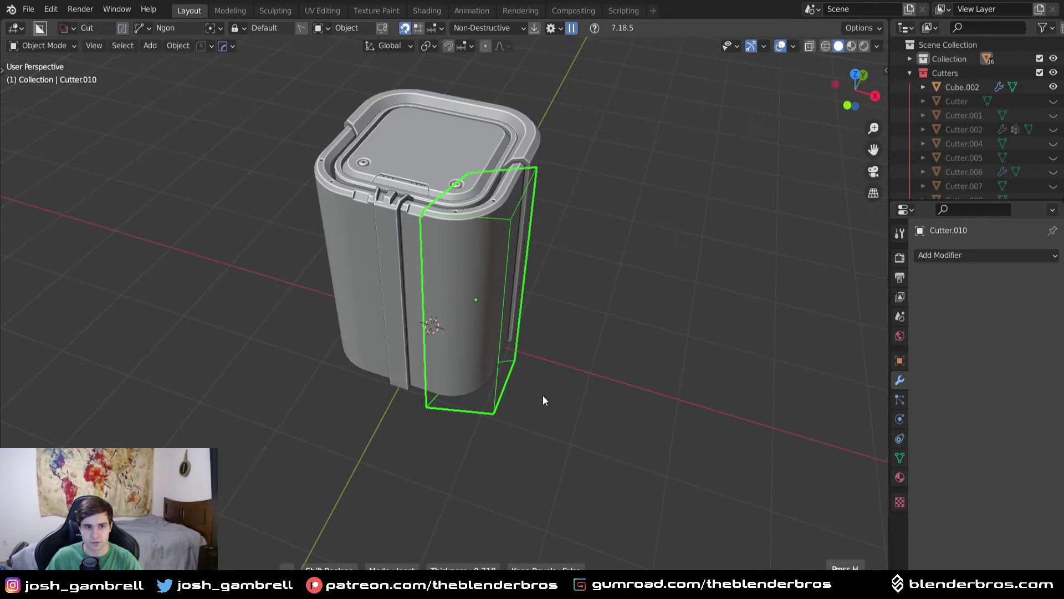
left_click(606, 381)
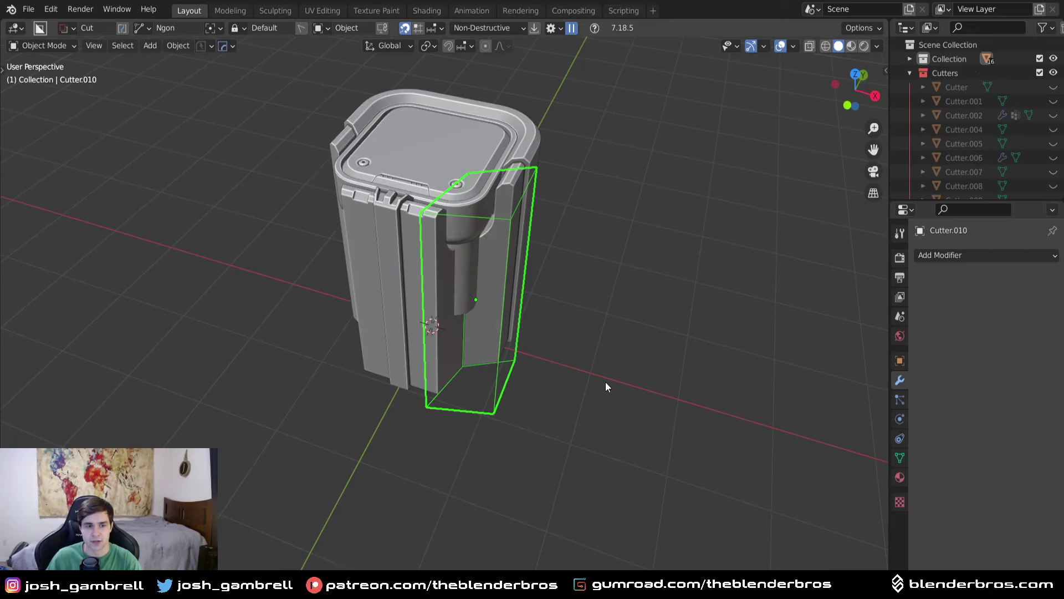
Convert the body's corner cut to Inset mode with Shift Boolean, using a very thin thickness to form a narrow panel line.
scroll(569, 311, "up", 5)
key("q")
left_click(541, 373)
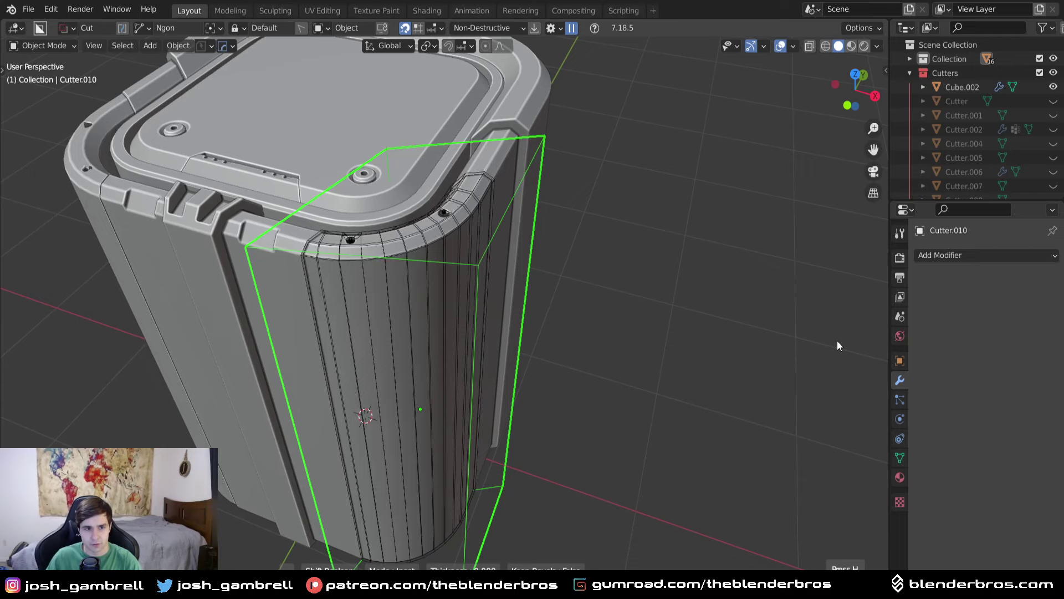
left_click(838, 340)
key("1")
Select the container body and run HOps Bevel with 3 segments to restore clean bevels along the rim cut.
scroll(518, 249, "up", 4)
middle_click_drag(594, 256, 557, 303)
scroll(558, 303, "up", 4)
middle_click_drag(488, 189, 573, 281, "shift")
scroll(573, 280, "up", 3)
middle_click_drag(592, 191, 554, 244, "shift")
left_click(584, 185)
scroll(576, 241, "up", 3)
key("q")
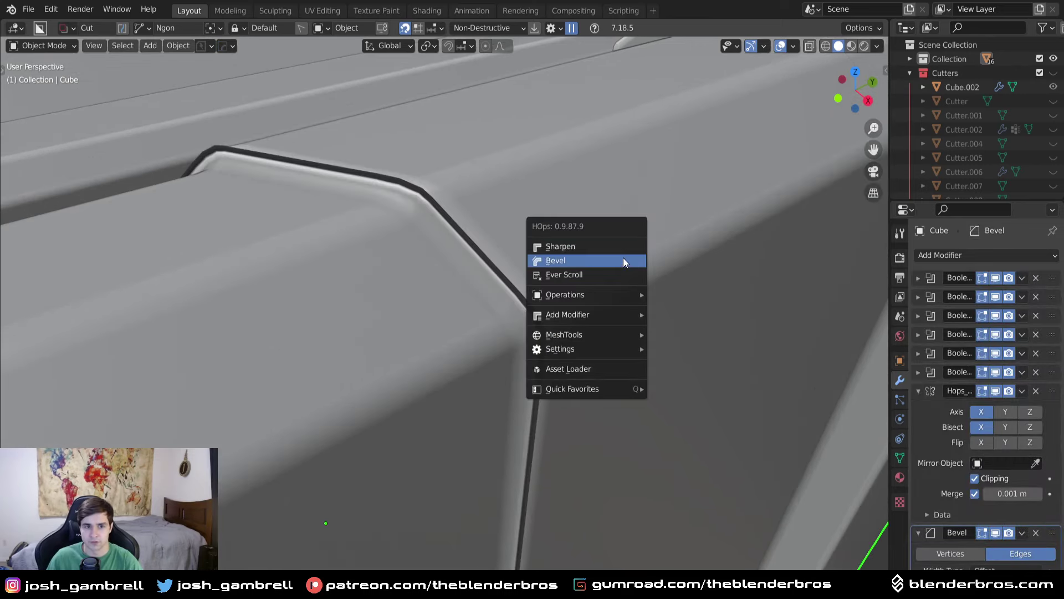
left_click(623, 257)
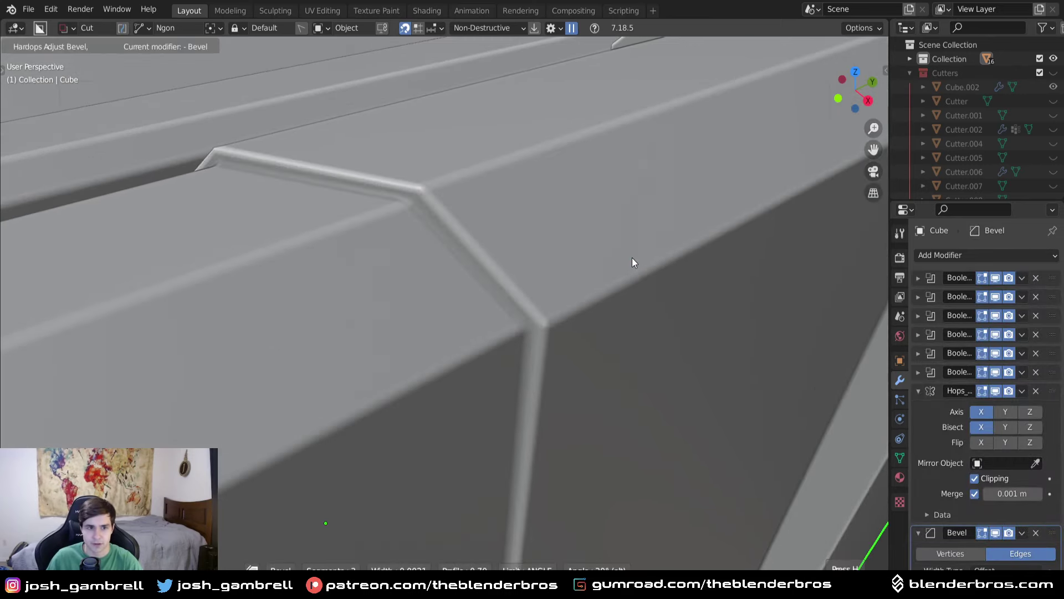
left_click(631, 257)
scroll(627, 260, "down", 10)
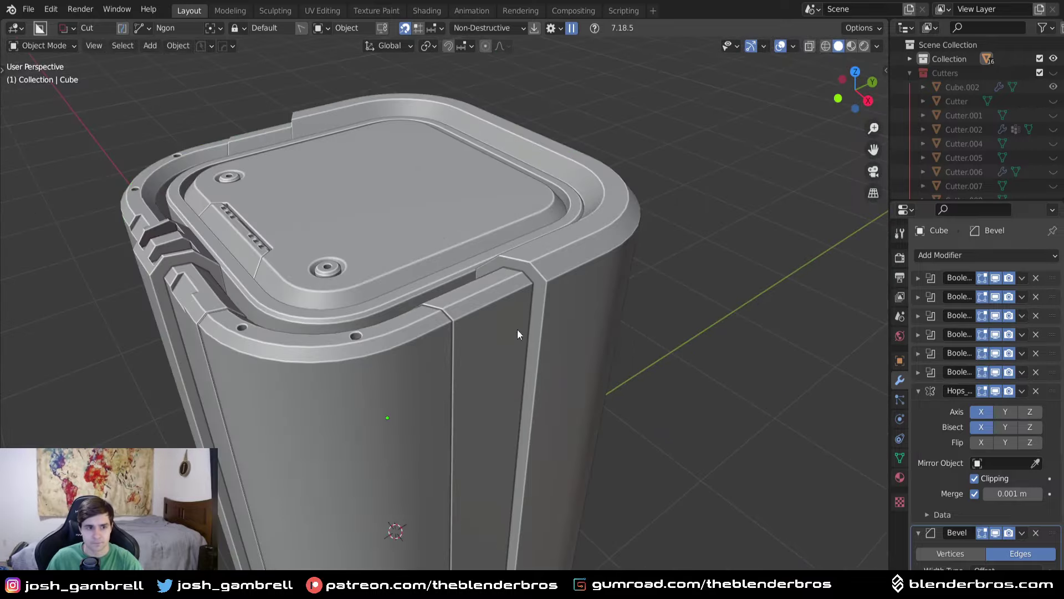
Select the lid and set the BoxCutter shape to Box.
middle_click_drag(511, 368, 661, 360)
scroll(661, 360, "up", 5)
middle_click_drag(594, 388, 571, 303)
scroll(539, 400, "down", 4)
scroll(570, 303, "up", 3)
middle_click_drag(498, 260, 514, 283)
left_click(472, 309)
scroll(502, 402, "down", 5)
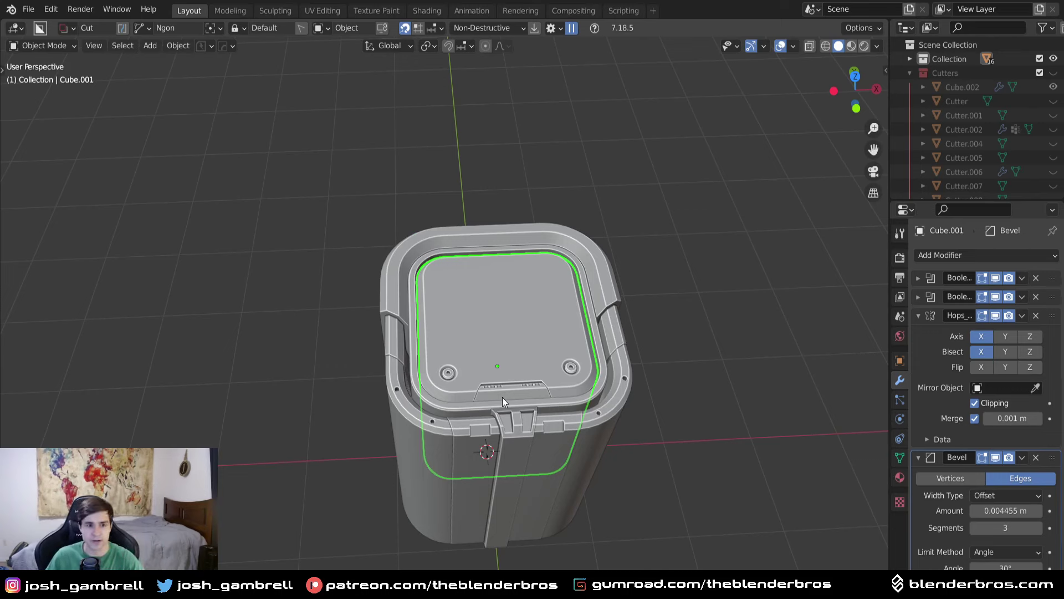
key("d")
left_click(423, 441)
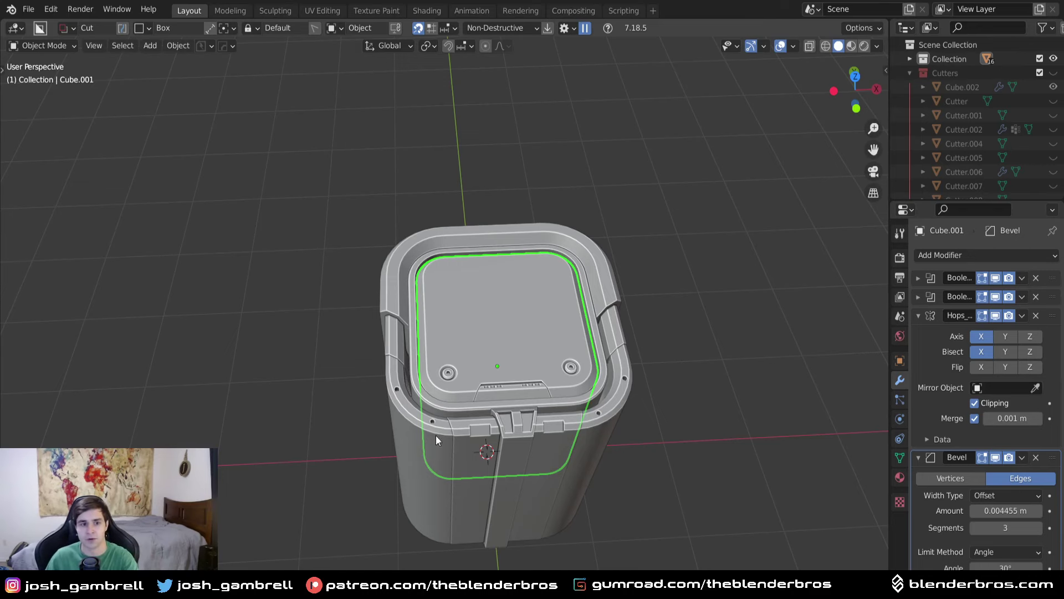
Cut a small mirrored rectangular slot into the lid's top face near its rear edge, drawing it on the positive X side.
middle_click_drag(441, 436, 686, 487)
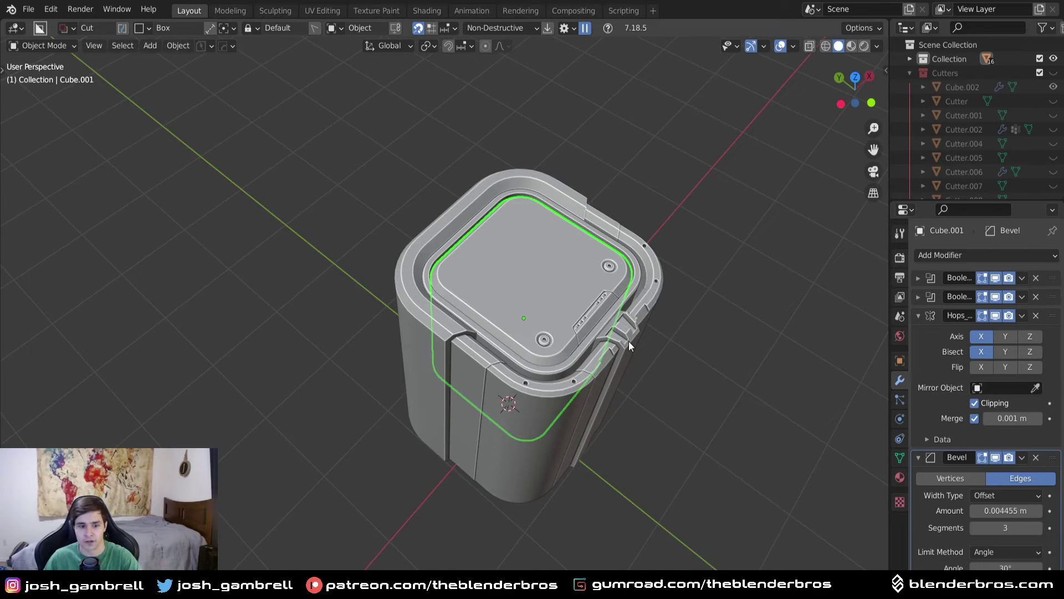
middle_click_drag(628, 341, 579, 333)
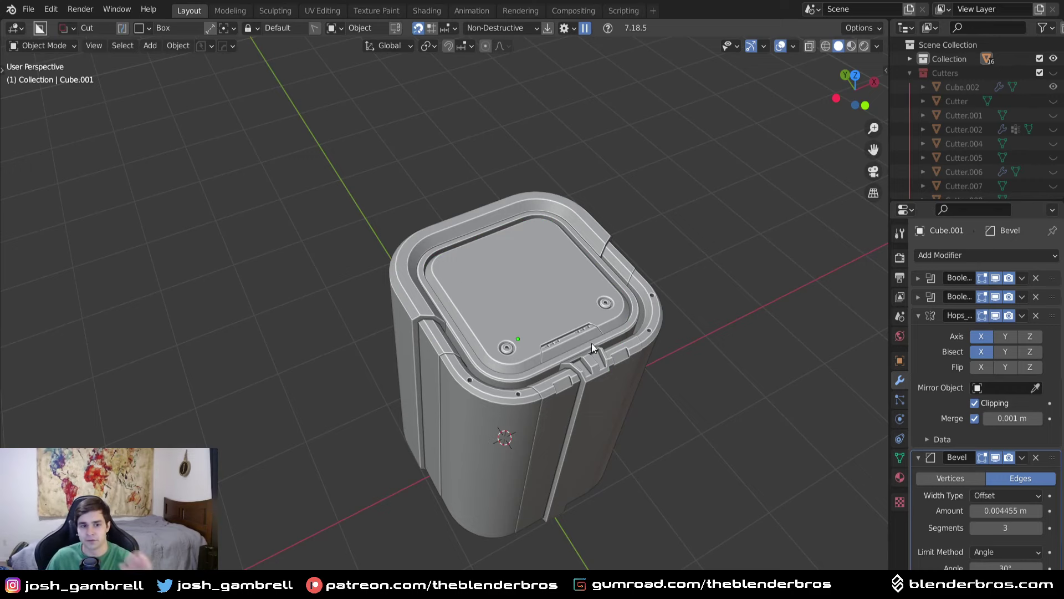
middle_click_drag(593, 349, 550, 351)
scroll(551, 364, "up", 5)
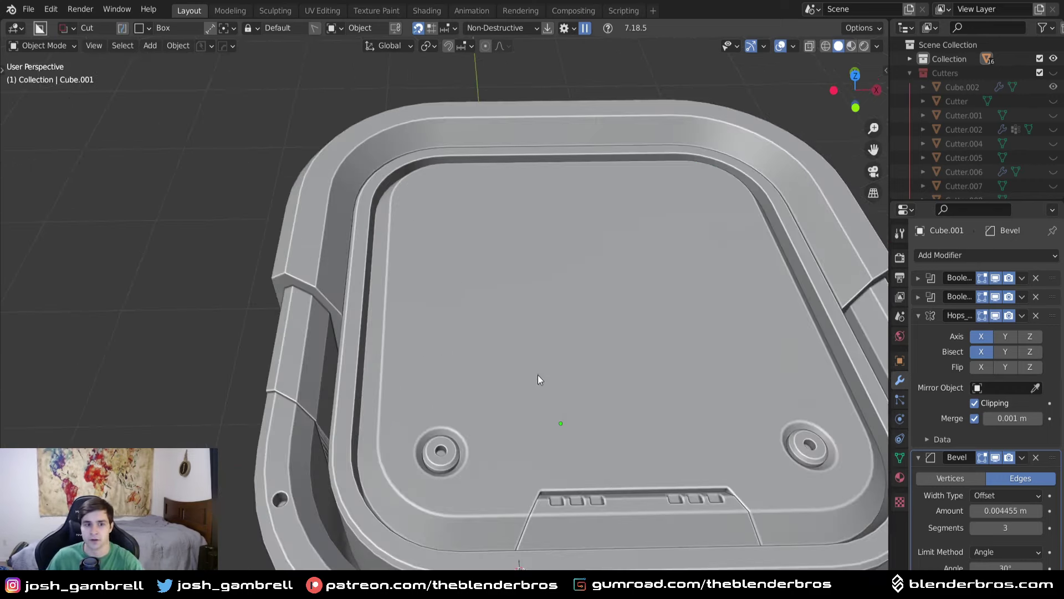
middle_click_drag(471, 192, 468, 212)
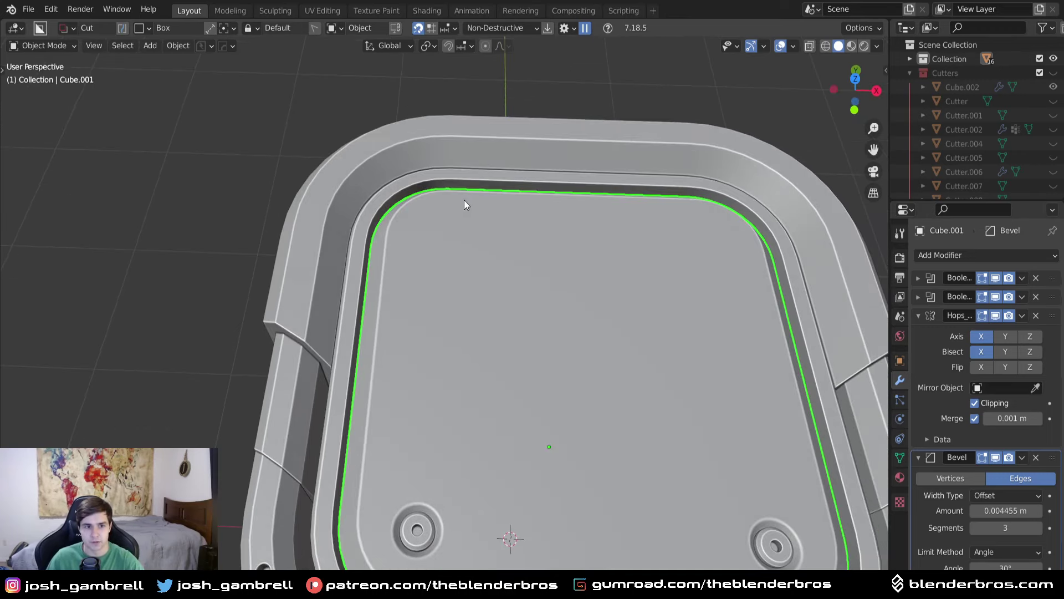
left_click_drag(464, 201, 529, 207)
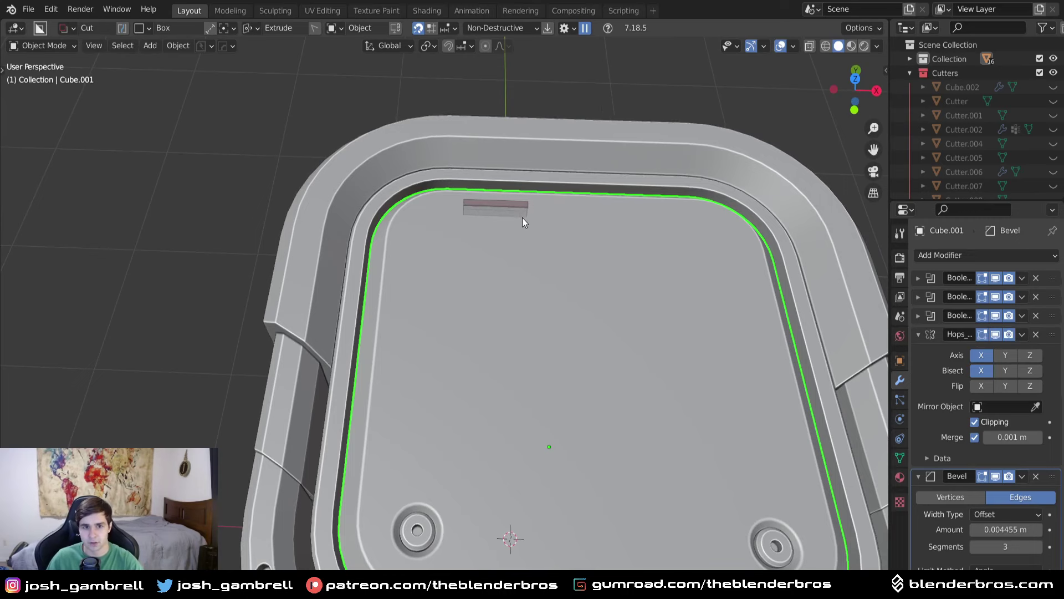
right_click(522, 217)
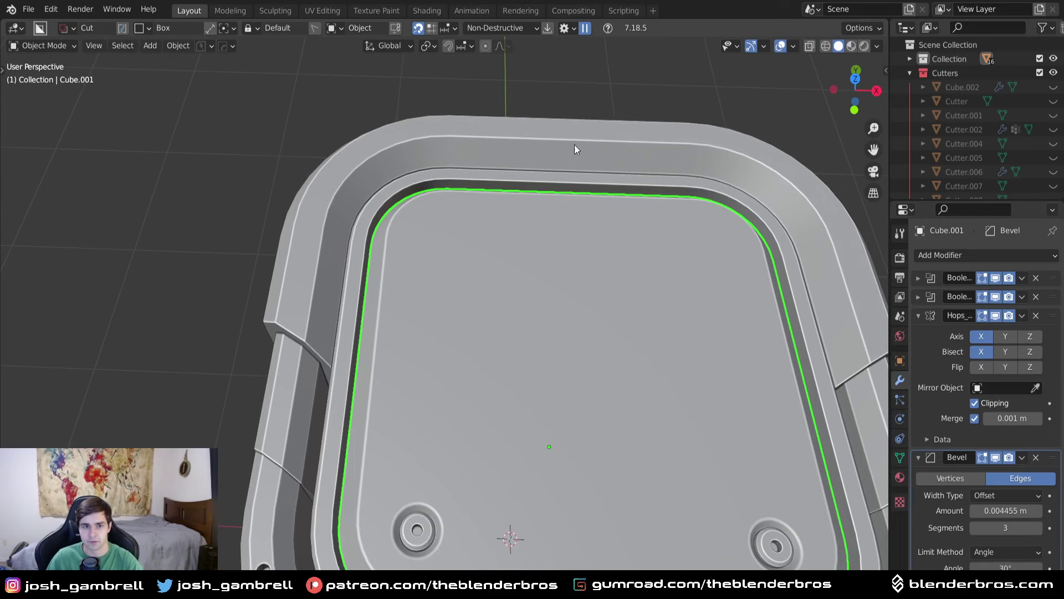
left_click_drag(627, 206, 676, 214)
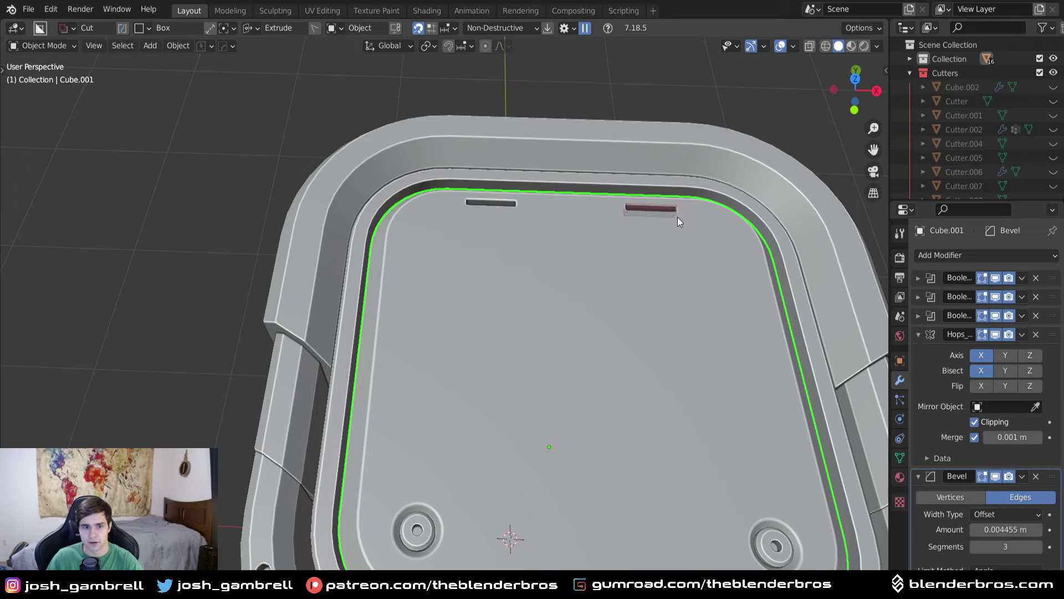
left_click(678, 217)
Select the container body and cut a mirrored Wedge Box notch into the outer rear rim.
scroll(676, 275, "down", 5)
mouse_move(676, 274)
middle_mouse_down()
mouse_move(707, 293)
mouse_move(728, 281)
mouse_move(665, 284)
middle_mouse_up()
scroll(536, 287, "up", 4)
middle_click_drag(535, 287, 612, 304)
scroll(499, 304, "down", 4)
scroll(613, 305, "up", 3)
middle_click_drag(550, 267, 482, 287)
scroll(484, 286, "up", 2)
left_click(366, 196)
left_click_drag(517, 187, 575, 162)
middle_click_drag(710, 285, 482, 243)
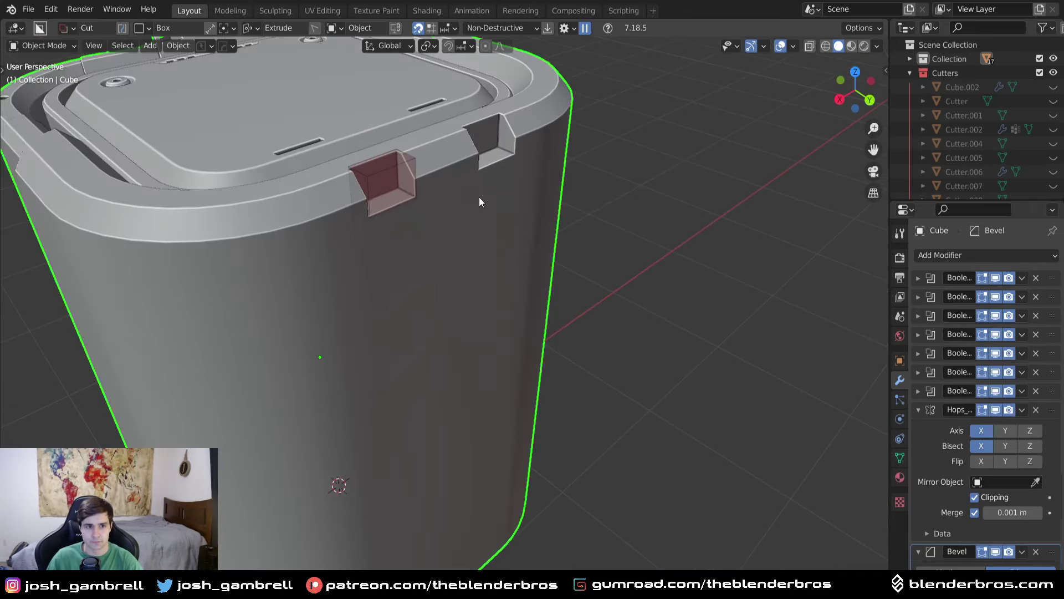
key("v")
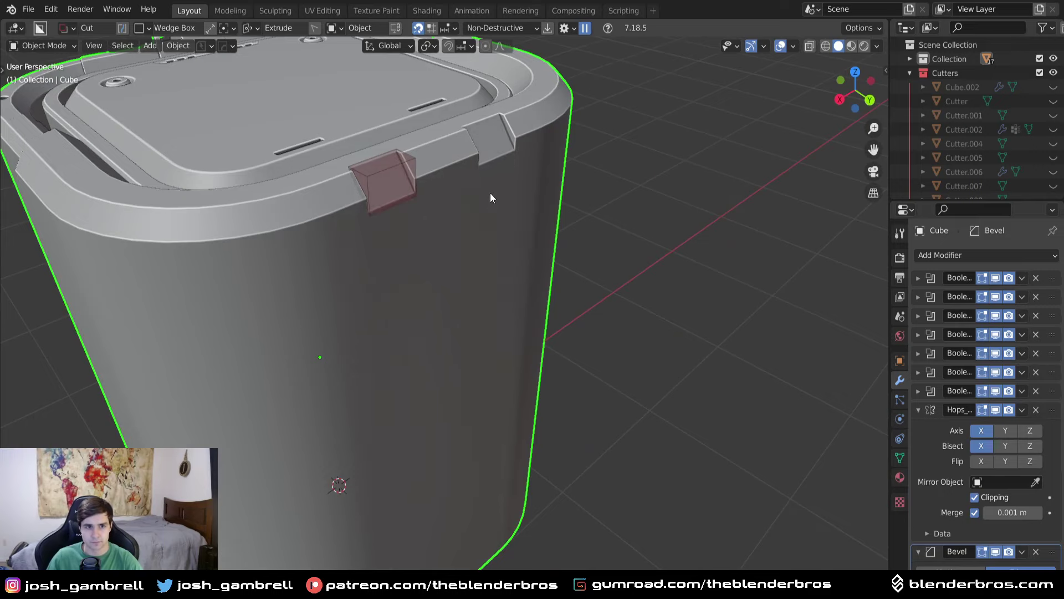
left_click(491, 193)
Bring up the rear rim's wedge cutter through the HOps menu and try to delete it.
scroll(456, 314, "down", 4)
middle_click_drag(455, 314, 433, 376)
left_click(570, 292)
key("q")
left_click(563, 300)
left_click(563, 300)
key("Delete")
Undo the recent edits back to before the rear rim's wedge notches were cut.
scroll(602, 313, "down", 3)
scroll(644, 391, "up", 3)
scroll(643, 383, "up", 3)
key("ctrl+z")
key("ctrl+z")
key("ctrl+z")
key("ctrl+z")
key("ctrl+z")
key("ctrl+z")
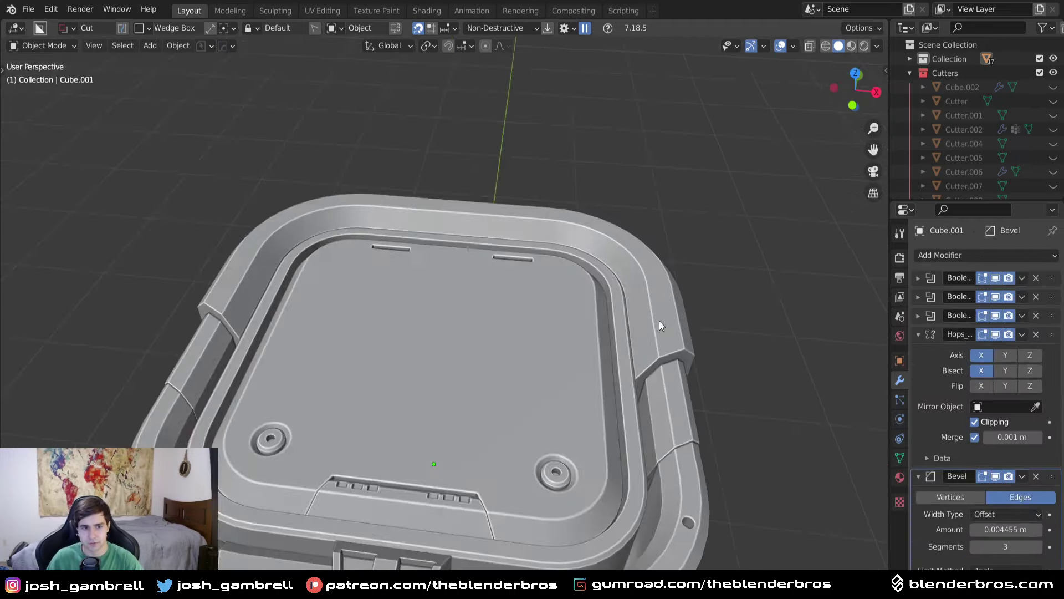
Draw a six-sided Ngon cutter in top view over the rear half of the lid, with a straight middle edge and angled sides.
key("KP_7")
scroll(590, 351, "up", 3)
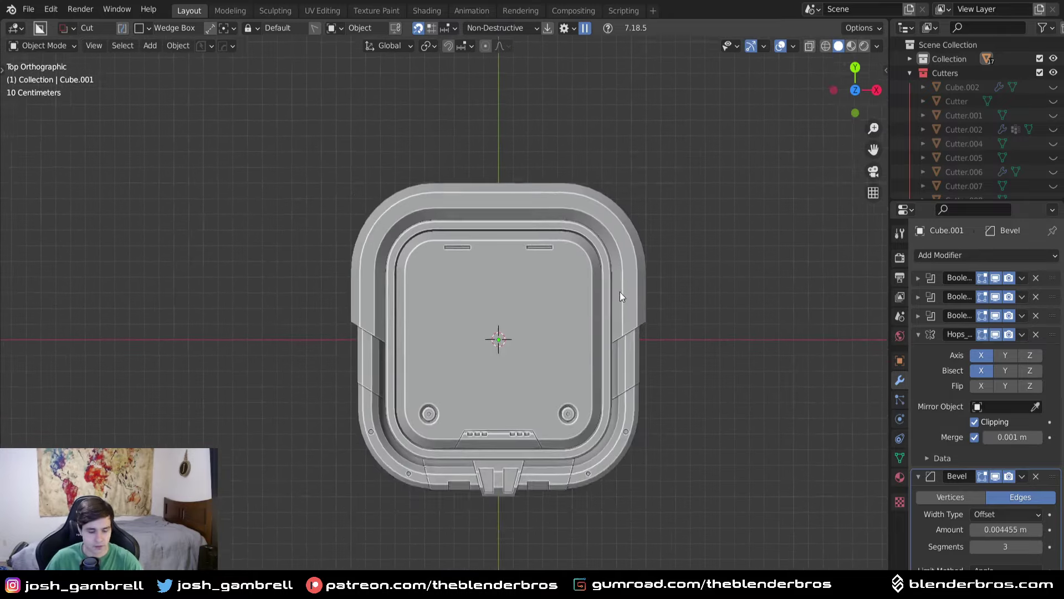
scroll(520, 333, "up", 3)
key("d")
left_click(487, 406)
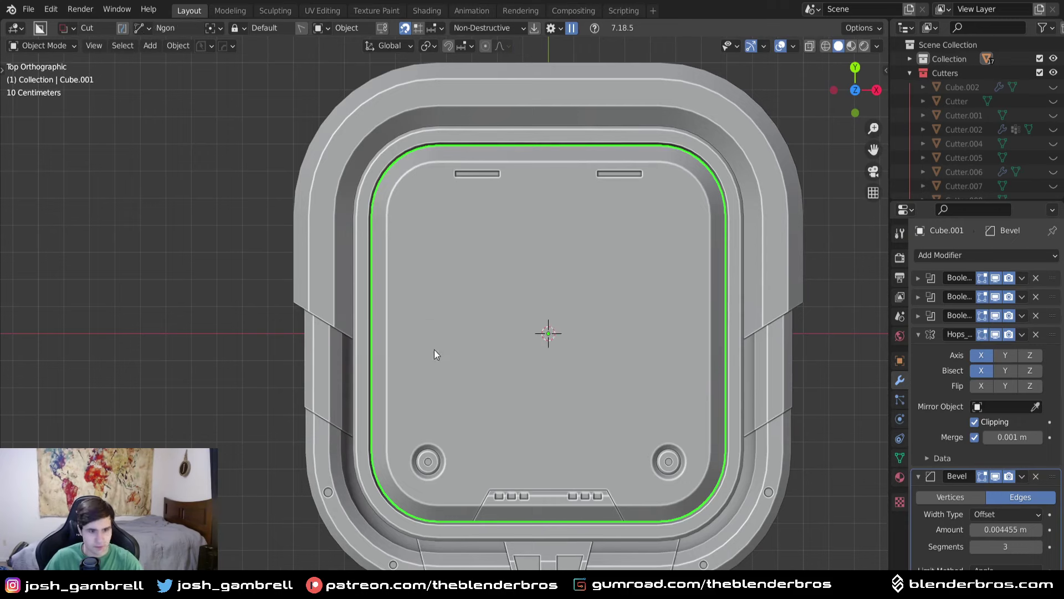
left_click(274, 392)
left_click(449, 284)
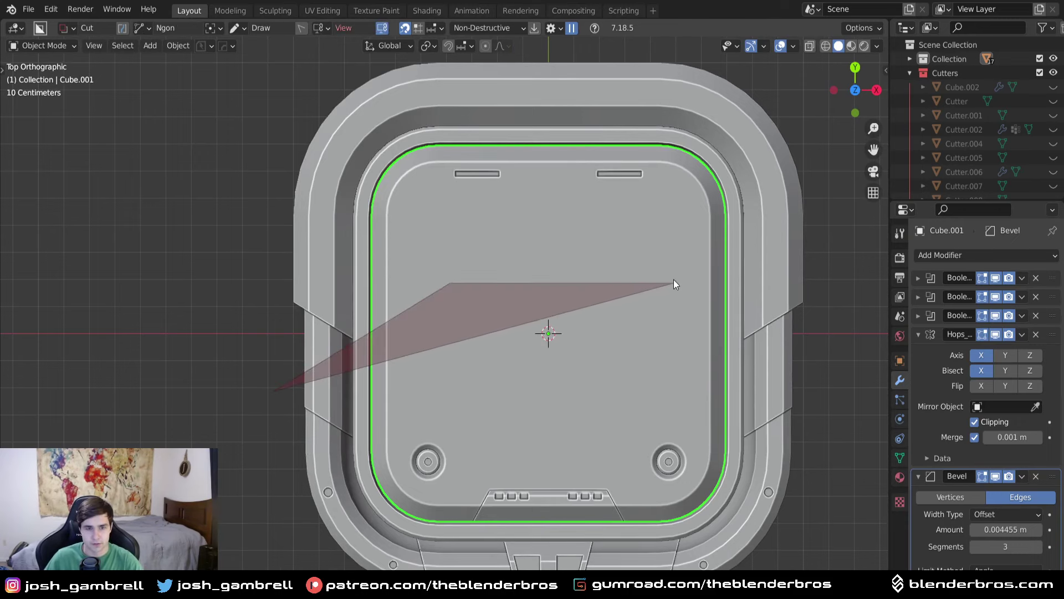
left_click(644, 284)
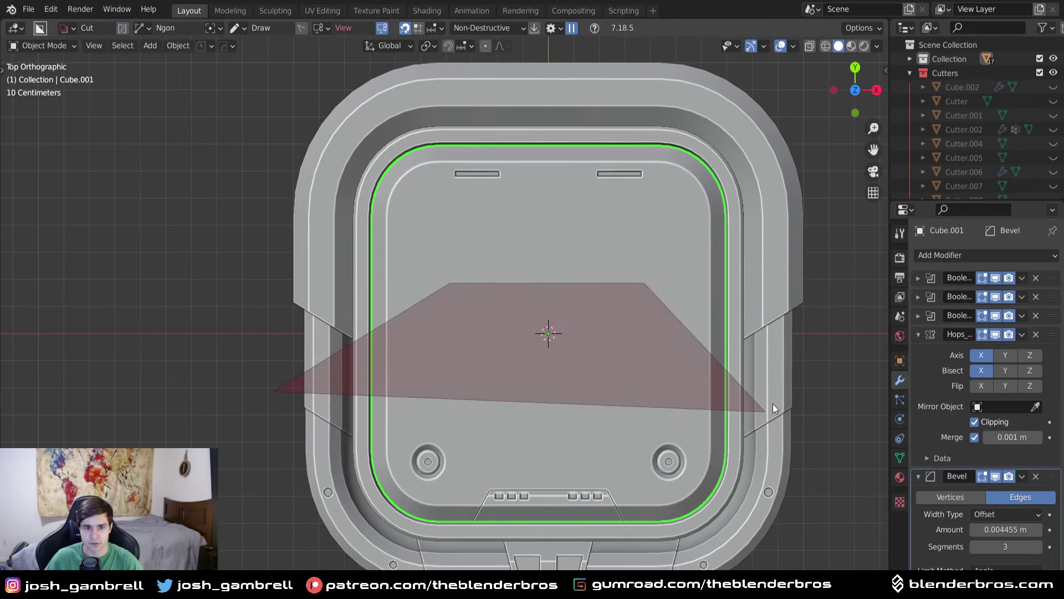
left_click(748, 390)
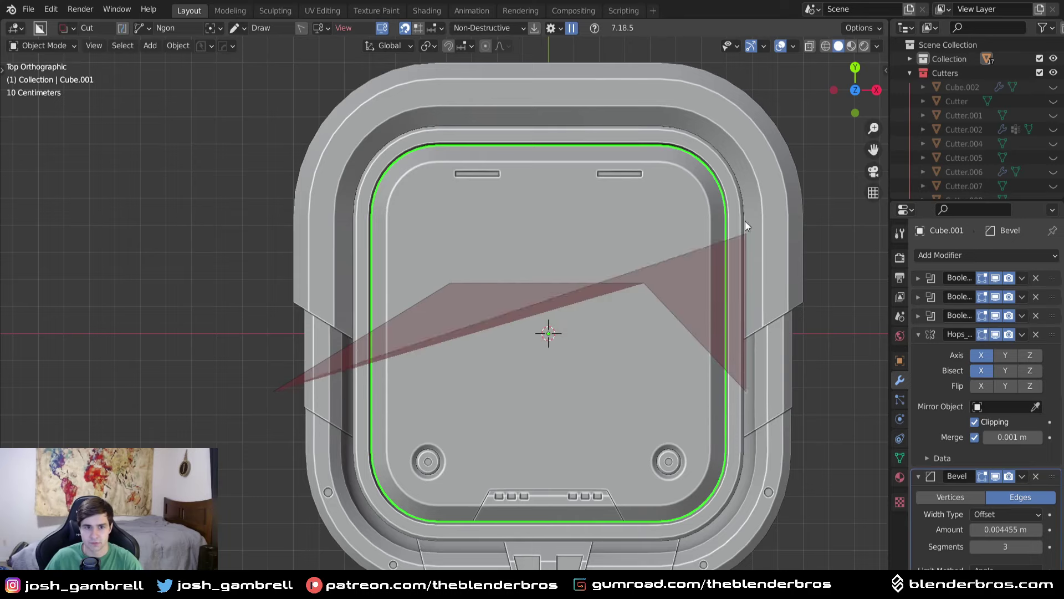
left_click(757, 97)
left_click(273, 97)
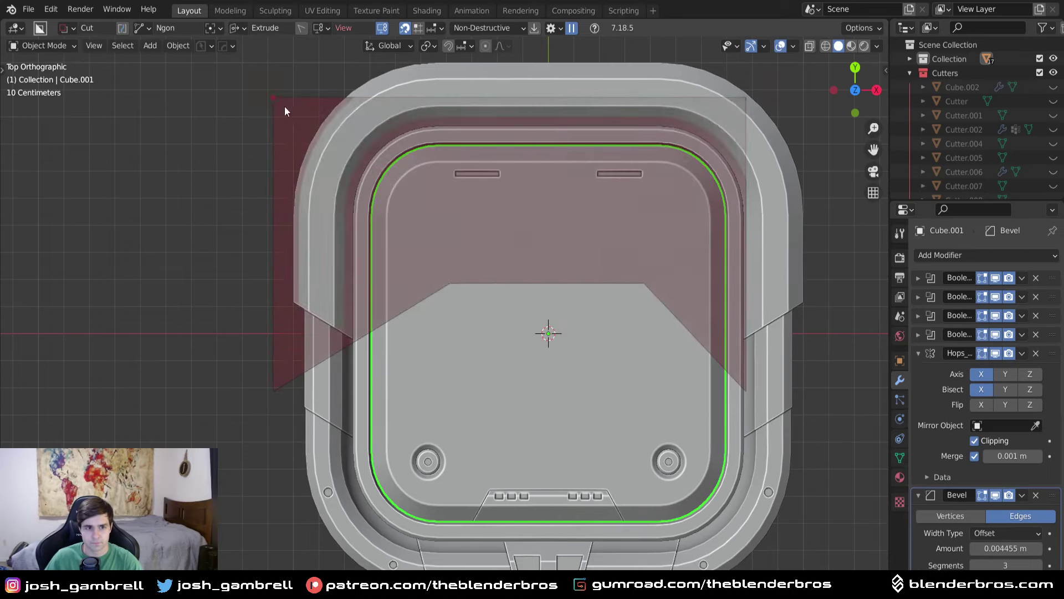
Switch the Ngon cutter to Inset mode, thin its solidify thickness, and apply it as a panel line across the lid.
middle_click_drag(294, 106, 404, 217)
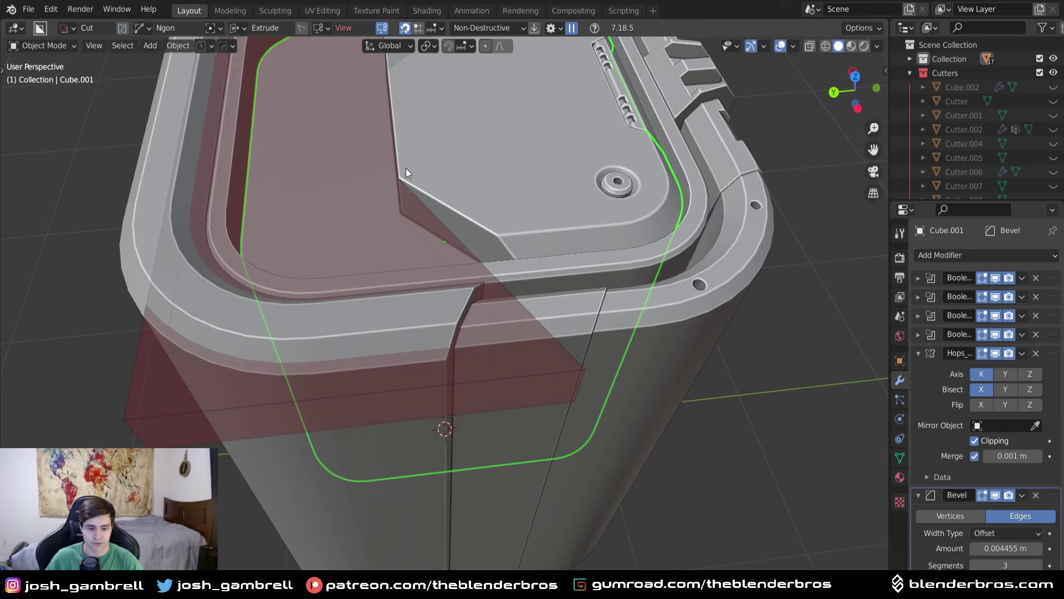
key("i")
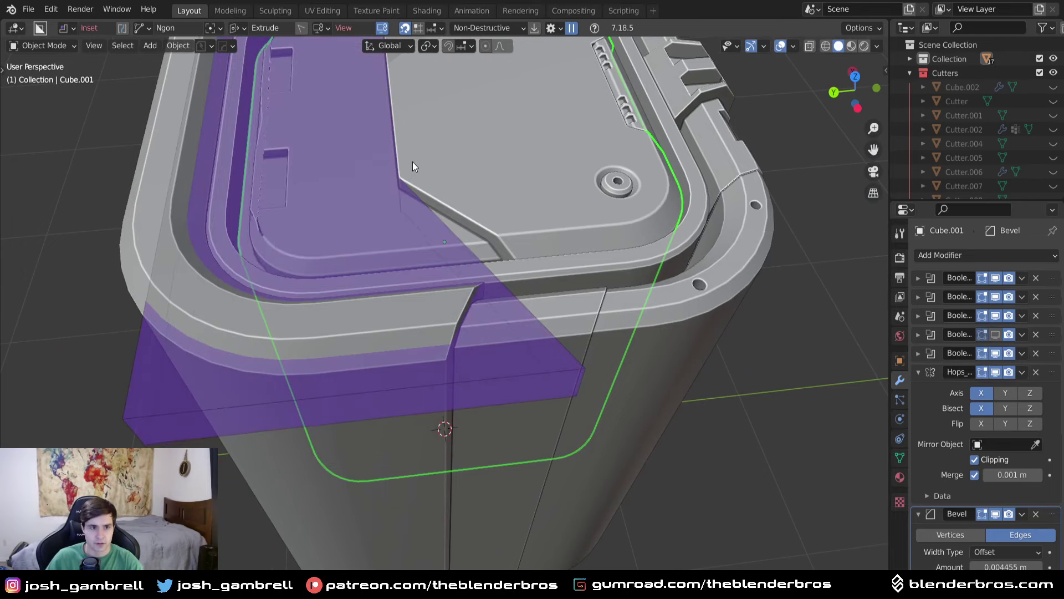
key("t")
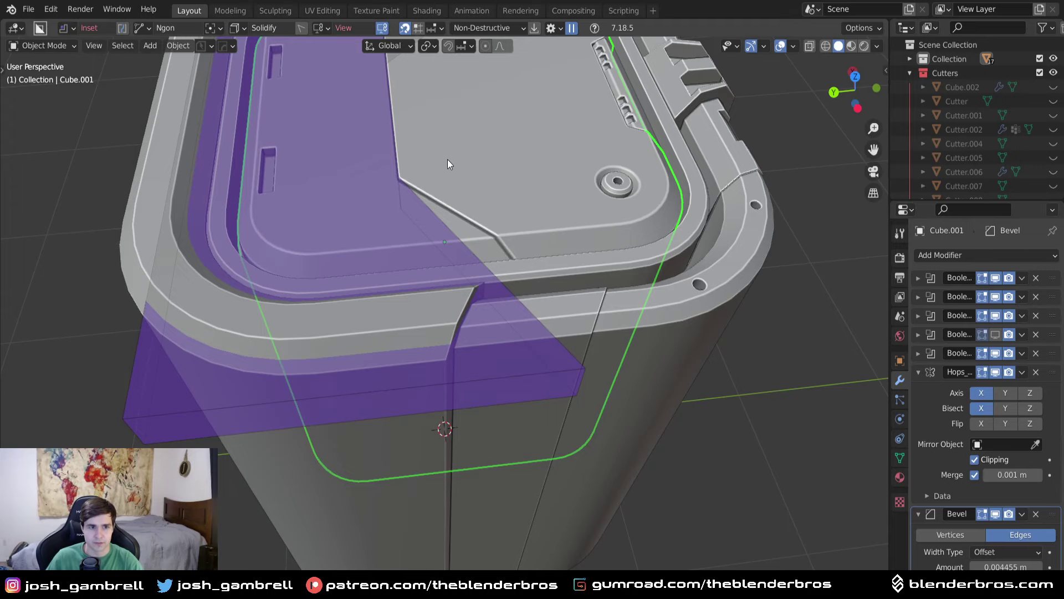
left_click(448, 159)
middle_click_drag(448, 159, 592, 367)
scroll(563, 374, "up", 4)
scroll(493, 380, "down", 8)
Select the lid and bring up the rear slot's cutter through the booleans of Ever Scroll.
left_click(384, 286)
scroll(591, 372, "up", 6)
key("q")
left_click(592, 381)
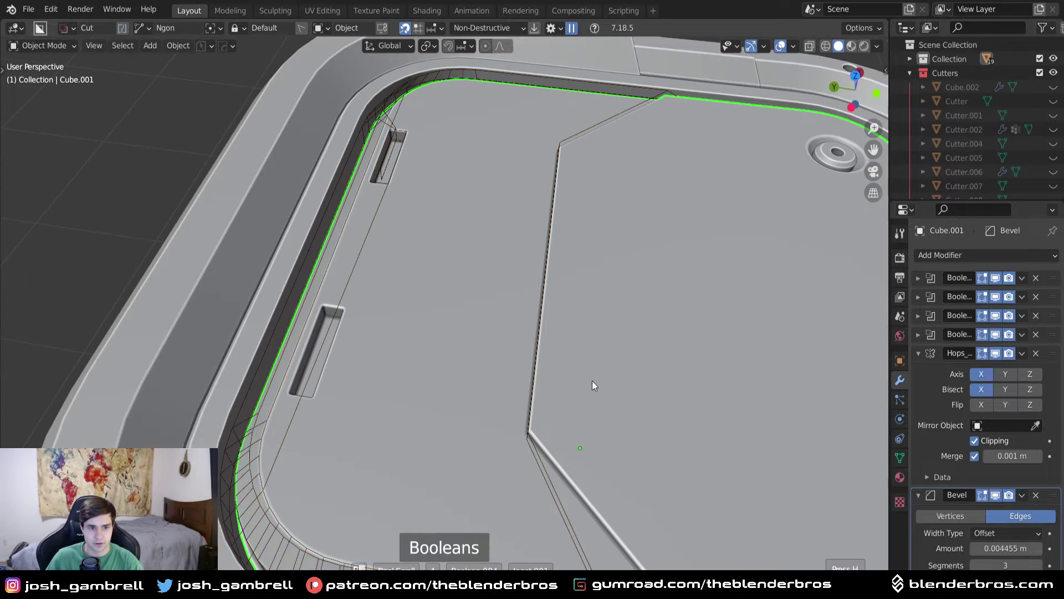
scroll(592, 380, "up", 4)
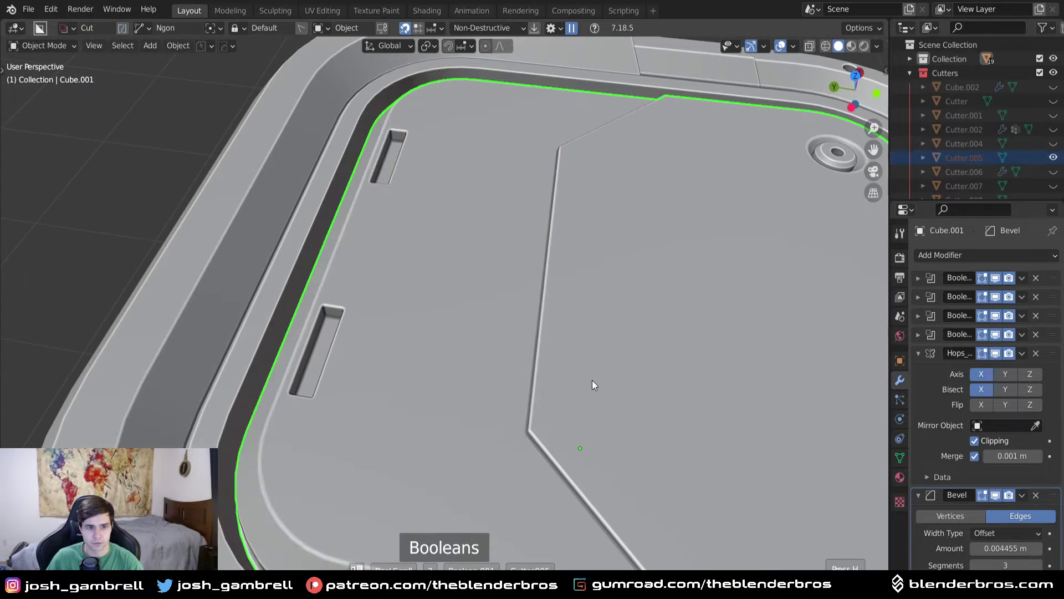
scroll(593, 380, "down", 1)
left_click(593, 380)
Scale the rear slot's cutter along X.
middle_click_drag(593, 380, 665, 406)
key("s")
key("y")
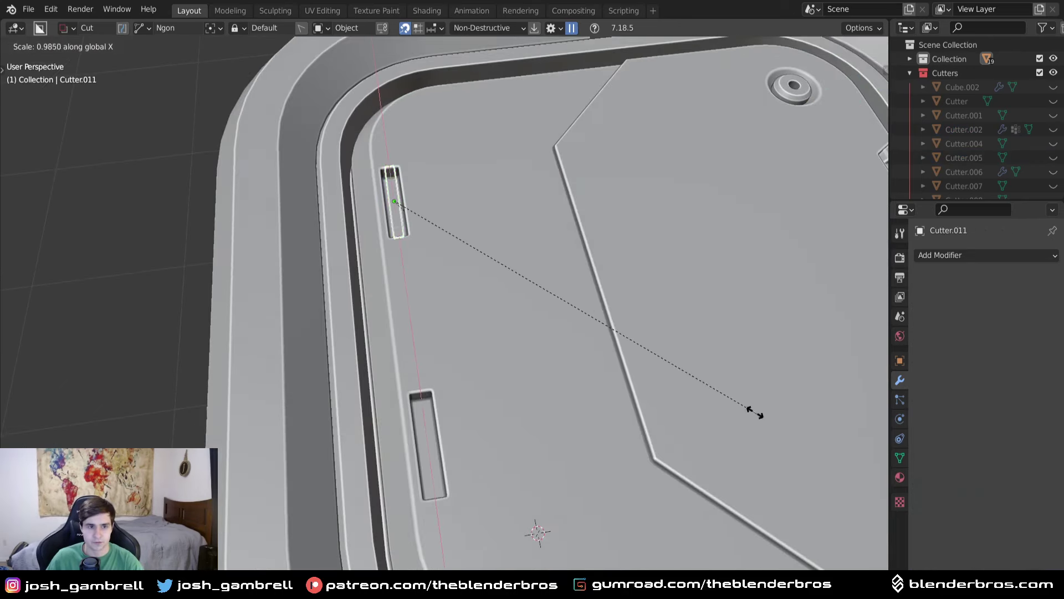
left_click(592, 365)
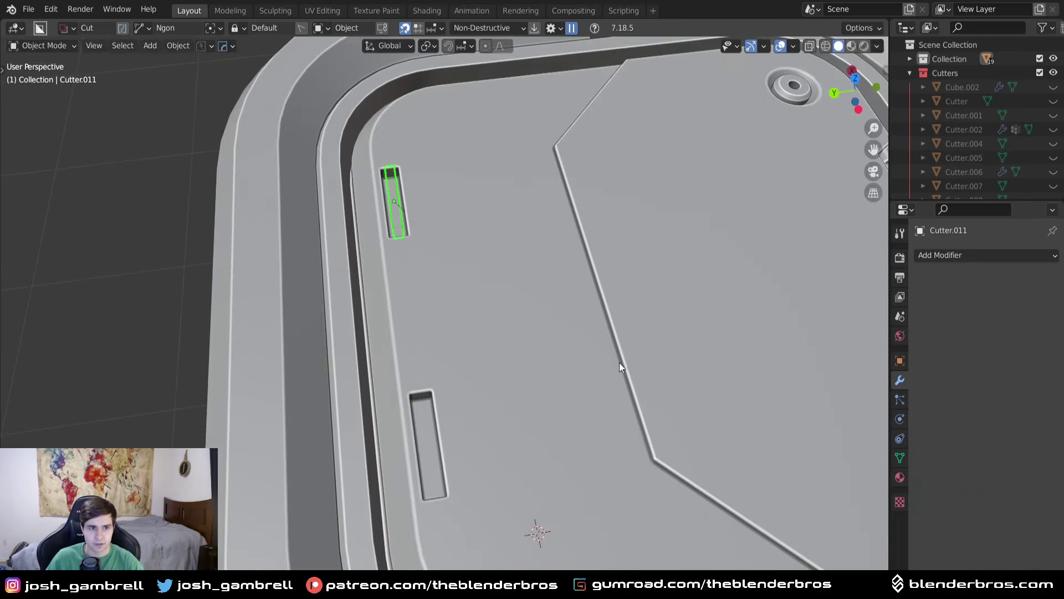
Step through the lid's booleans with Ever Scroll and delete the cutter inside the rear slot.
key("q")
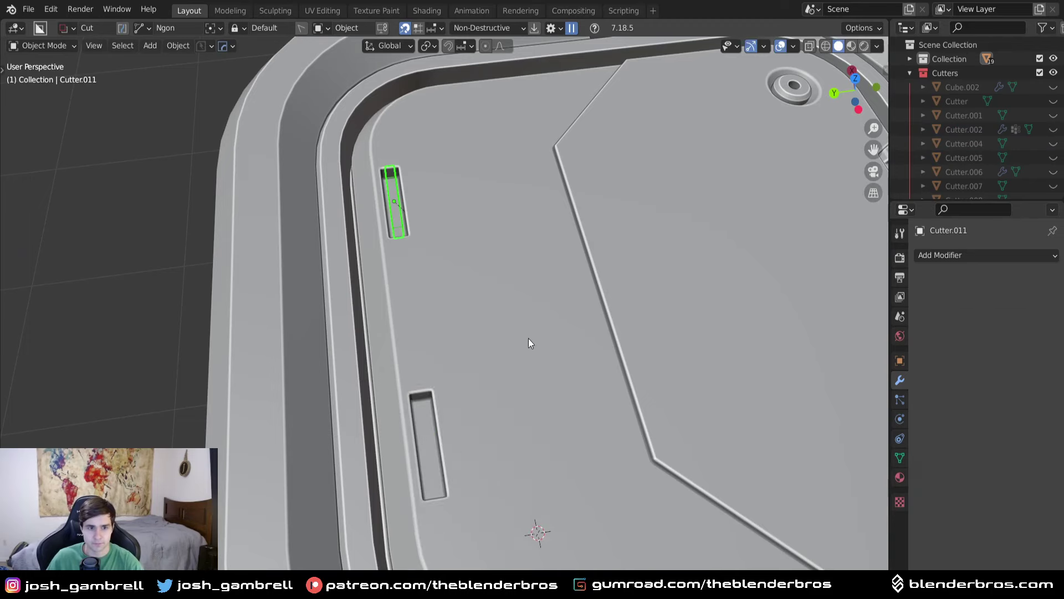
left_click(528, 339)
key("q")
left_click(528, 338)
scroll(528, 338, "down", 2)
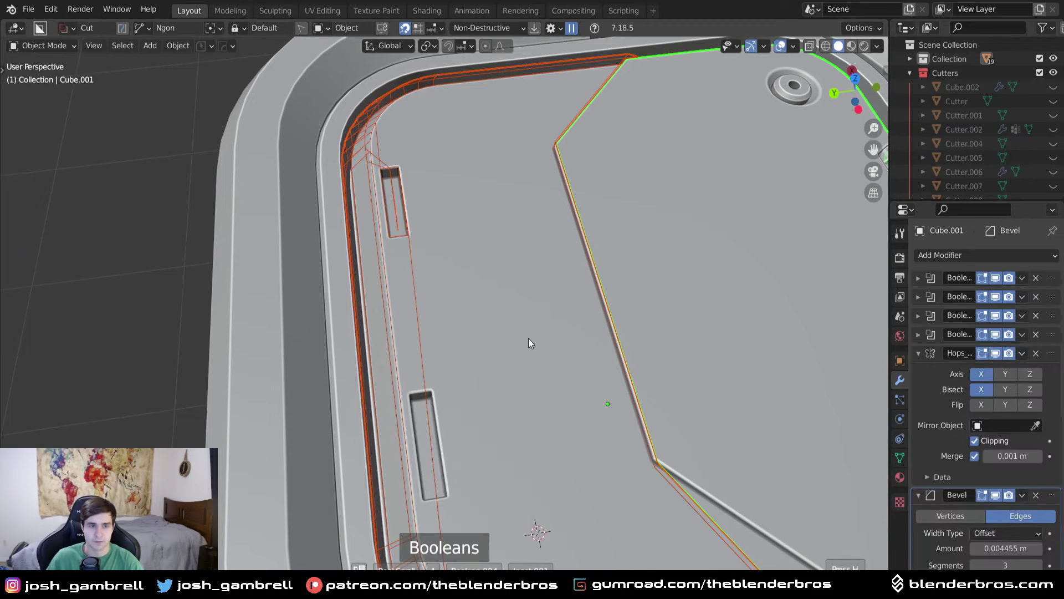
right_click(508, 274)
middle_click_drag(508, 274, 514, 284)
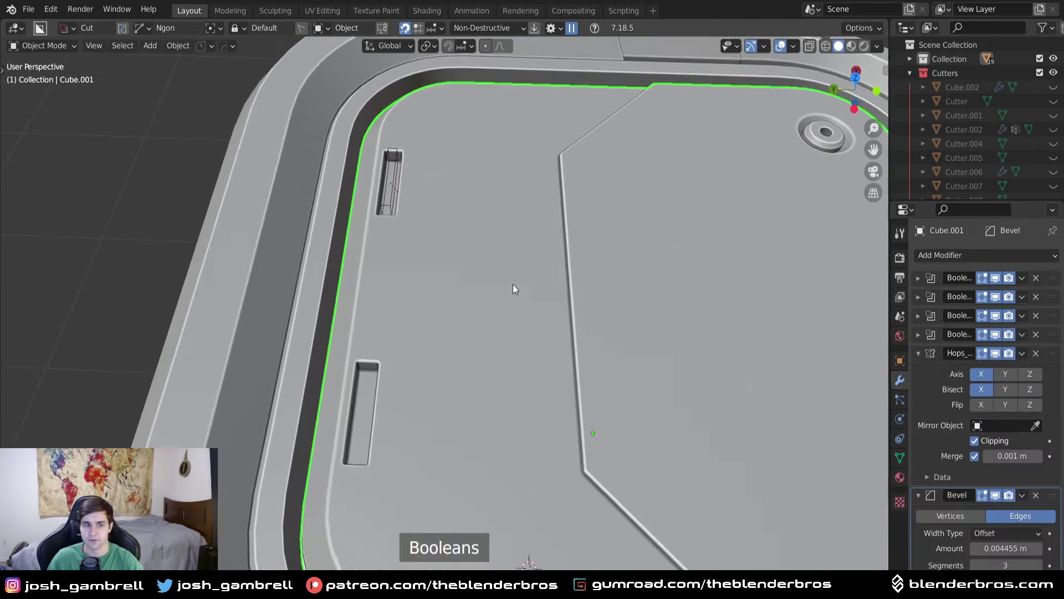
left_click(392, 199)
left_click(392, 199)
key("h")
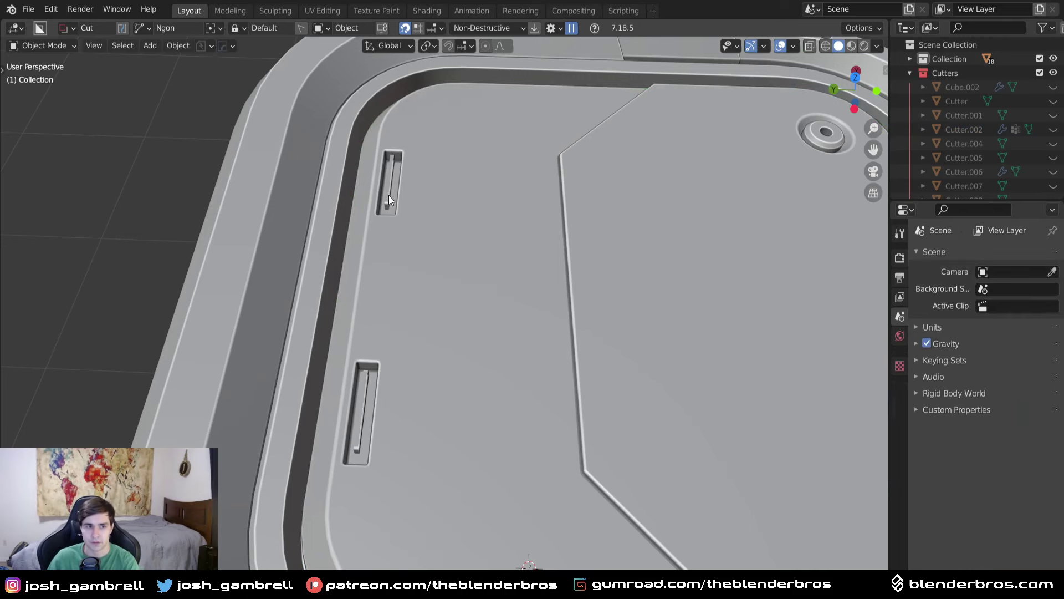
Examine the boolean cutters of the lid and of its inset with Ever Scroll.
left_click(389, 196)
key("q")
left_click(512, 239)
scroll(512, 240, "down", 3)
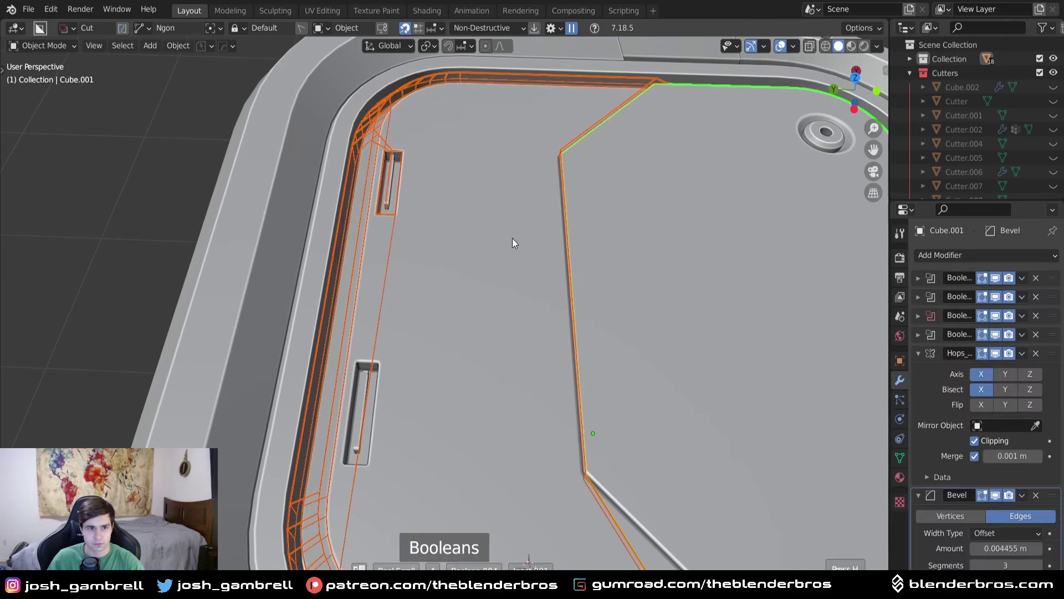
scroll(513, 238, "up", 2)
scroll(513, 239, "down", 3)
left_click(512, 237)
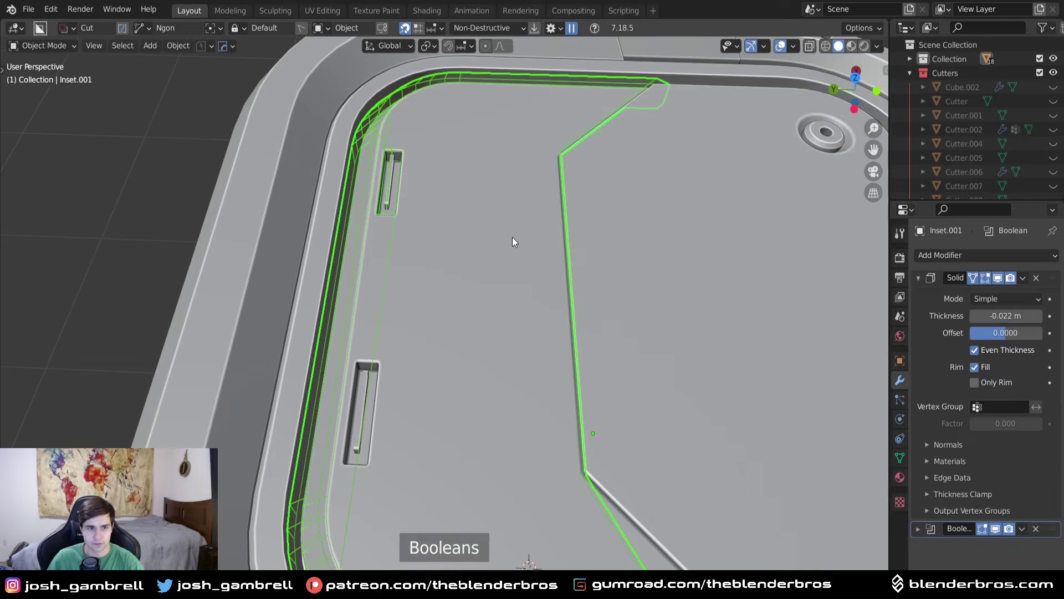
scroll(512, 238, "down", 1)
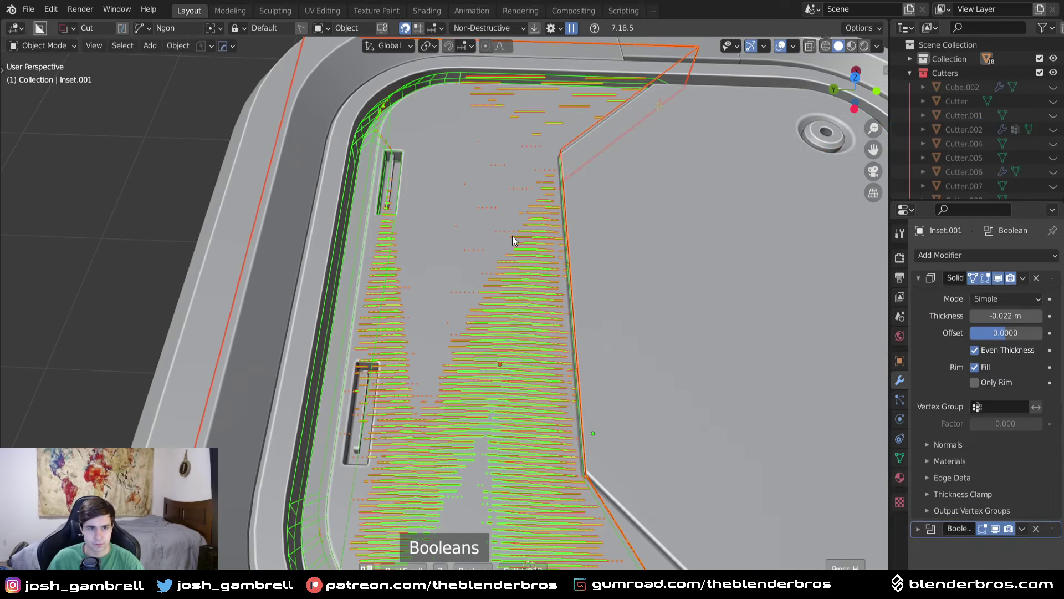
right_click(513, 235)
Undo the recent edits back to before the panel line was cut across the lid.
middle_click_drag(532, 242, 511, 260)
key("ctrl+z")
key("ctrl+z")
key("ctrl+z")
key("ctrl+z")
key("ctrl+z")
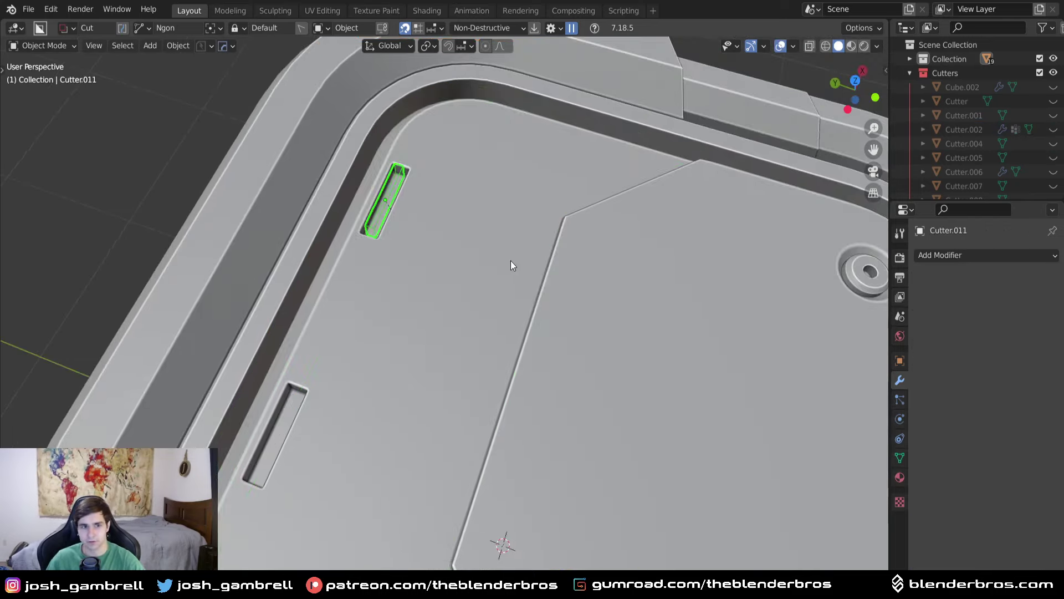
key("ctrl+z")
key("ctrl+z")
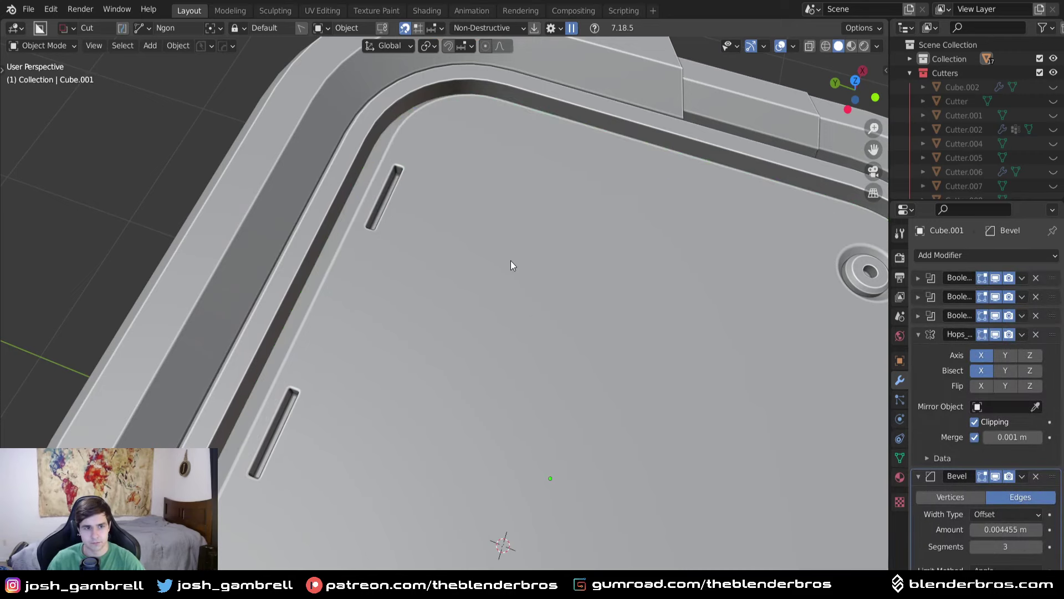
Bring up the rear slot's cutter through the booleans of Ever Scroll and delete it.
mouse_move(511, 261)
middle_mouse_down()
mouse_move(515, 349)
mouse_move(518, 281)
middle_mouse_up()
key("q")
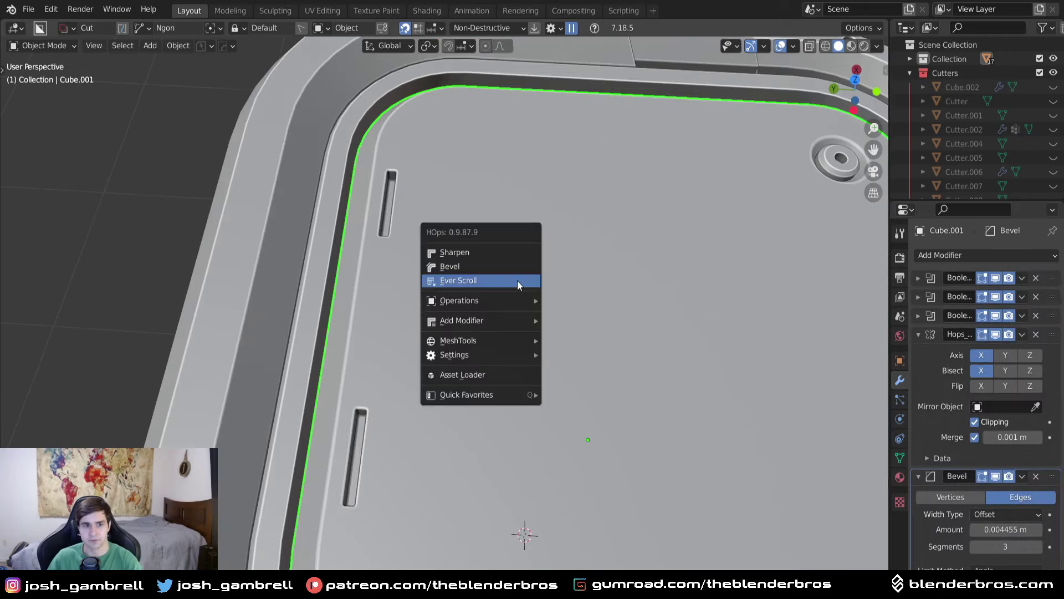
left_click(518, 281)
left_click(516, 279)
key("Delete")
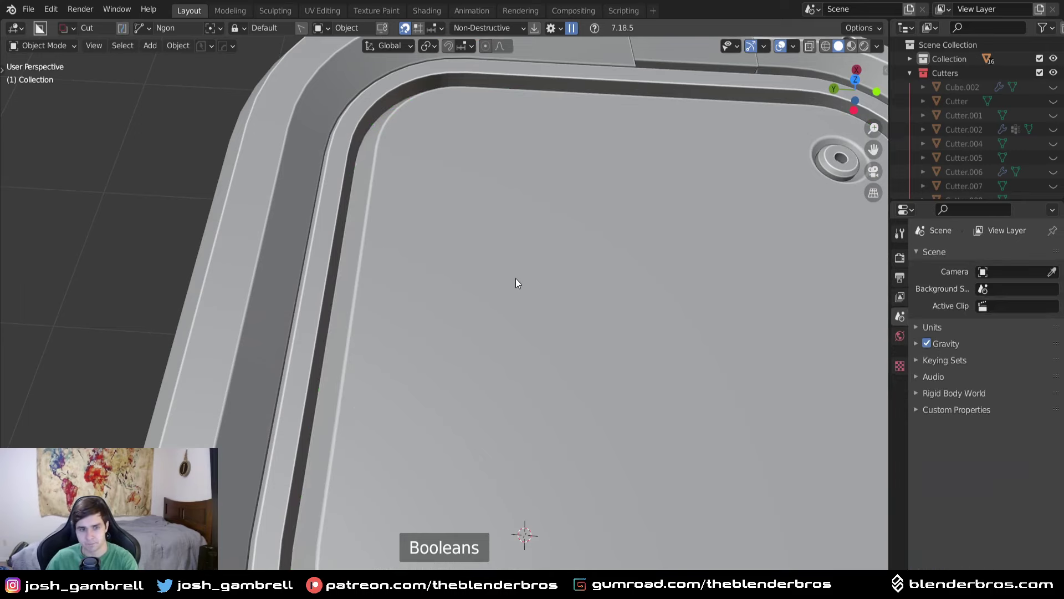
Draw a six-sided Ngon cutter over the lid's rear half in top view, with a straight middle edge and angled sides.
key("KP_7")
scroll(460, 294, "down", 3)
middle_click_drag(347, 389, 354, 347, "shift")
left_click(353, 347)
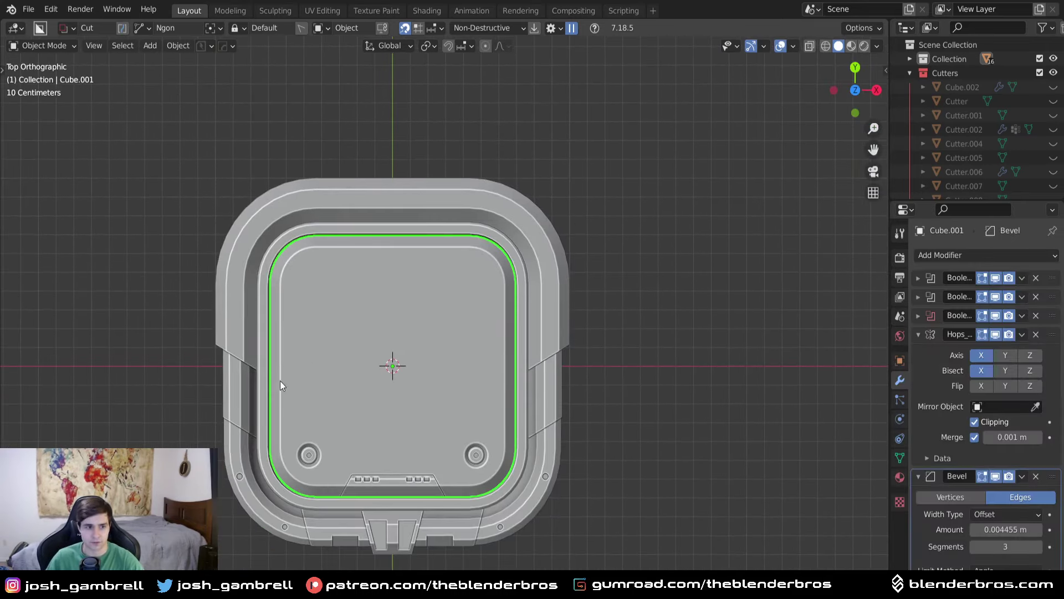
left_click(226, 397)
left_click(325, 335)
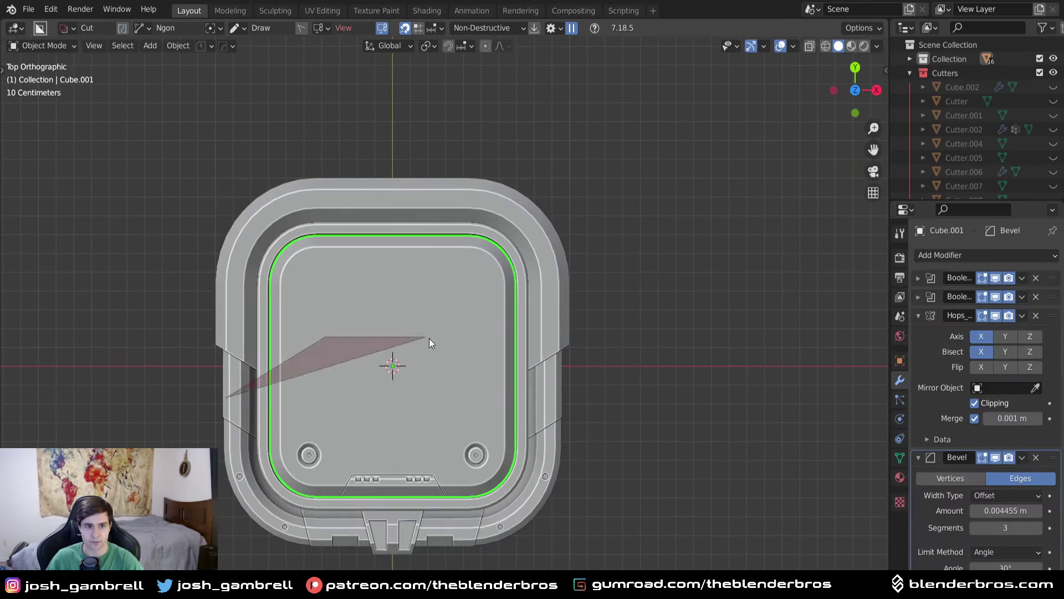
left_click(458, 335)
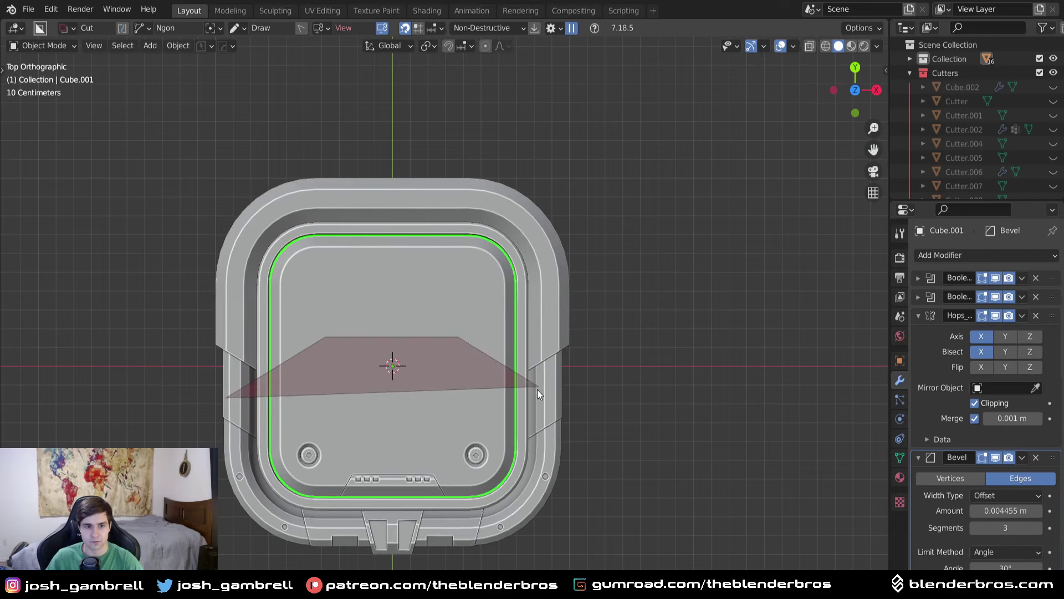
left_click(556, 398)
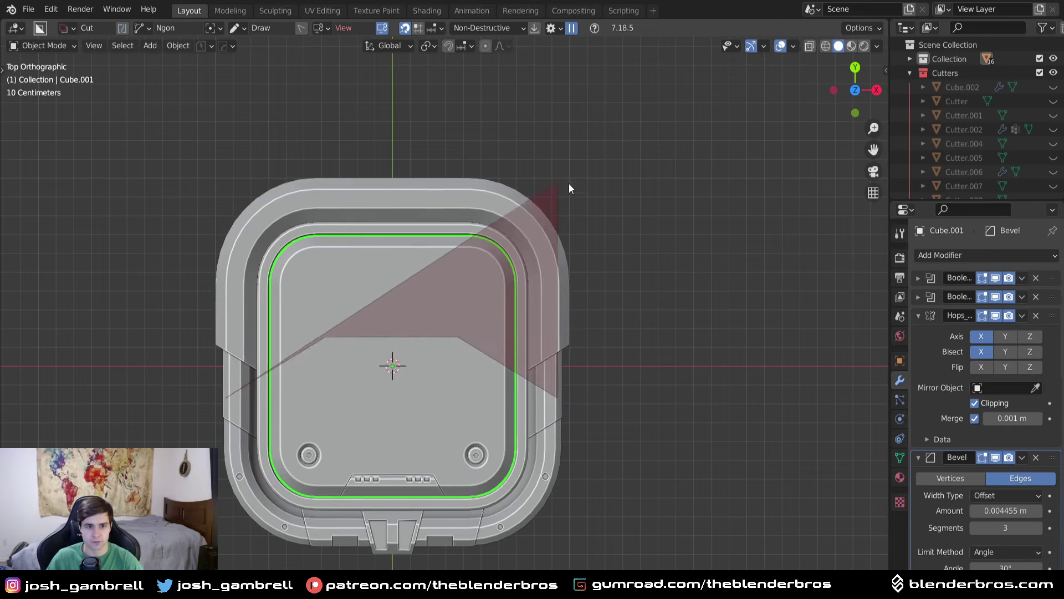
left_click(558, 188)
left_click(227, 190)
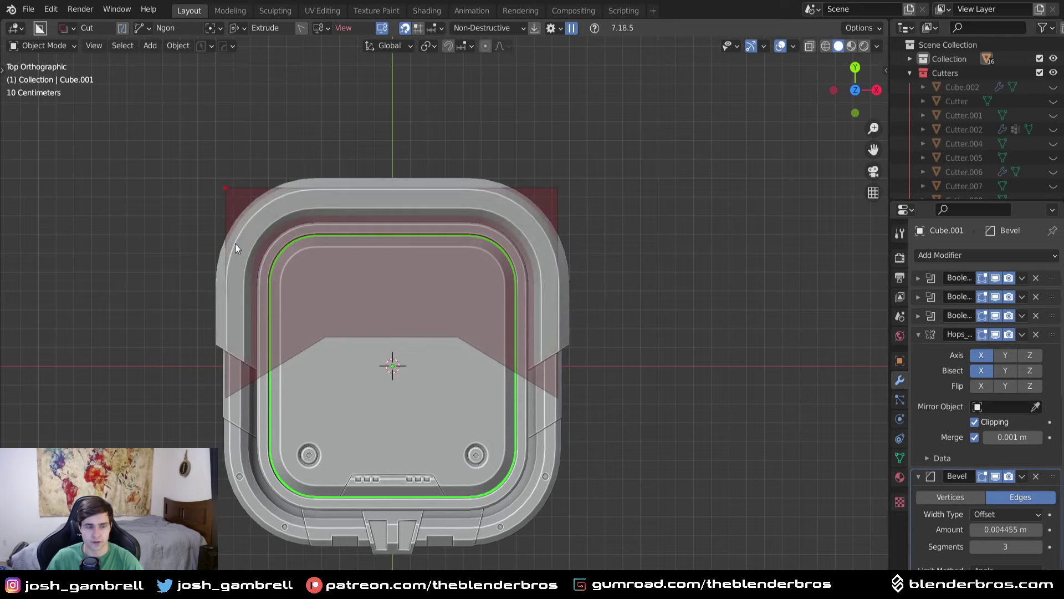
Switch the Ngon cutter to Inset mode and apply it as a panel line across the lid.
mouse_move(239, 250)
middle_mouse_down()
mouse_move(387, 169)
mouse_move(385, 299)
middle_mouse_up()
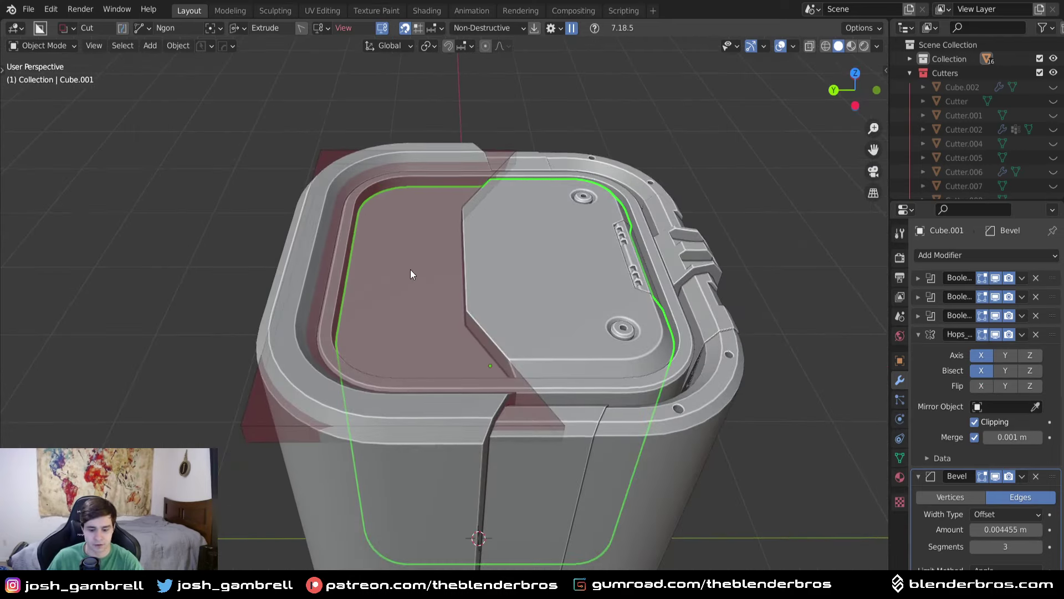
key("i")
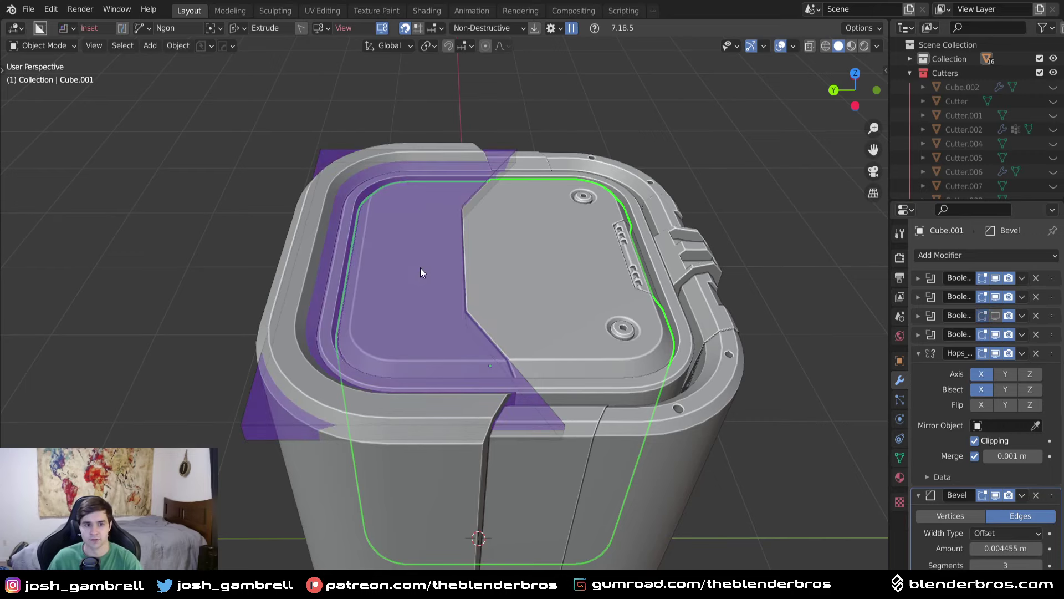
left_click(421, 268)
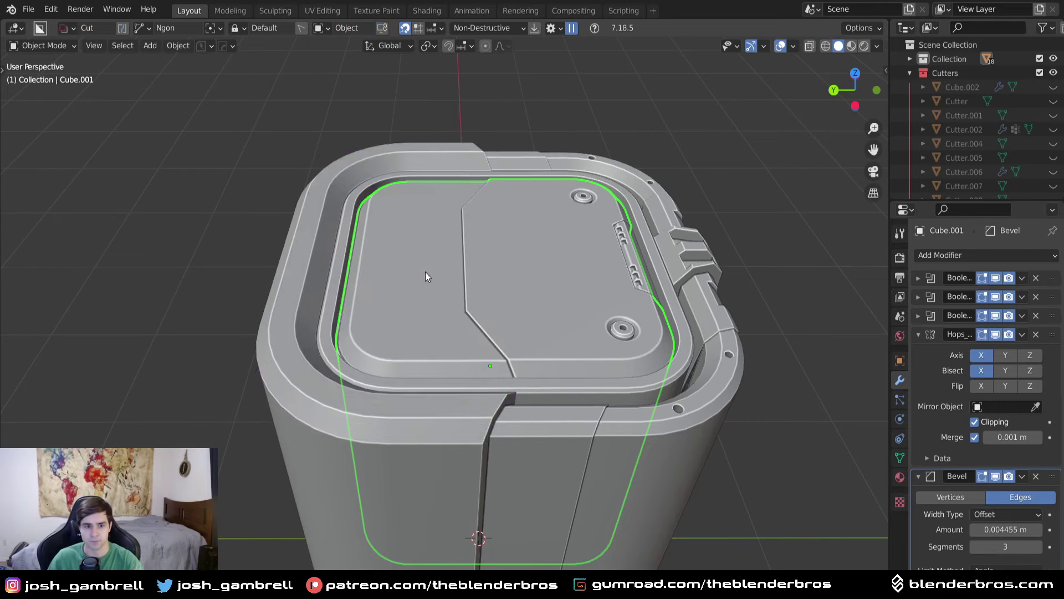
Switch to a box cutter and cut a thin slot close to the lid's rear edge.
middle_click_drag(431, 274, 452, 231)
scroll(451, 232, "up", 4)
middle_click_drag(310, 177, 360, 259, "shift")
left_click(399, 272)
key("d")
left_click(286, 308)
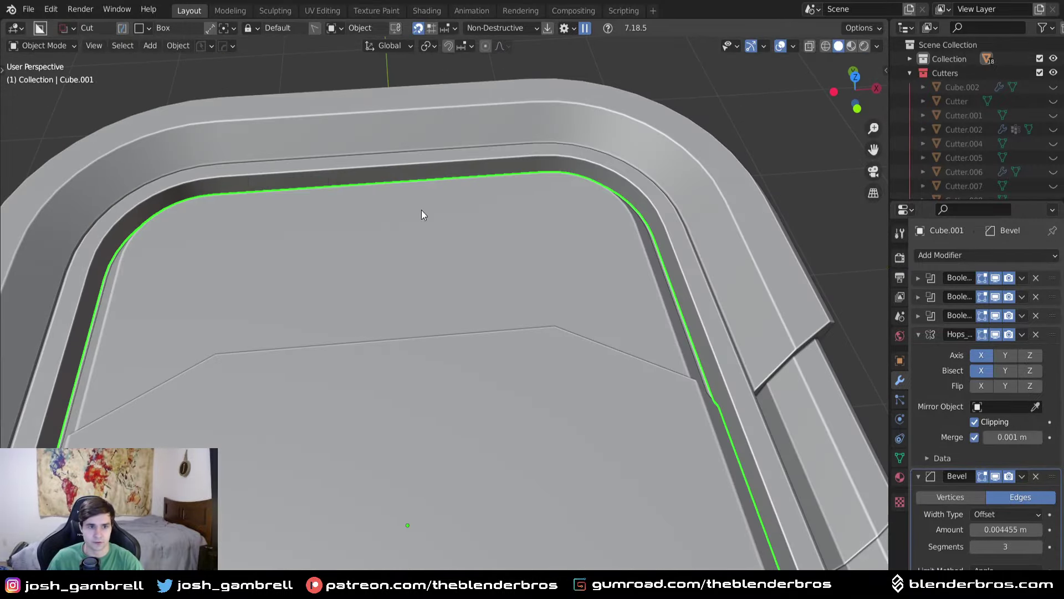
left_click_drag(426, 188, 522, 186)
right_click(491, 196)
left_click(522, 194)
Examine the lid, rim and body of the container from several sides.
scroll(524, 216, "down", 8)
key("alt+a")
middle_click_drag(577, 356, 635, 353)
scroll(636, 408, "up", 2)
middle_click_drag(636, 408, 501, 410)
scroll(501, 410, "up", 3)
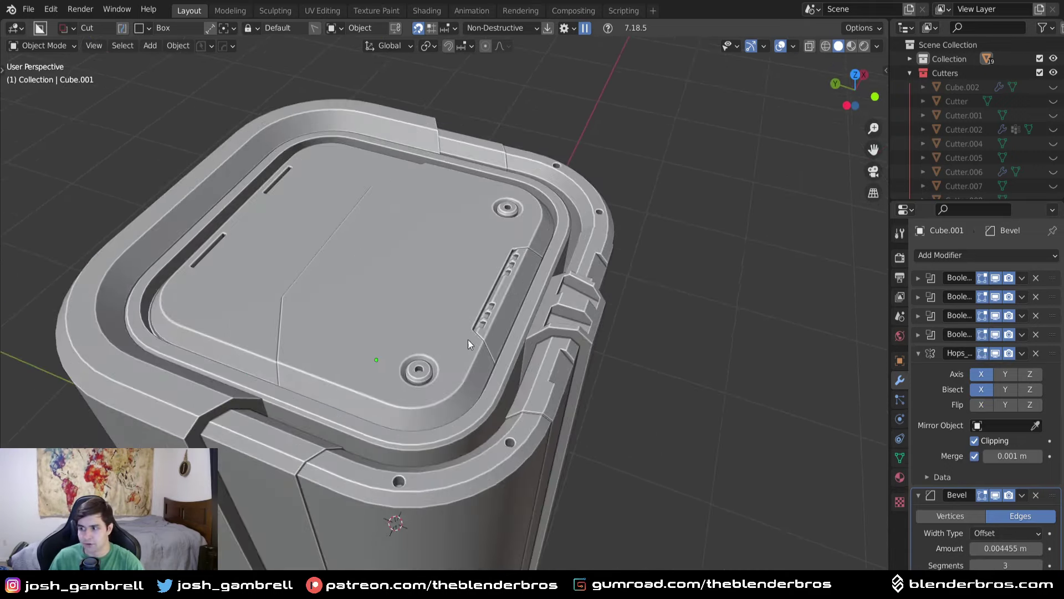
scroll(474, 358, "down", 4)
middle_click_drag(484, 357, 497, 381)
scroll(457, 348, "up", 3)
middle_click_drag(457, 347, 423, 387)
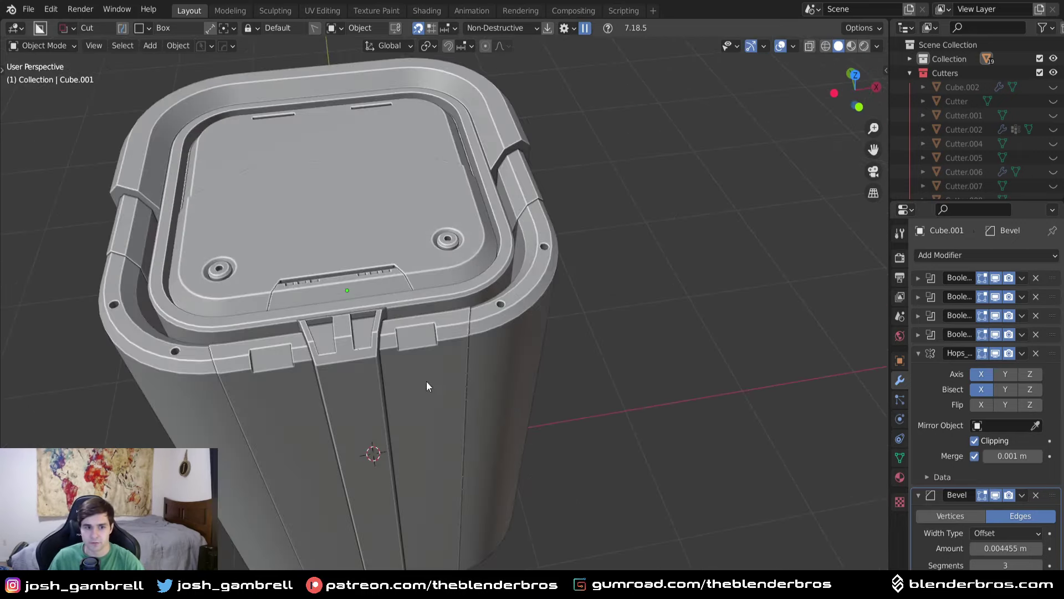
scroll(324, 350, "down", 5)
middle_click_drag(324, 350, 511, 410)
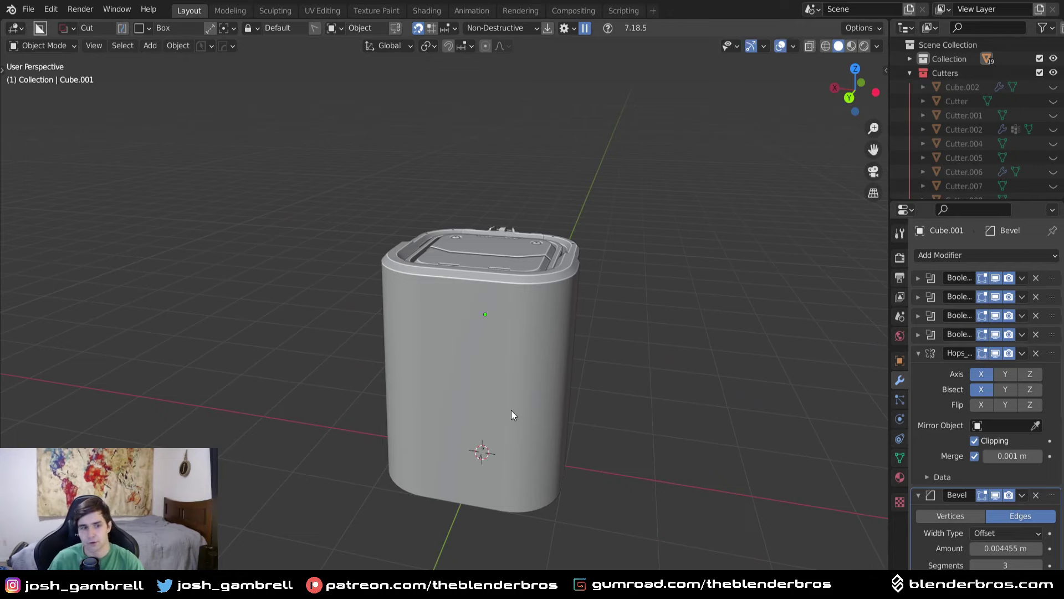
Select the rear rim and cut a narrow rectangular recess into it with a box cutter in top view.
key("KP_7")
scroll(407, 246, "up", 7)
middle_click_drag(450, 392, 527, 321)
scroll(473, 334, "down", 4)
key("KP_7")
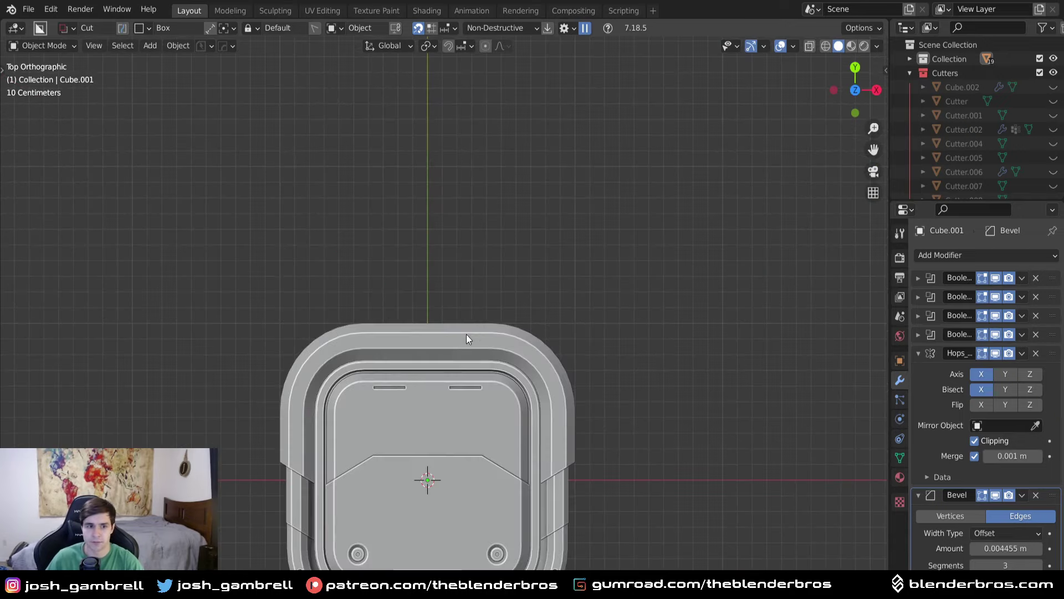
left_click(462, 334)
scroll(439, 336, "up", 3)
key("d")
left_click(376, 330)
mouse_move(376, 331)
left_mouse_down()
mouse_move(448, 322)
mouse_move(481, 330)
left_mouse_up()
left_click(481, 329)
Bevel the bottom face of the container's body in Edit Mode to chamfer its lower edge.
middle_click_drag(513, 342, 546, 497)
scroll(457, 301, "down", 5)
left_click(502, 386)
key("Tab")
scroll(546, 496, "up", 2)
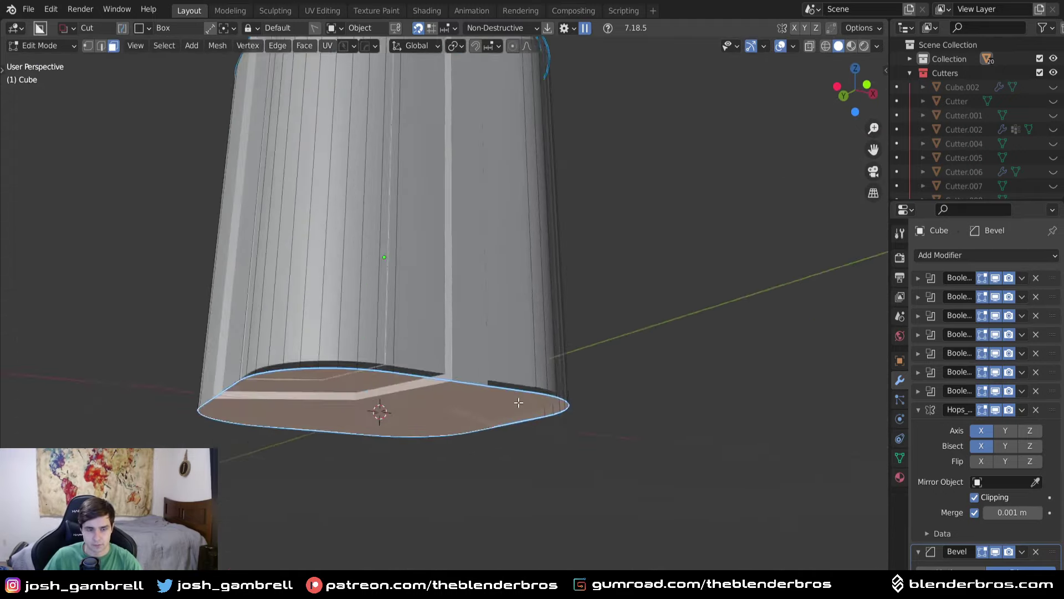
middle_click_drag(519, 402, 513, 418)
key("Tab")
left_click(513, 325)
middle_click_drag(513, 324, 465, 354)
scroll(467, 354, "down", 1)
scroll(468, 354, "down", 1)
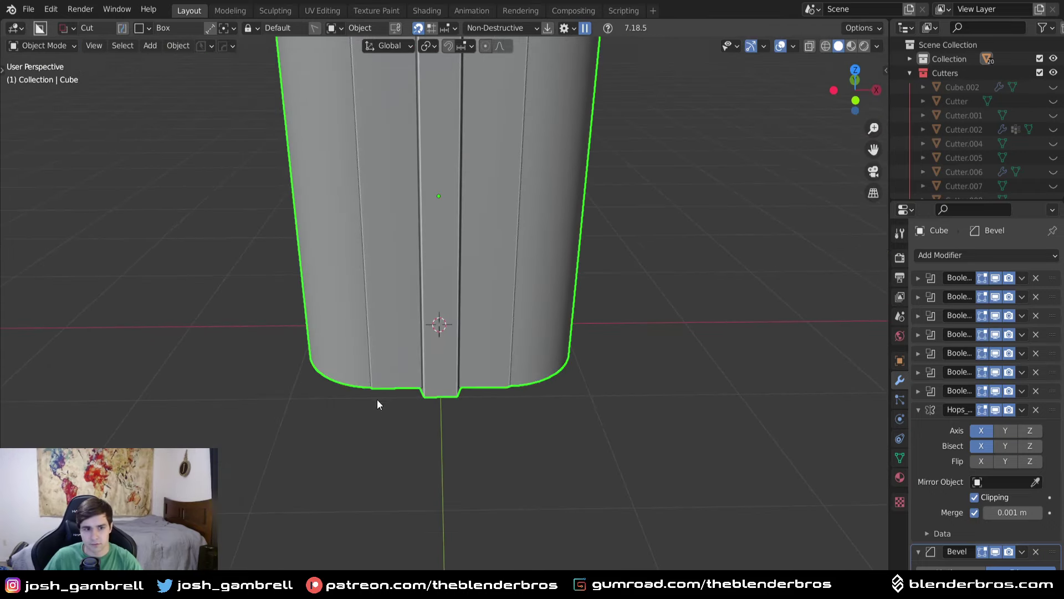
middle_click_drag(376, 400, 471, 360)
key("Tab")
key("ctrl+b")
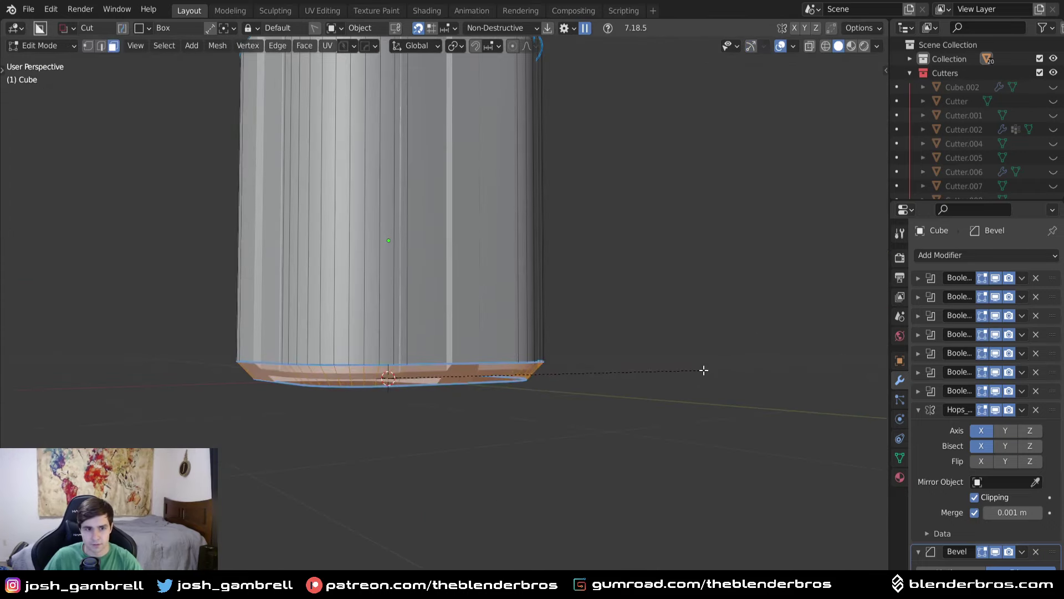
left_click(704, 368)
key("Tab")
Draw a thin box cutter in front view across the body's lower rounded corner and apply it as a slot.
middle_click_drag(626, 366, 517, 414)
key("KP_1")
scroll(496, 377, "up", 4)
left_click(573, 328)
left_click_drag(506, 282, 631, 289)
middle_click_drag(554, 321, 433, 349)
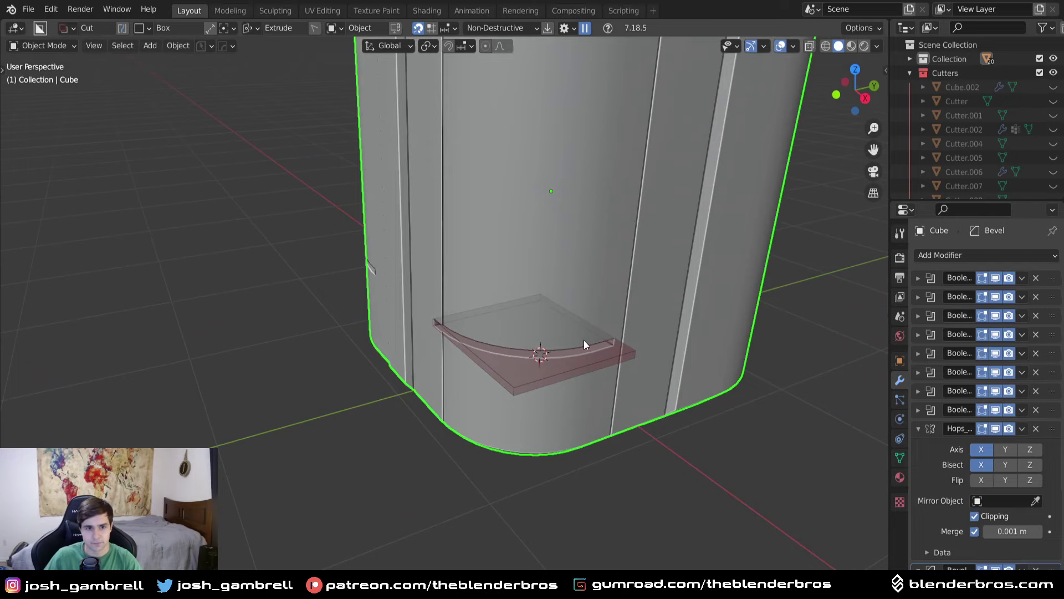
left_click(581, 339)
scroll(581, 340, "down", 4)
key("alt+a")
middle_click_drag(507, 348, 484, 312)
scroll(484, 311, "up", 4)
Bring up the corner slot's cutter with Ever Scroll and turn it into a solid object with Shade Solid.
left_click(570, 292)
key("q")
left_click(575, 294)
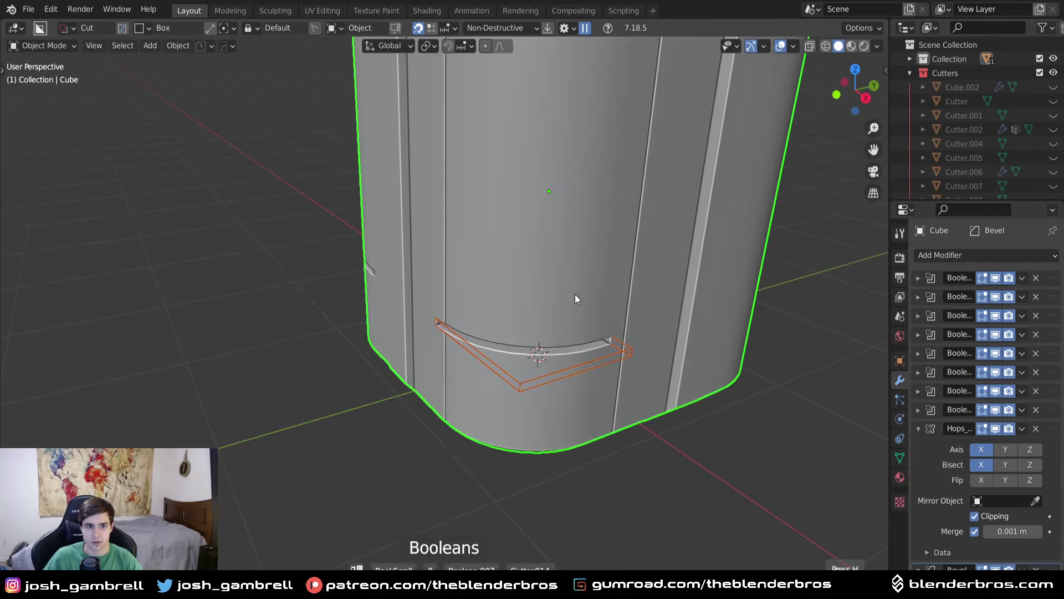
left_click(574, 294)
key("q")
mouse_move(586, 445)
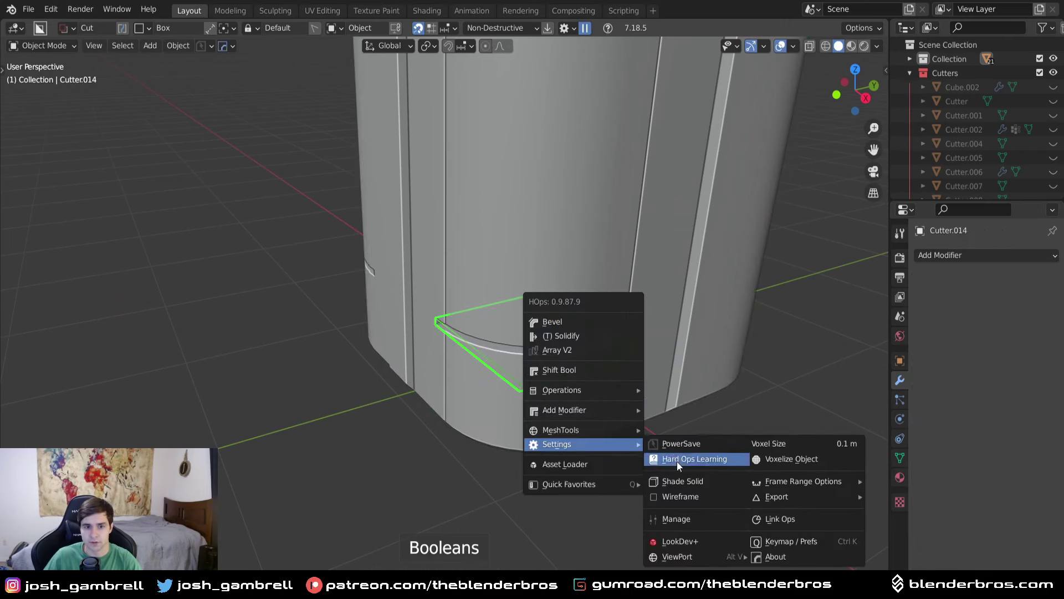
left_click(683, 481)
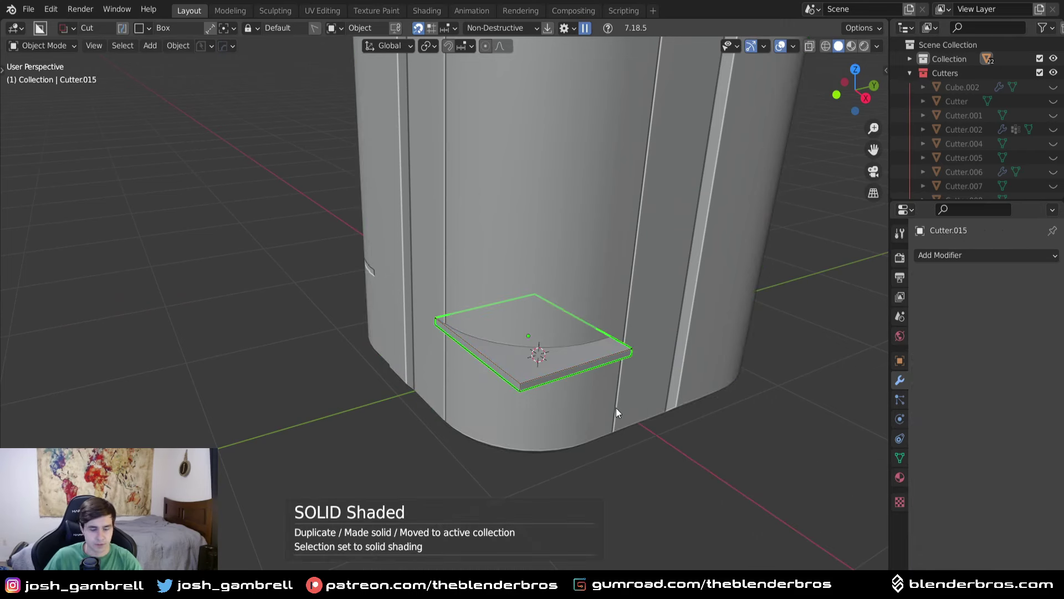
Move an outer side face of the solid corner piece along X in Edit Mode.
key("1")
scroll(616, 408, "up", 3)
key("Tab")
left_click(773, 407)
left_click(706, 388)
key("g")
key("x")
left_click(679, 397)
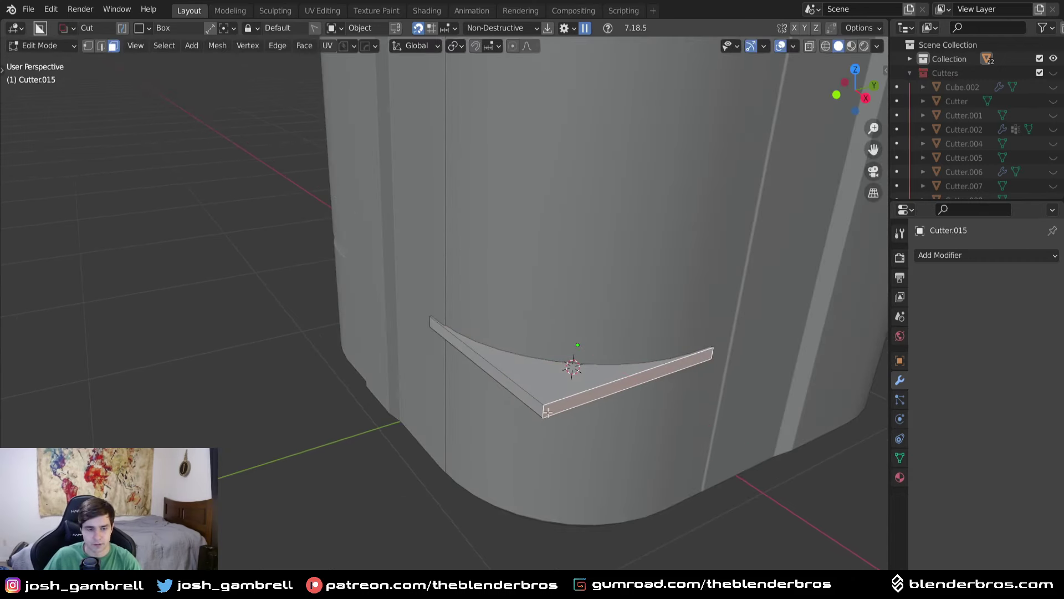
key("Tab")
Add a HardOps bevel with 3 segments to the corner piece in Object Mode.
middle_click_drag(559, 355, 634, 335)
key("q")
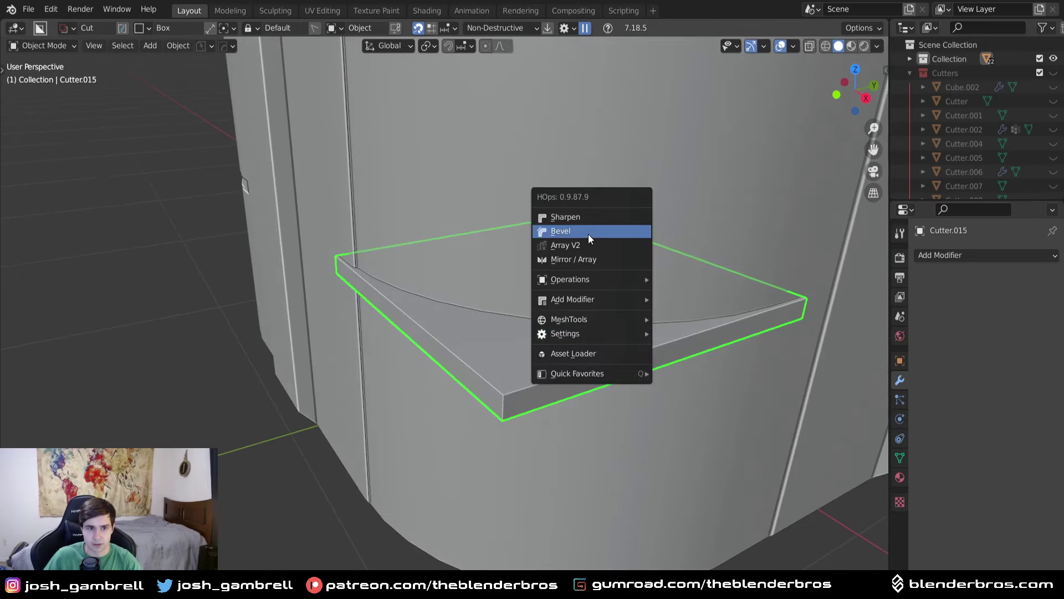
left_click(590, 232)
left_click(602, 235)
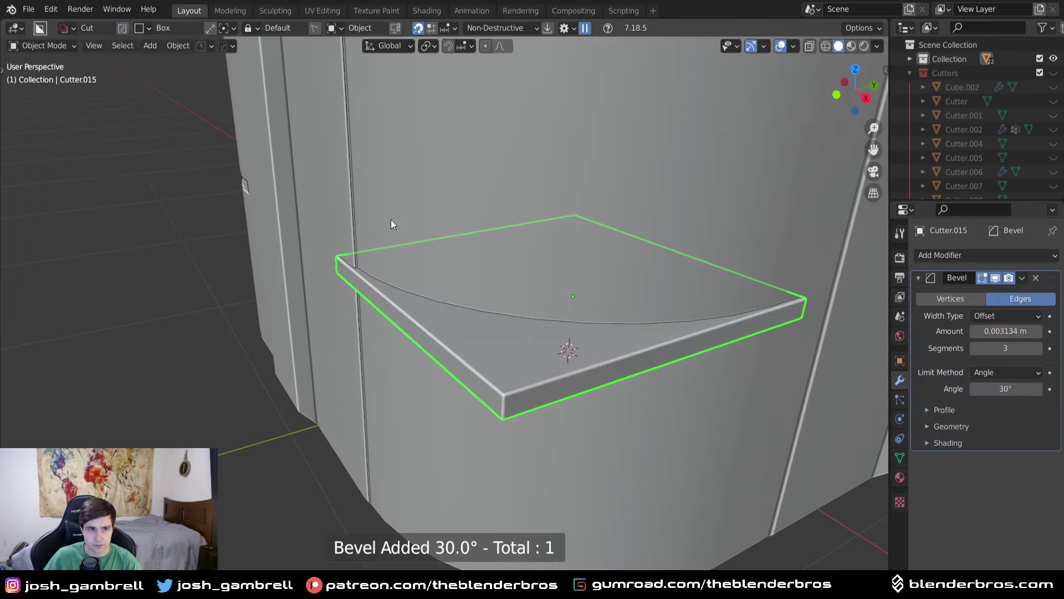
Adjust the existing bevel on the container's body with HardOps Bevel.
middle_click_drag(406, 146, 382, 313, "shift")
left_click(381, 313)
scroll(356, 313, "up", 3)
key("q")
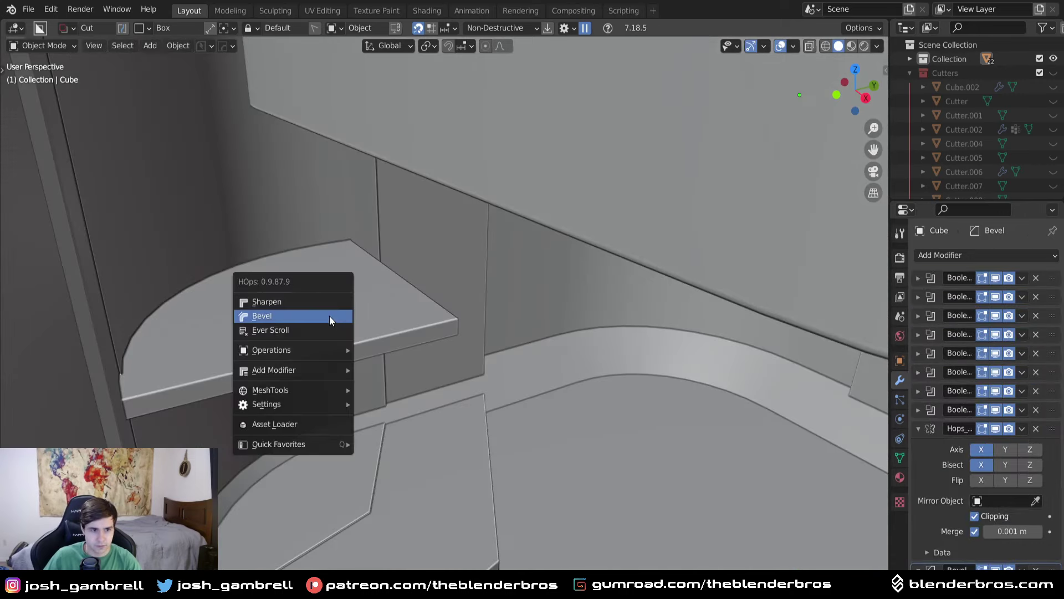
scroll(555, 292, "down", 3)
middle_click_drag(556, 296, 415, 298)
key("q")
left_click(415, 299)
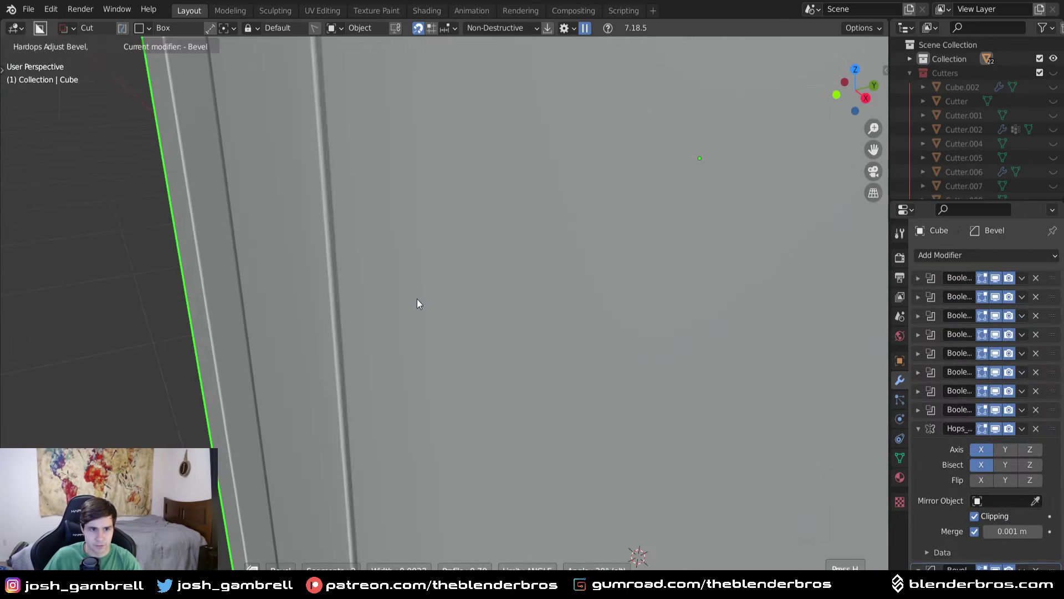
left_click(418, 299)
Bevel the outer vertical corner edge of the corner piece in Edit Mode to give it a flat chamfered tip.
scroll(442, 295, "down", 6)
middle_click_drag(502, 272, 509, 336)
scroll(508, 325, "up", 6)
scroll(509, 330, "down", 4)
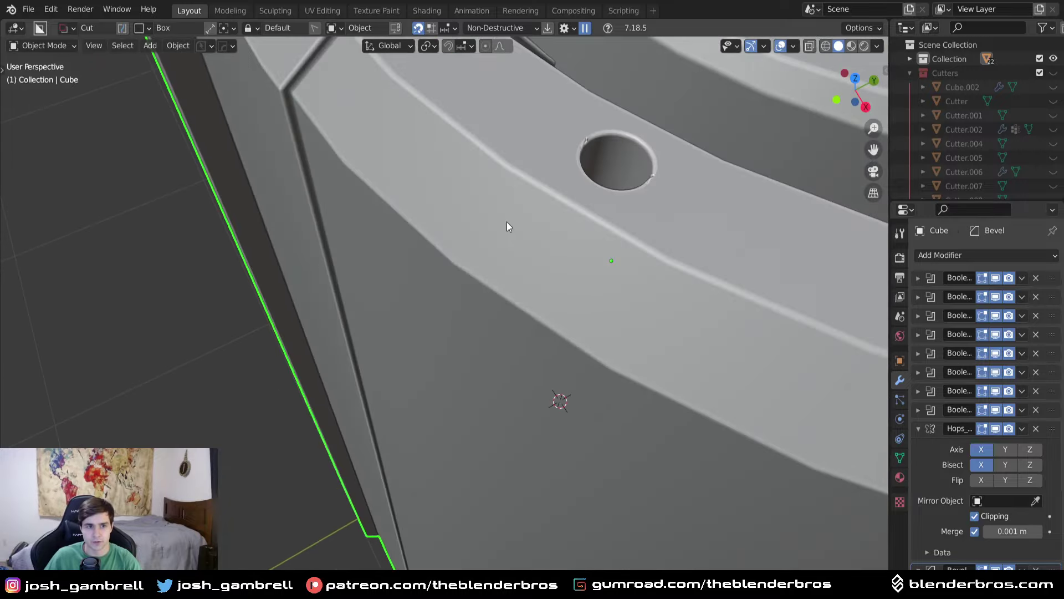
scroll(499, 356, "down", 2)
middle_click_drag(500, 357, 536, 322)
scroll(495, 341, "up", 6)
left_click(505, 428)
key("Tab")
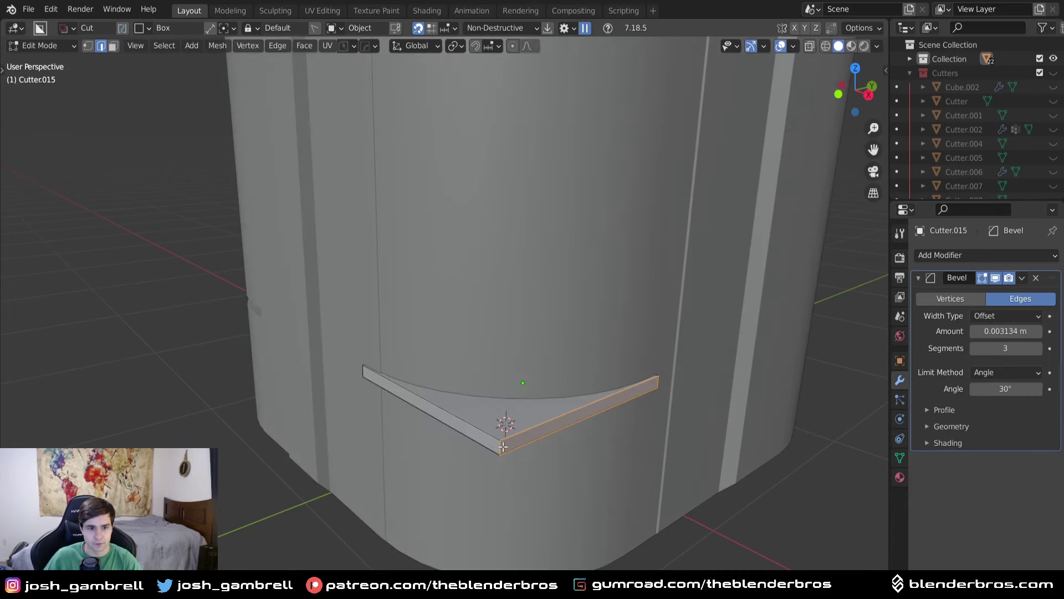
key("alt+a")
key("ctrl+b")
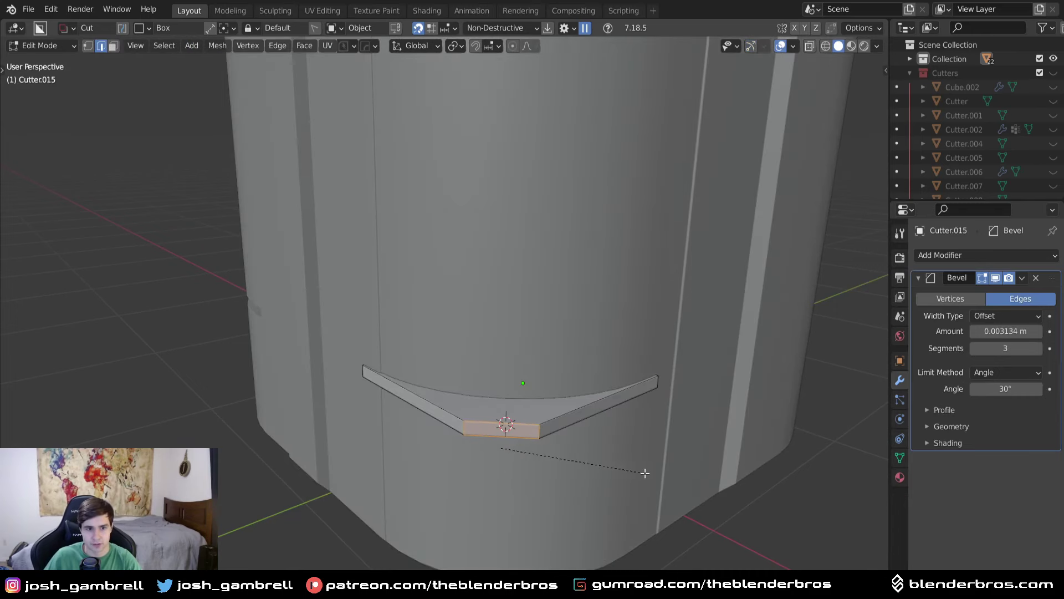
left_click(644, 473)
key("Tab")
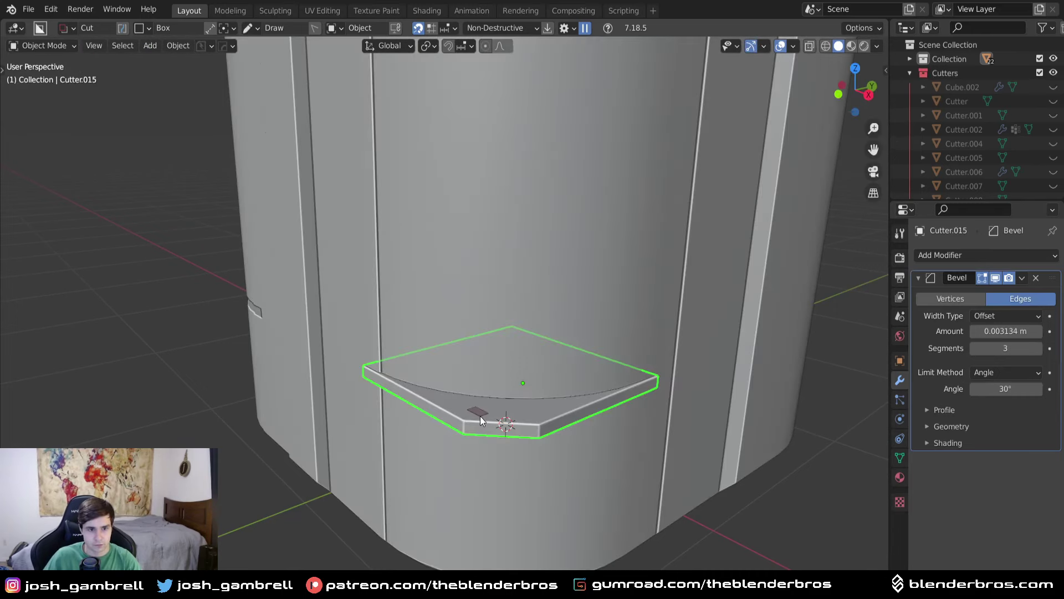
Cut round bolt holes through the outer end of the corner piece with a 64-sided circle cutter.
key("d")
left_click(395, 422)
left_click_drag(475, 408, 530, 414)
middle_click_drag(530, 413, 585, 489)
scroll(603, 462, "down", 3)
Mirror the corner piece to the opposite side along X, using the container's body as the mirror object.
left_click(562, 443)
left_click(548, 404, "shift")
middle_click_drag(548, 396, 450, 335)
key("alt+x")
left_click(559, 256)
Scale the corner piece down slightly along Z to leave a gap inside its slot.
scroll(476, 355, "up", 4)
left_click(443, 396)
key("s")
key("z")
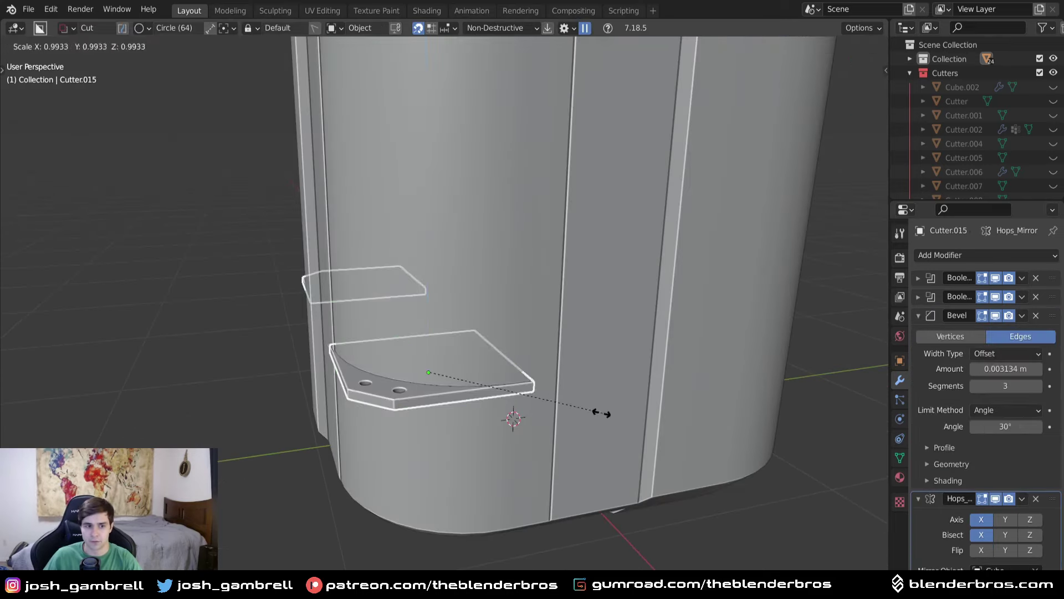
left_click(566, 394)
Select the container's body and switch the cutter shape to Box for a cut in the bottom chamfer.
middle_click_drag(566, 396, 458, 420)
left_click(456, 417)
scroll(449, 411, "up", 3)
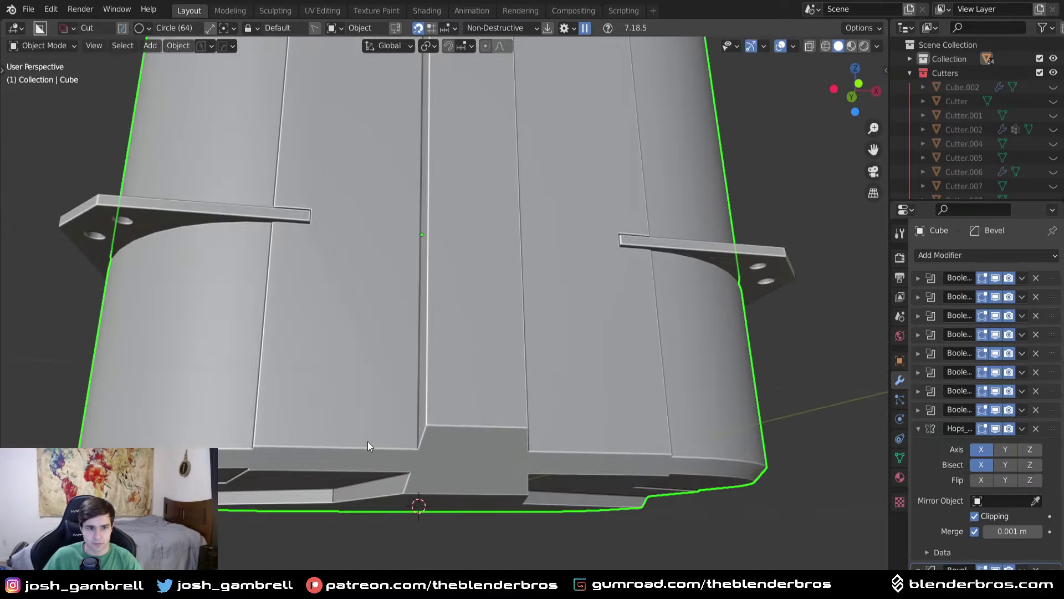
middle_click_drag(543, 397, 528, 401)
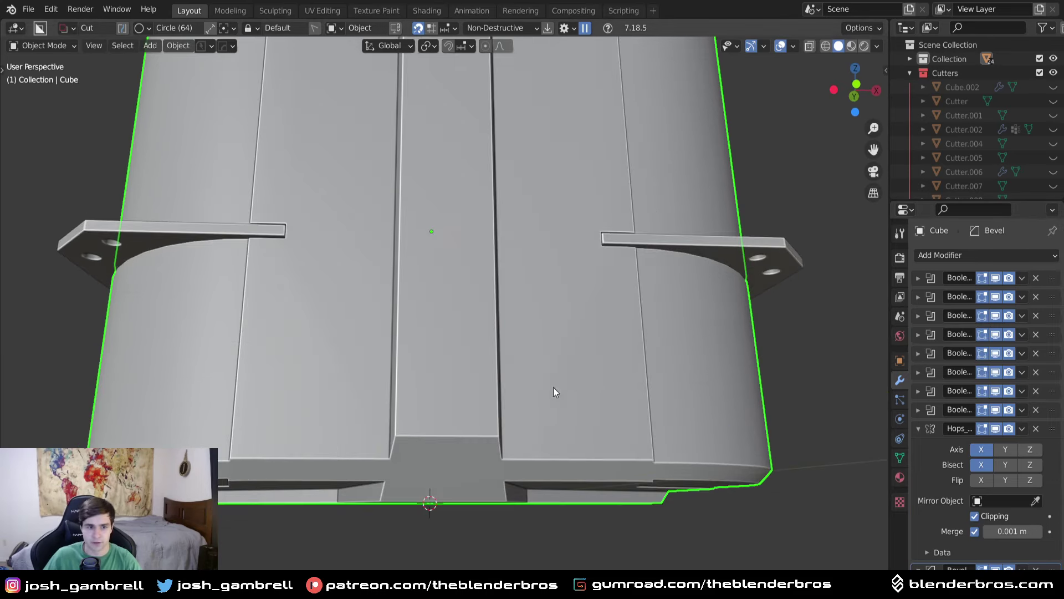
key("d")
left_click(406, 462)
left_click_drag(411, 412, 427, 469)
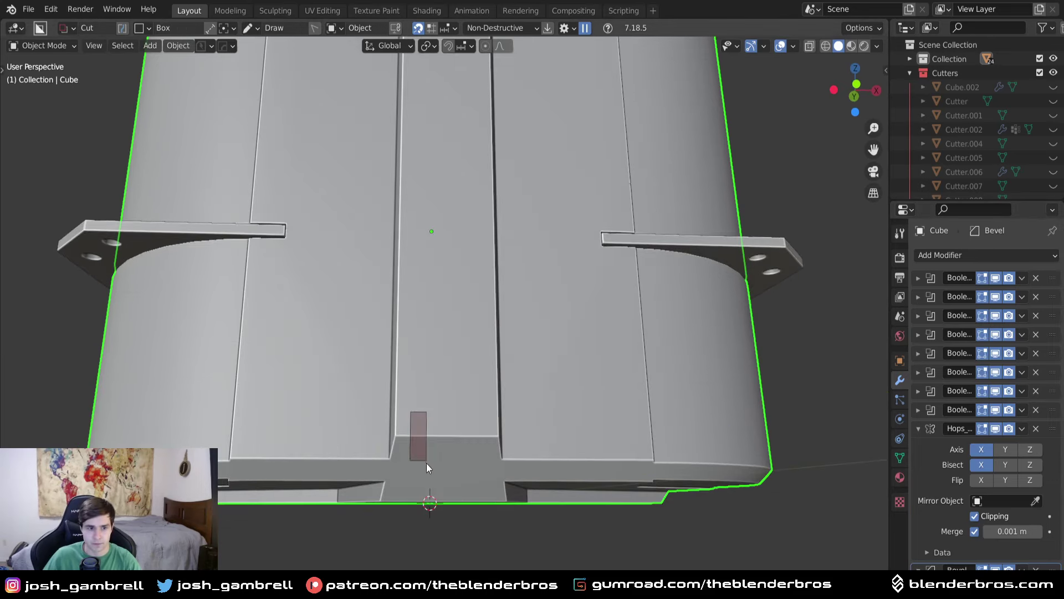
middle_click_drag(406, 470, 392, 466)
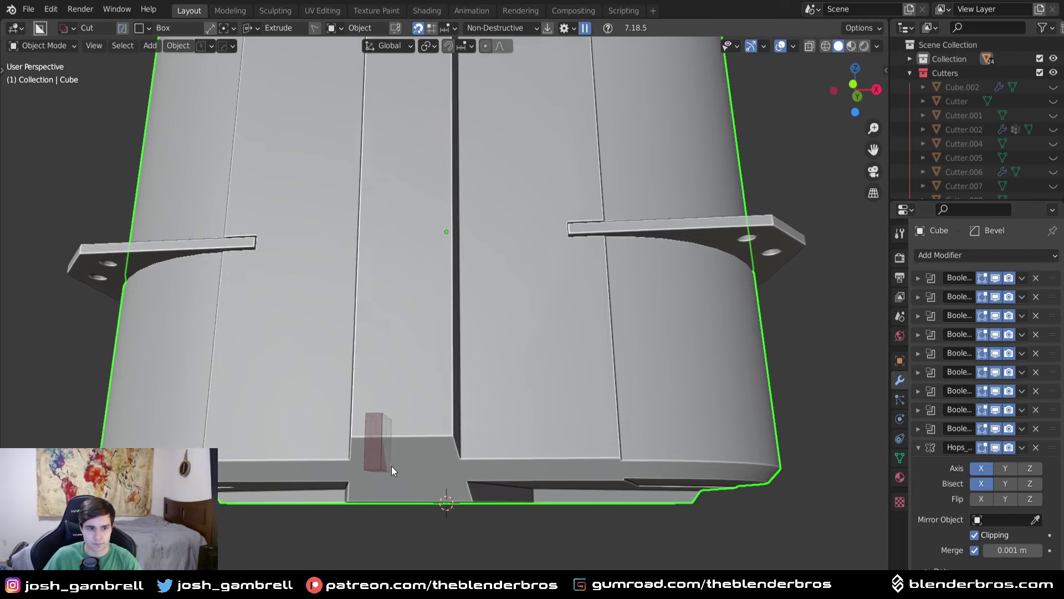
right_click(421, 417)
Cut a rectangular notch through the bottom chamfer of the body's center panel with a tall box cutter.
mouse_move(409, 415)
left_mouse_down()
mouse_move(443, 465)
mouse_move(409, 415)
mouse_move(438, 499)
left_mouse_up()
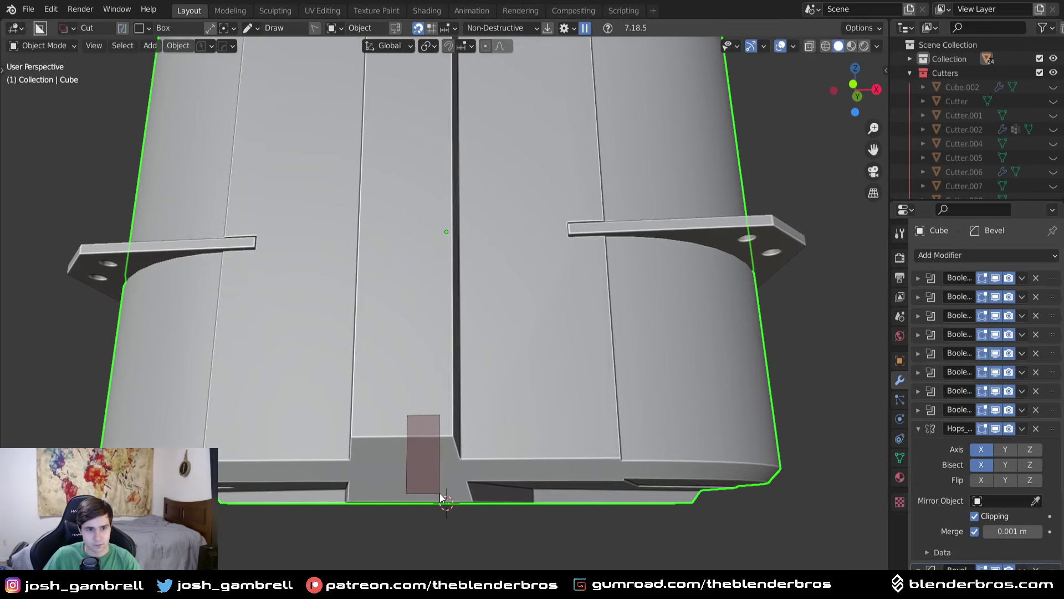
left_click_drag(442, 495, 445, 495)
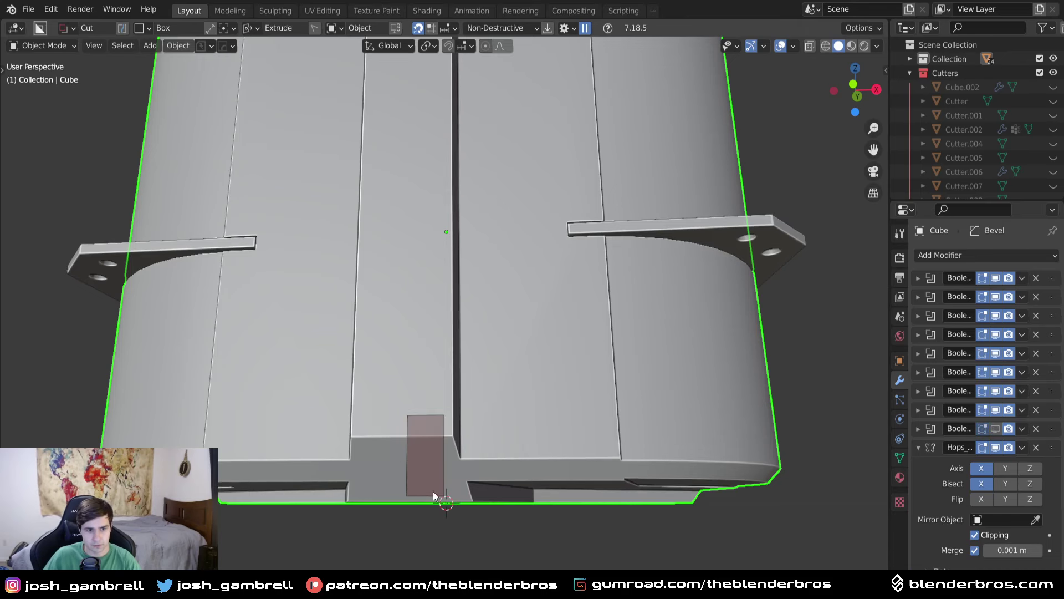
middle_click_drag(418, 482, 366, 487)
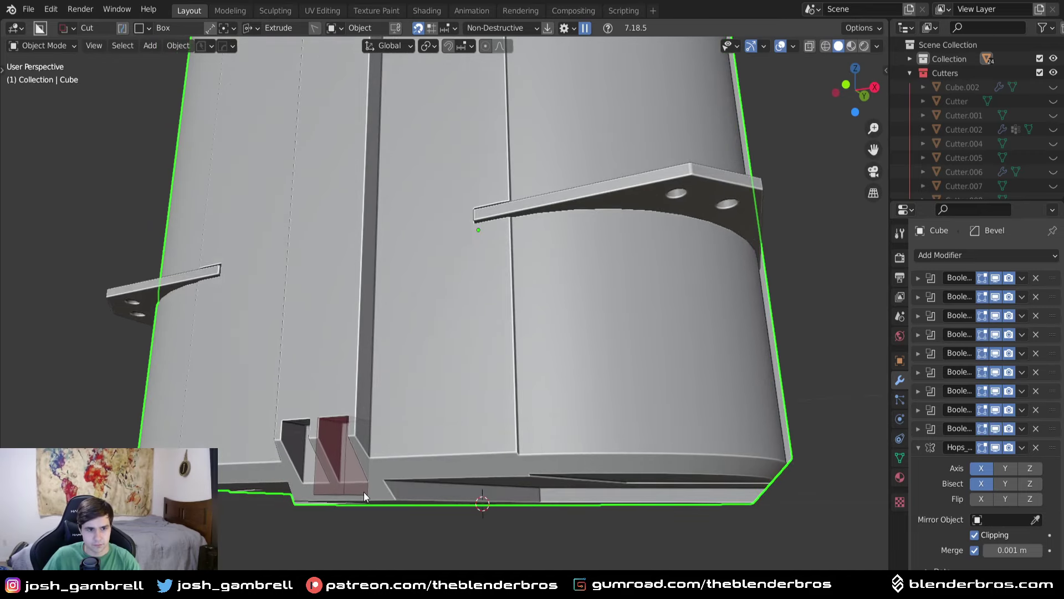
left_click_drag(364, 491, 365, 491)
Bring up the bottom notch's box cutter with Ever Scroll.
middle_click_drag(404, 465, 389, 462)
key("q")
left_click(392, 471)
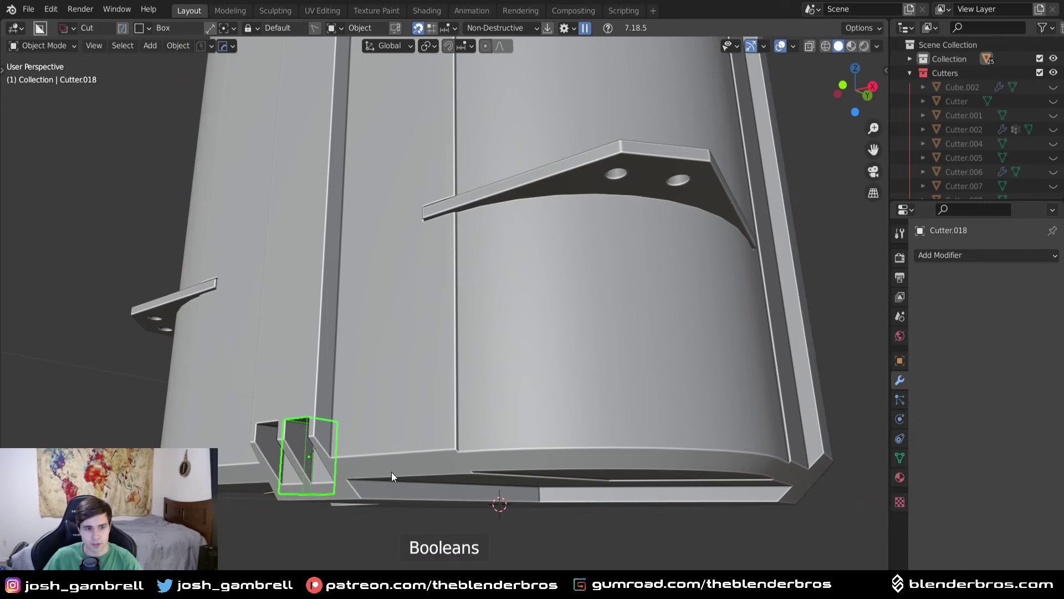
Draw a five-point Ngon cutter with an angled upper corner over the notch piece in right view and apply it.
key("KP_3")
middle_click_drag(386, 475, 450, 353, "shift")
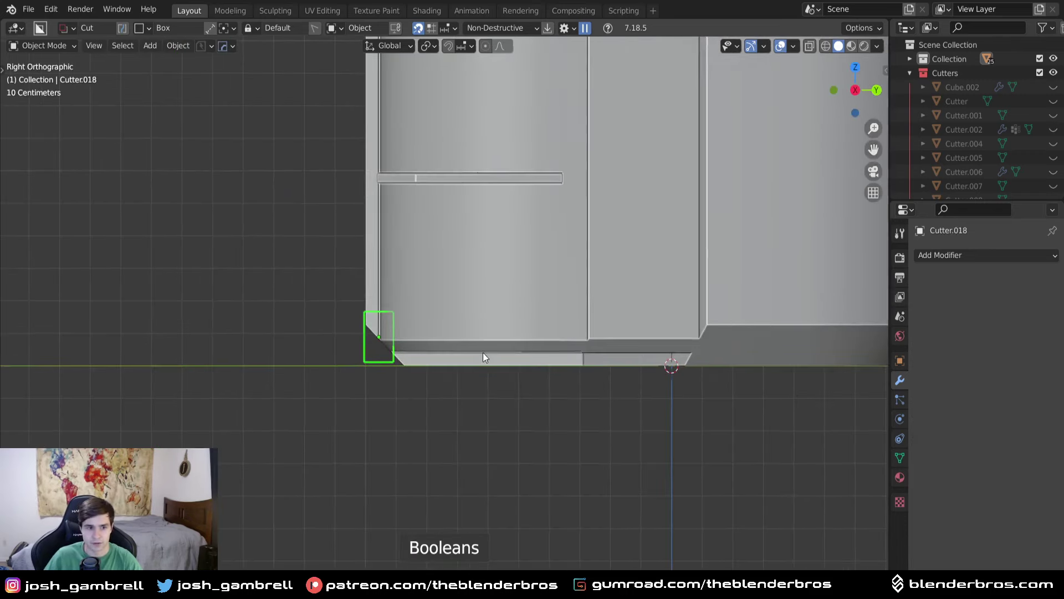
scroll(316, 377, "up", 3)
key("d")
left_click(319, 450)
left_click(259, 438)
left_click(273, 323)
left_click(329, 262)
left_click(382, 260)
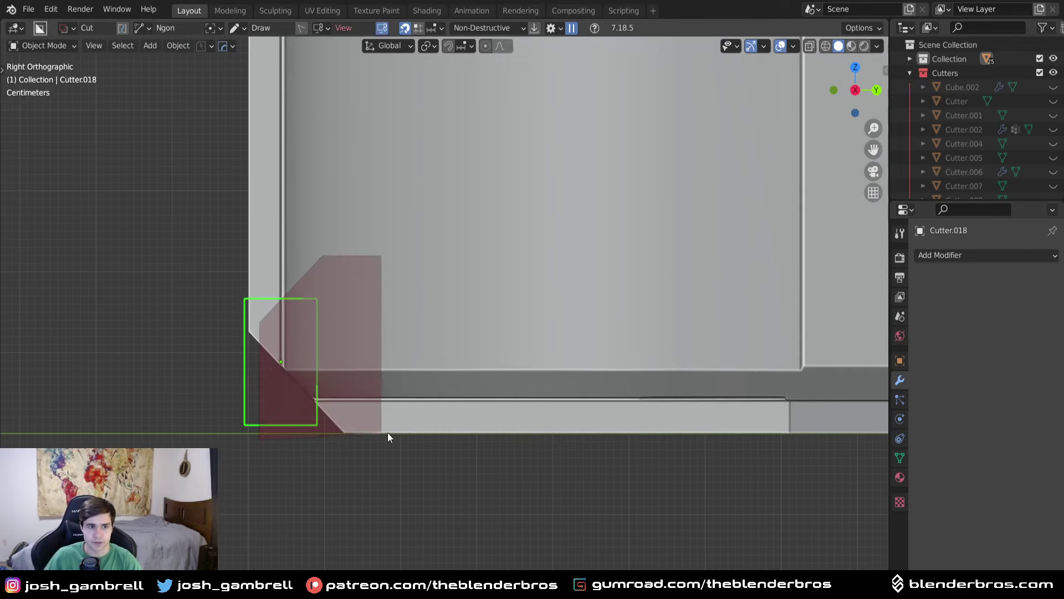
double_click(387, 434)
left_click(388, 434)
middle_click_drag(387, 435, 521, 428)
key("1")
middle_click_drag(438, 335, 374, 421)
scroll(502, 292, "down", 6)
middle_click_drag(448, 459, 466, 351)
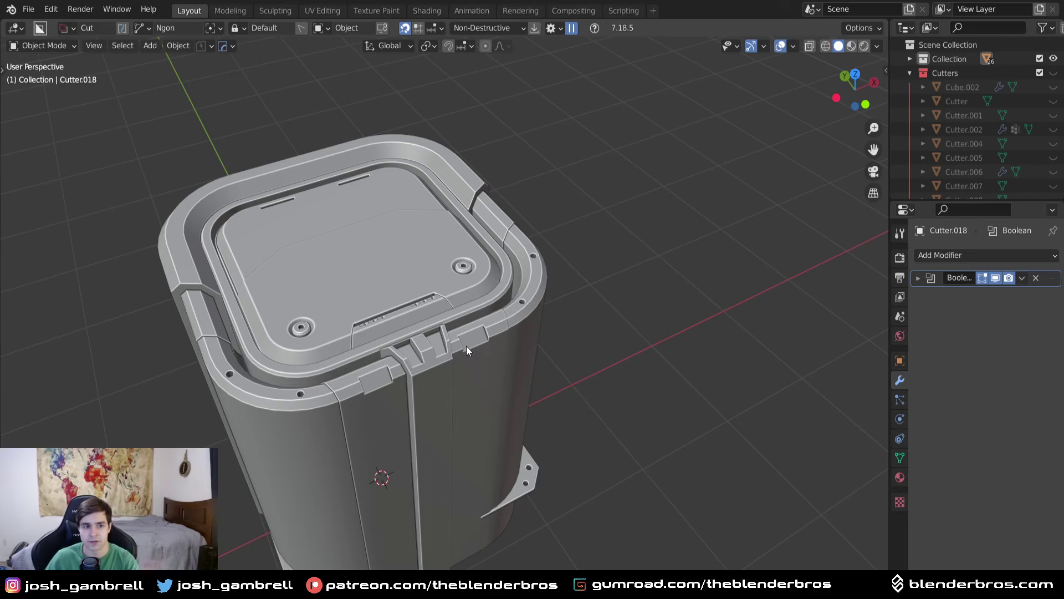
middle_click_drag(479, 345, 454, 347)
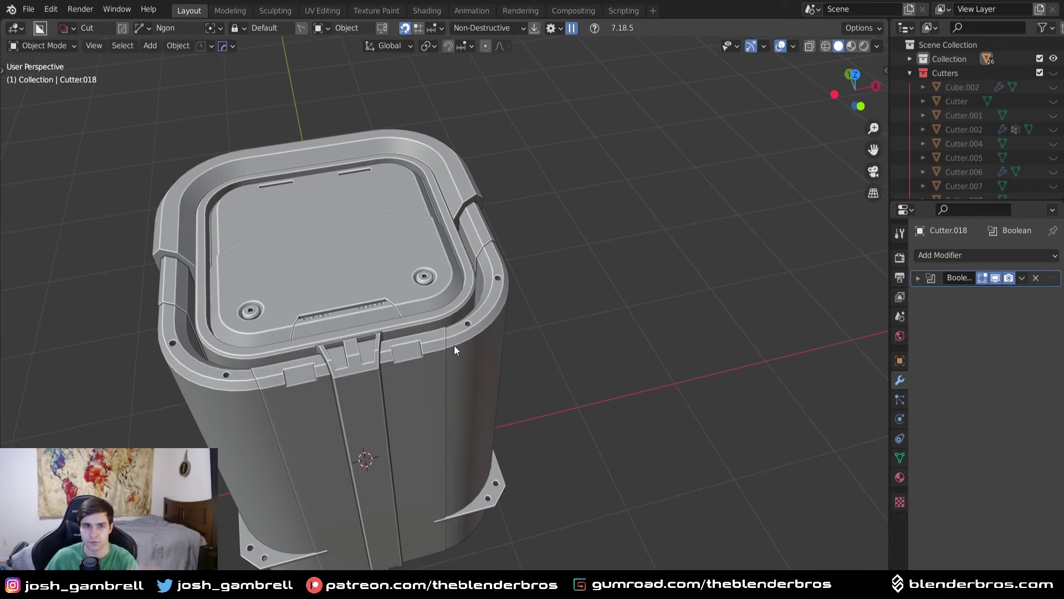
middle_click_drag(452, 348, 467, 353)
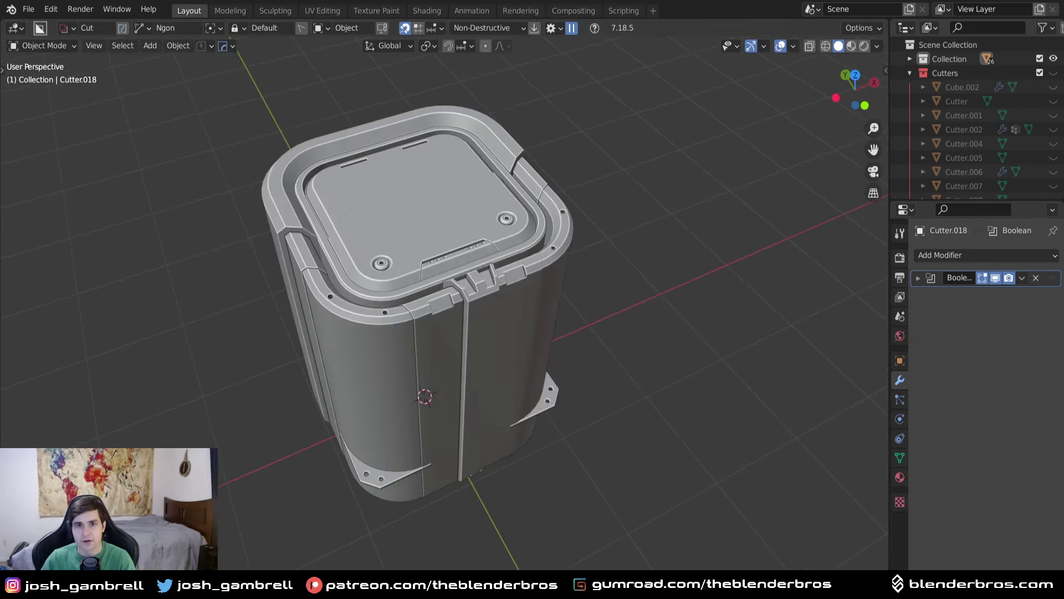